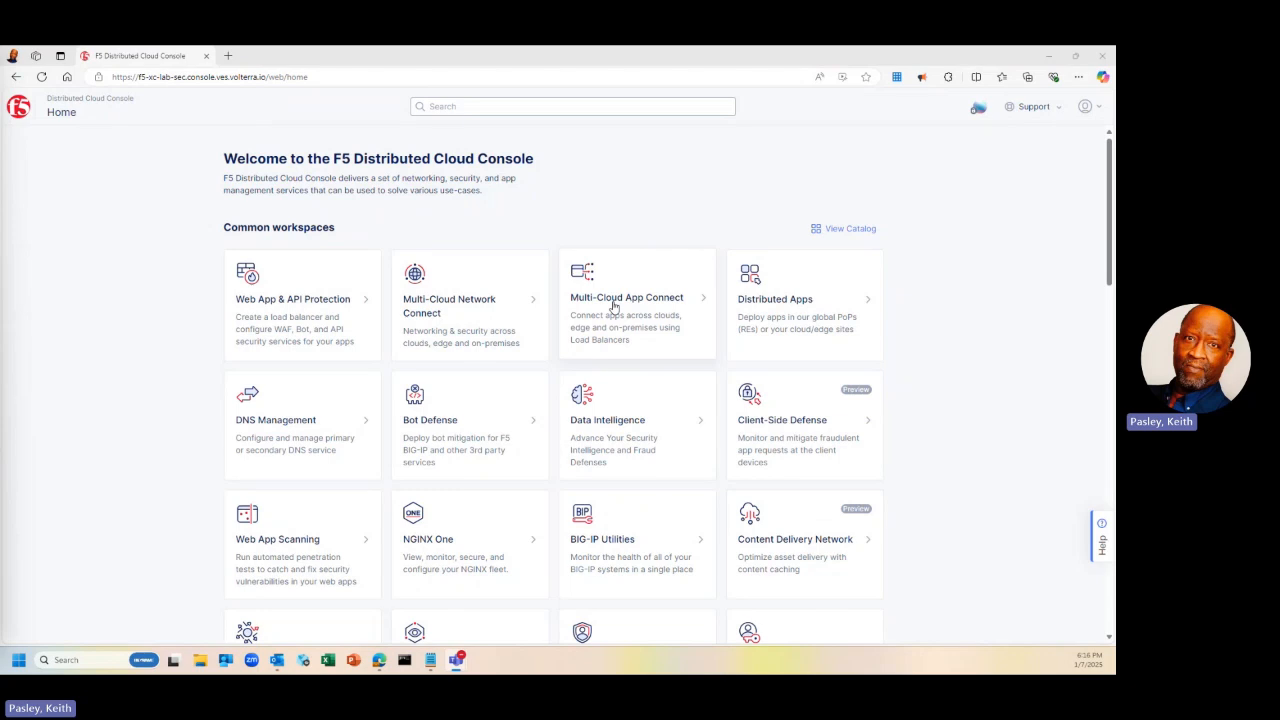
Go to Manage > Load Balancers > HTTP Load Balancers in the Multi-Cloud App Connect workspace
left_click(614, 306)
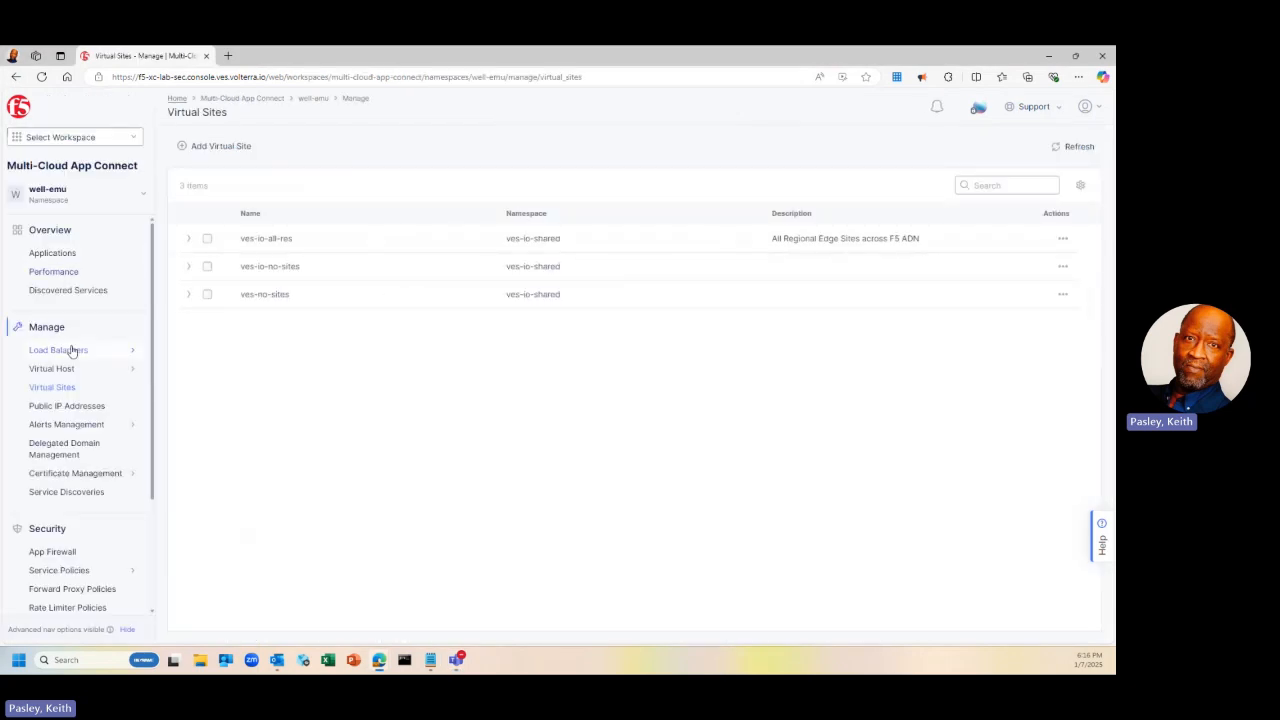
mouse_move(72, 350)
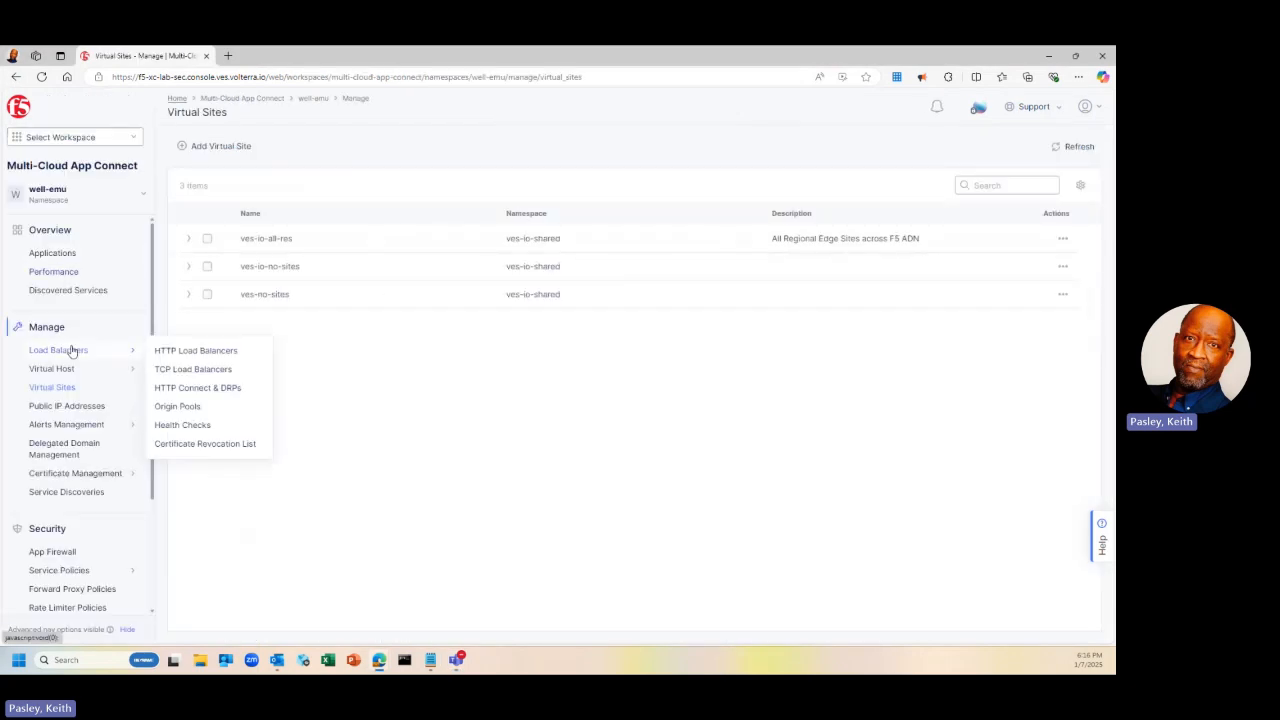
left_click(170, 352)
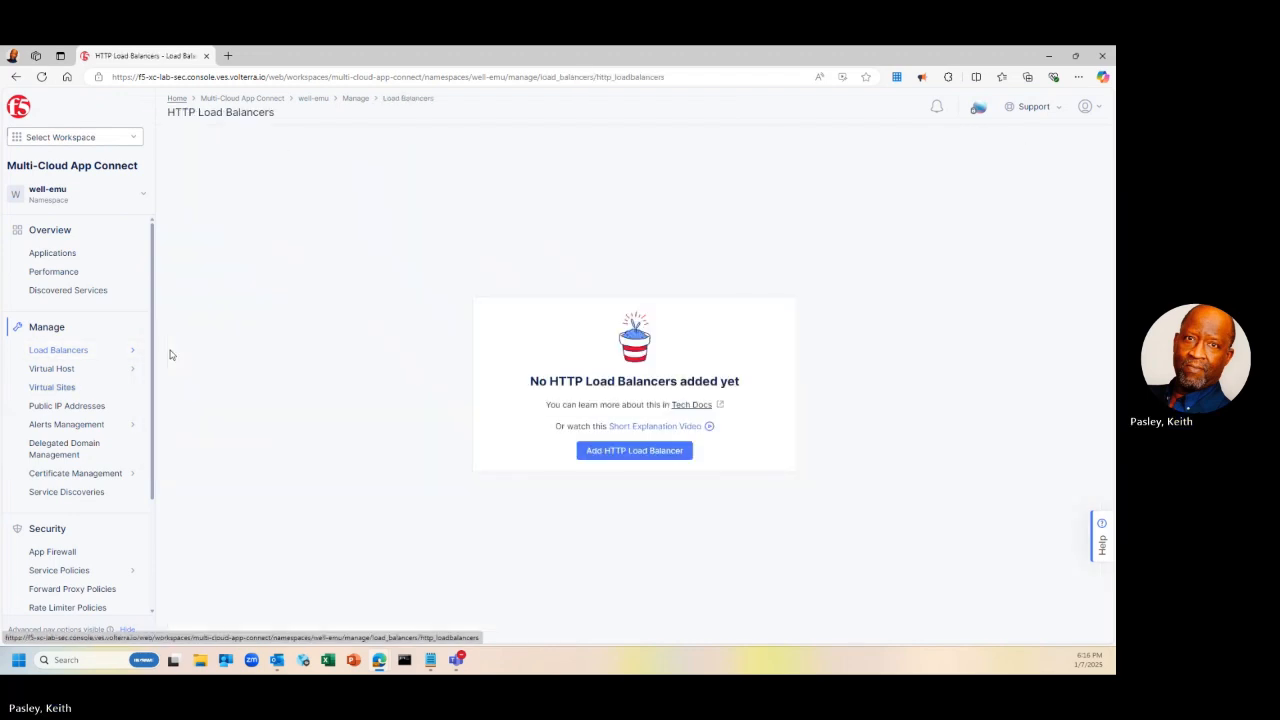
Add an HTTP load balancer named keithp-lb with domain well-emu.lab-sec.f5demos.com
left_click(607, 452)
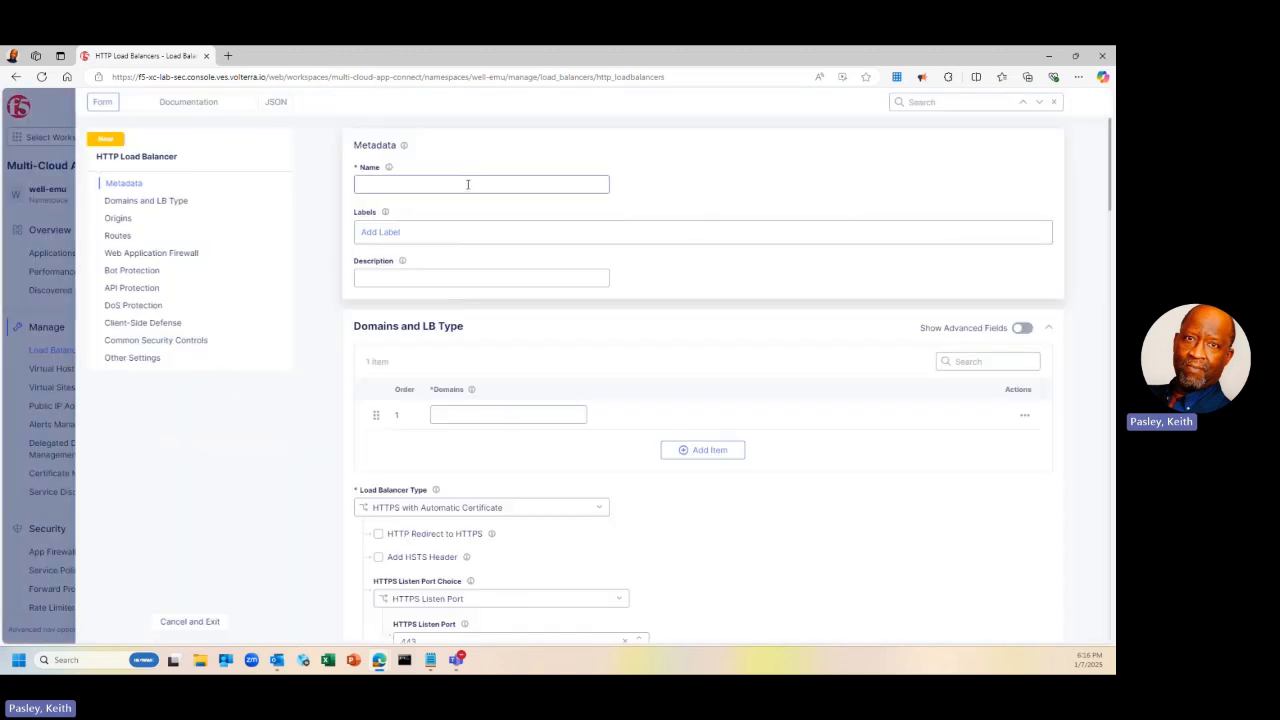
left_click(467, 184)
type("kiethp")
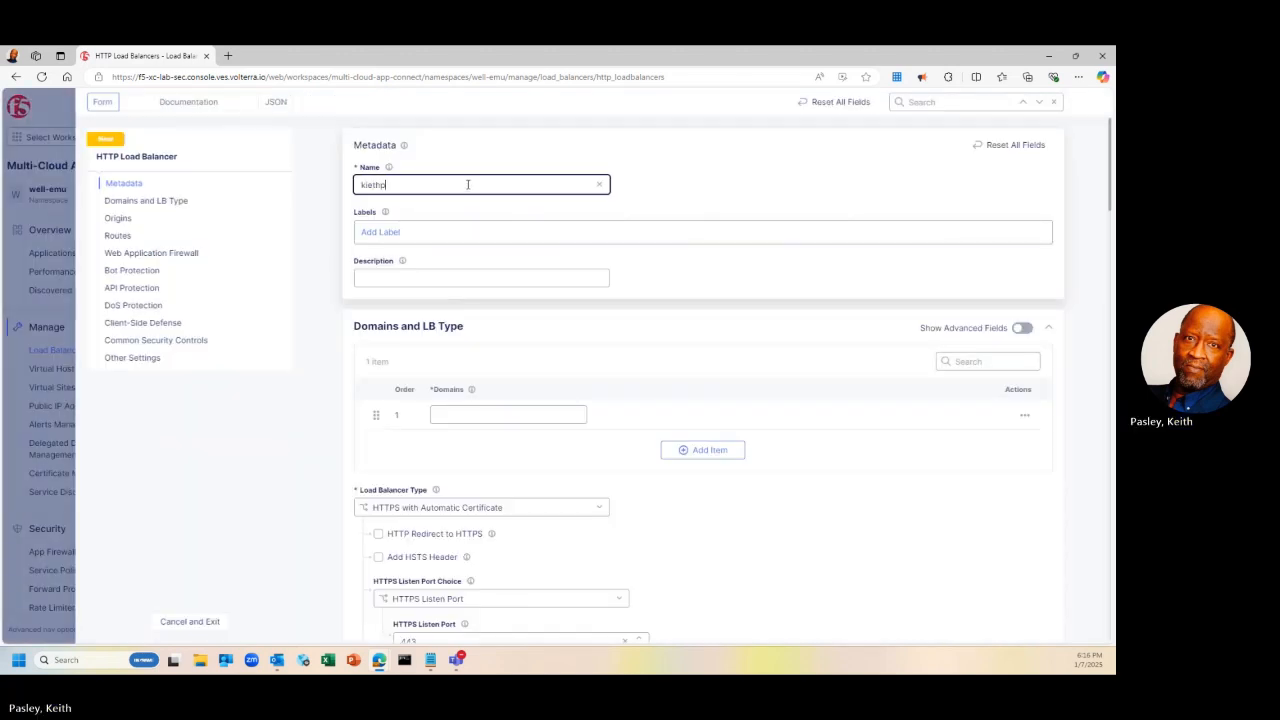
type("-lb")
left_click(369, 185)
key("BackSpace")
key("Right")
type("i")
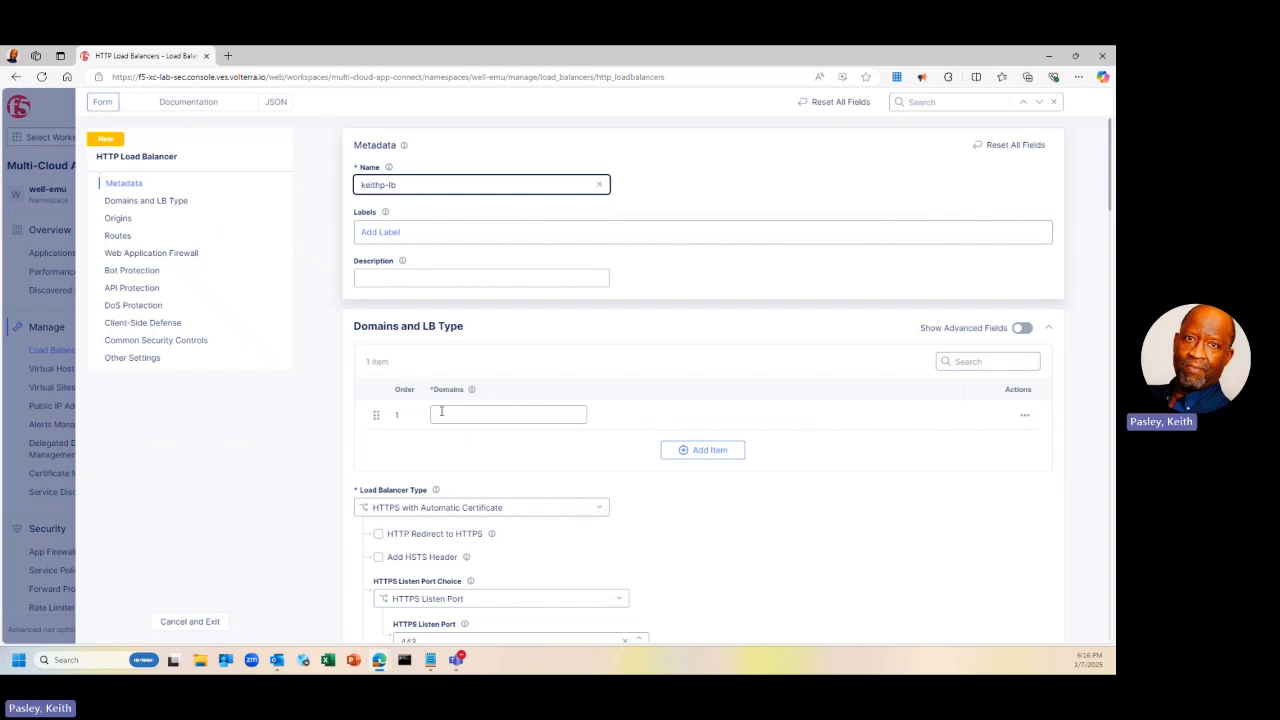
left_click(451, 416)
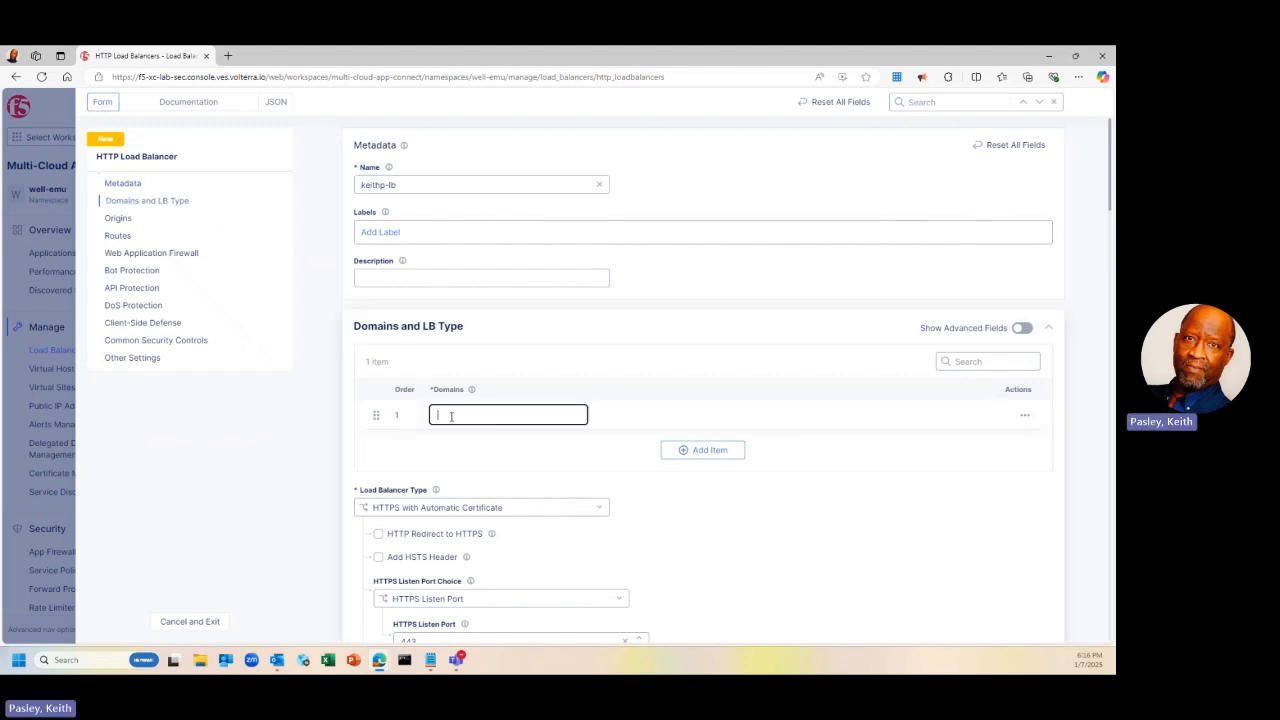
type("well-emu")
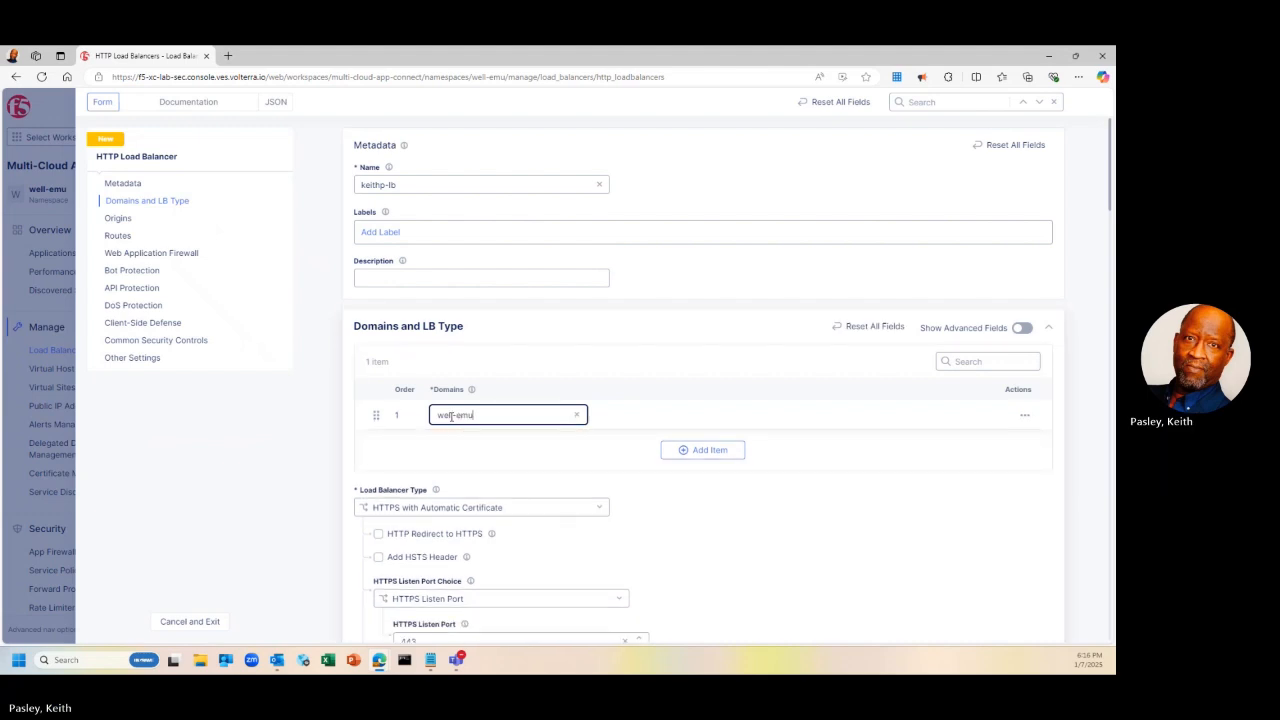
type(".lab-sec.f5demos.com")
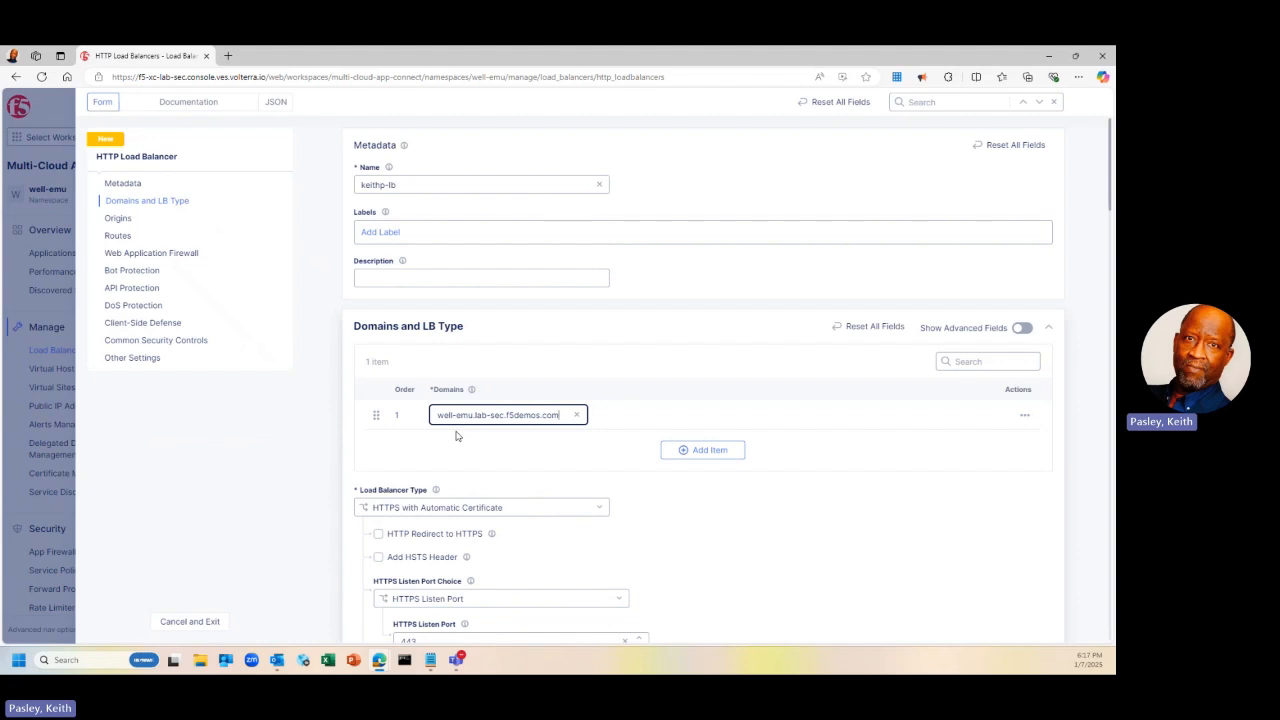
Set the load balancer type to HTTP on port 80 and add an origin pool entry
left_click(543, 505)
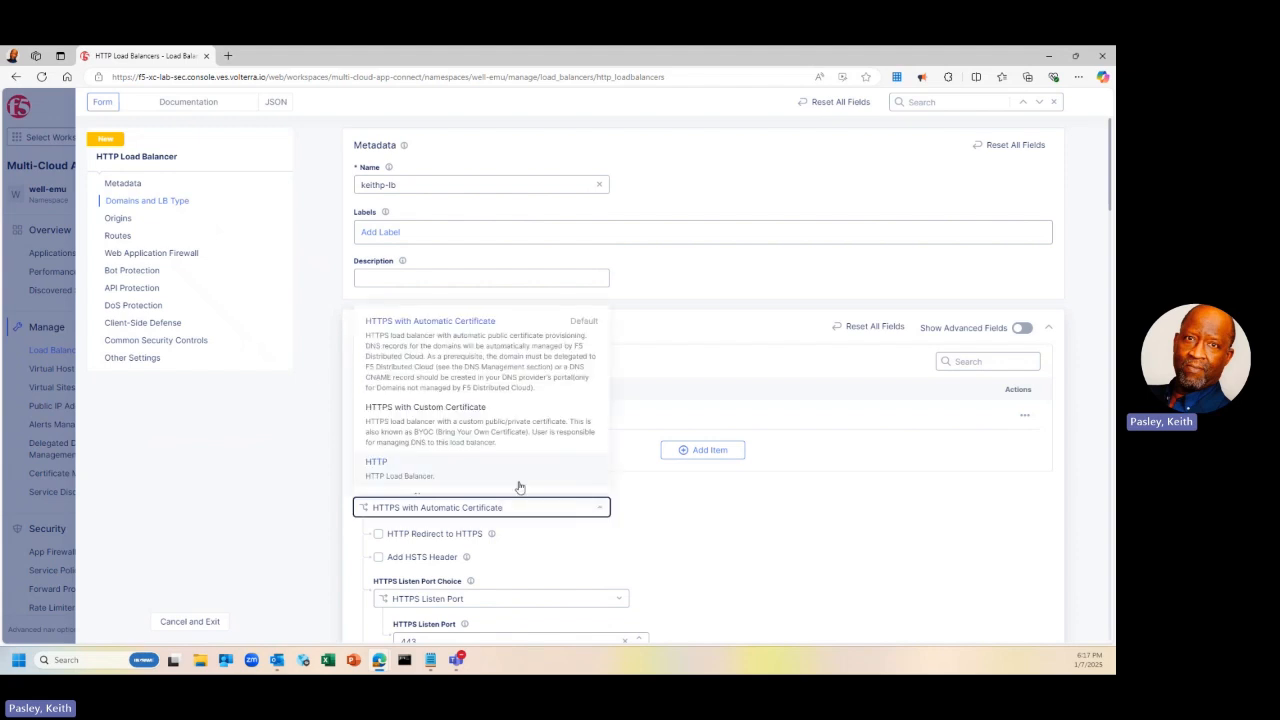
left_click(509, 475)
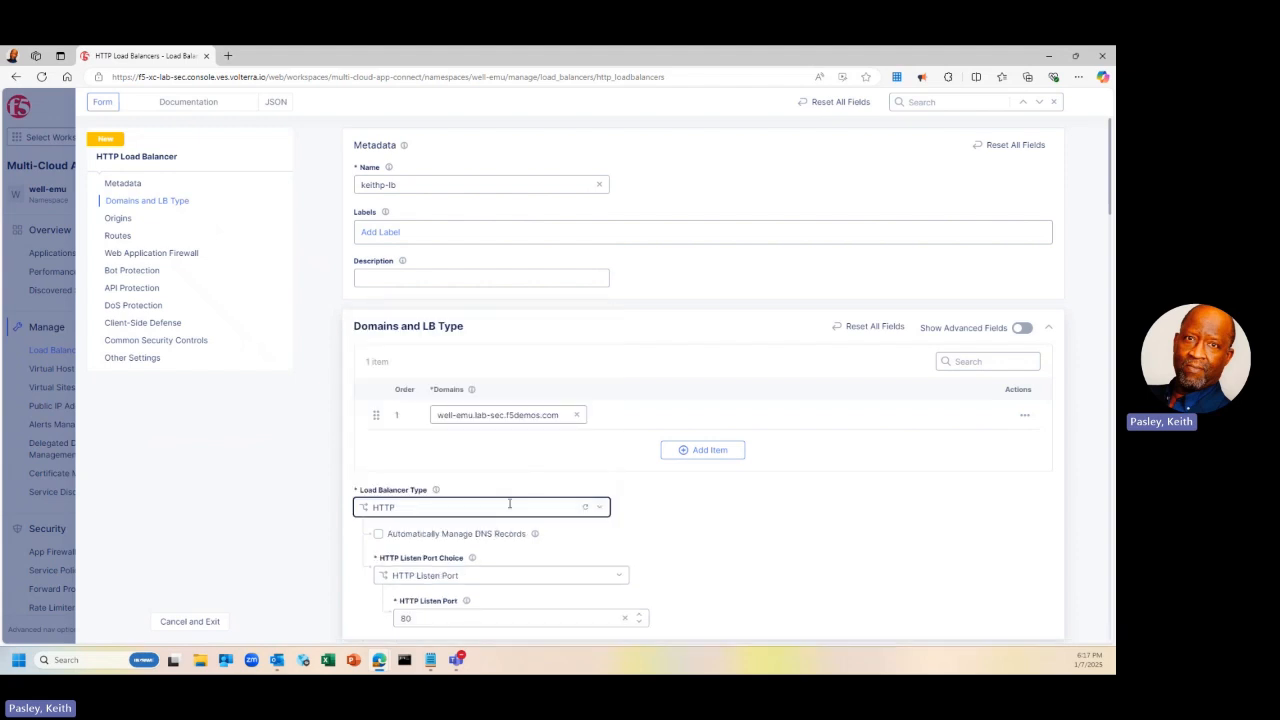
scroll(517, 545, "down", 2)
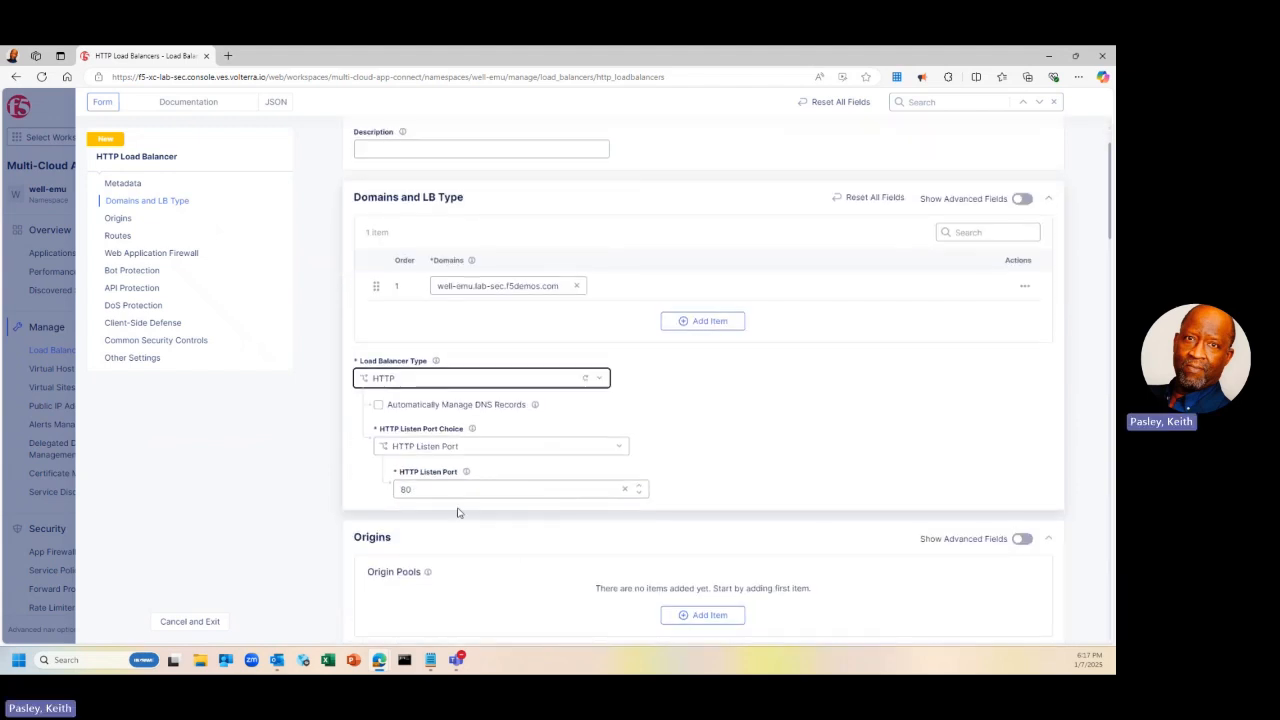
scroll(465, 512, "down", 2)
scroll(465, 512, "down", 1)
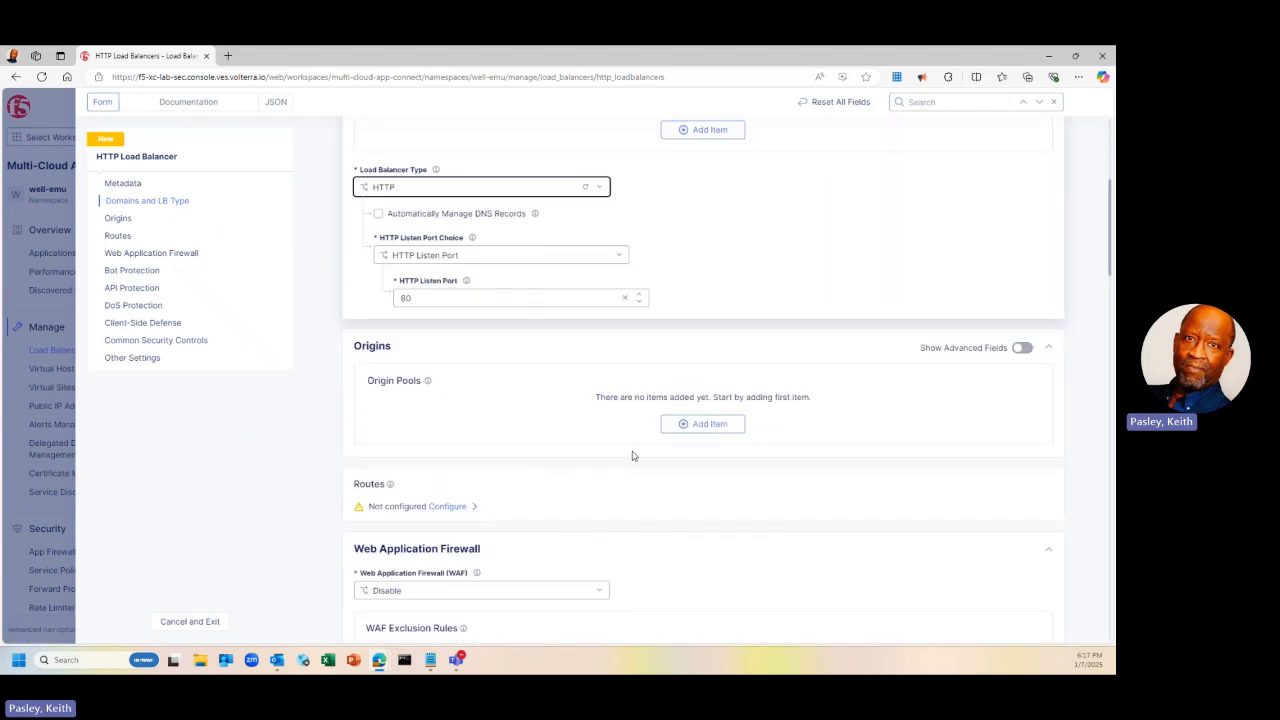
left_click(700, 427)
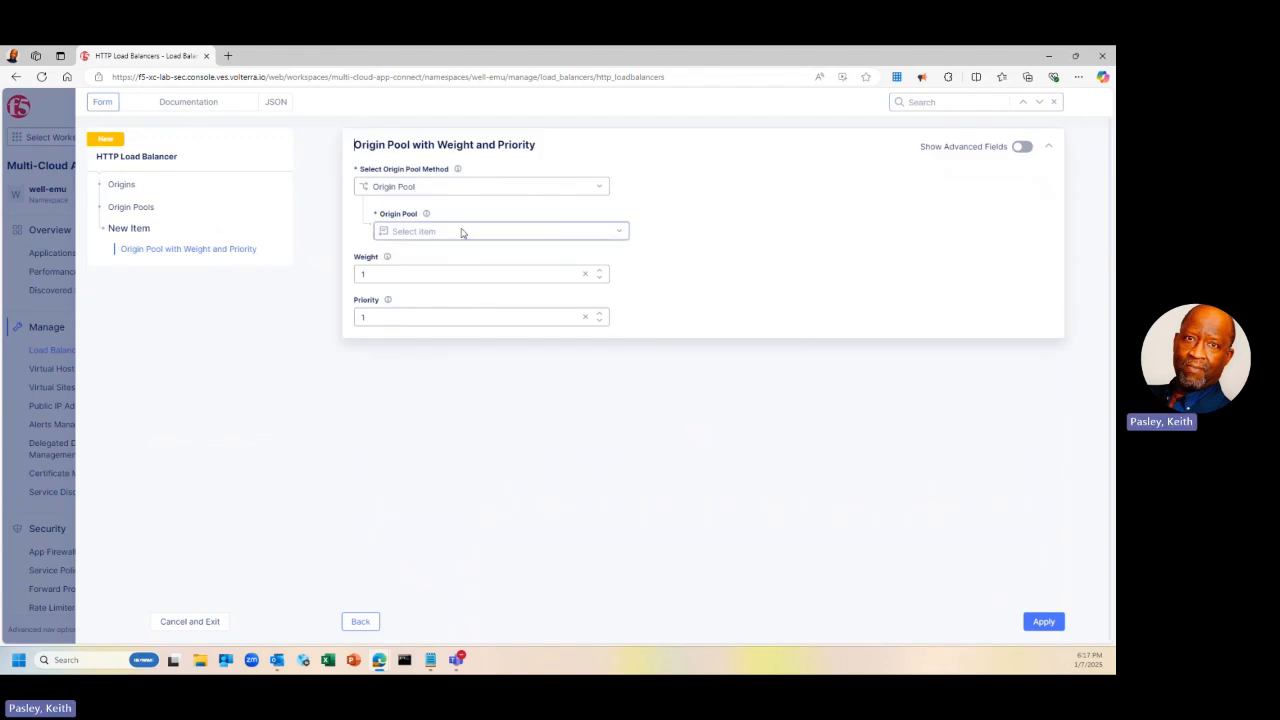
Create a new origin pool named keithp-poo and start adding an origin server
left_click(462, 231)
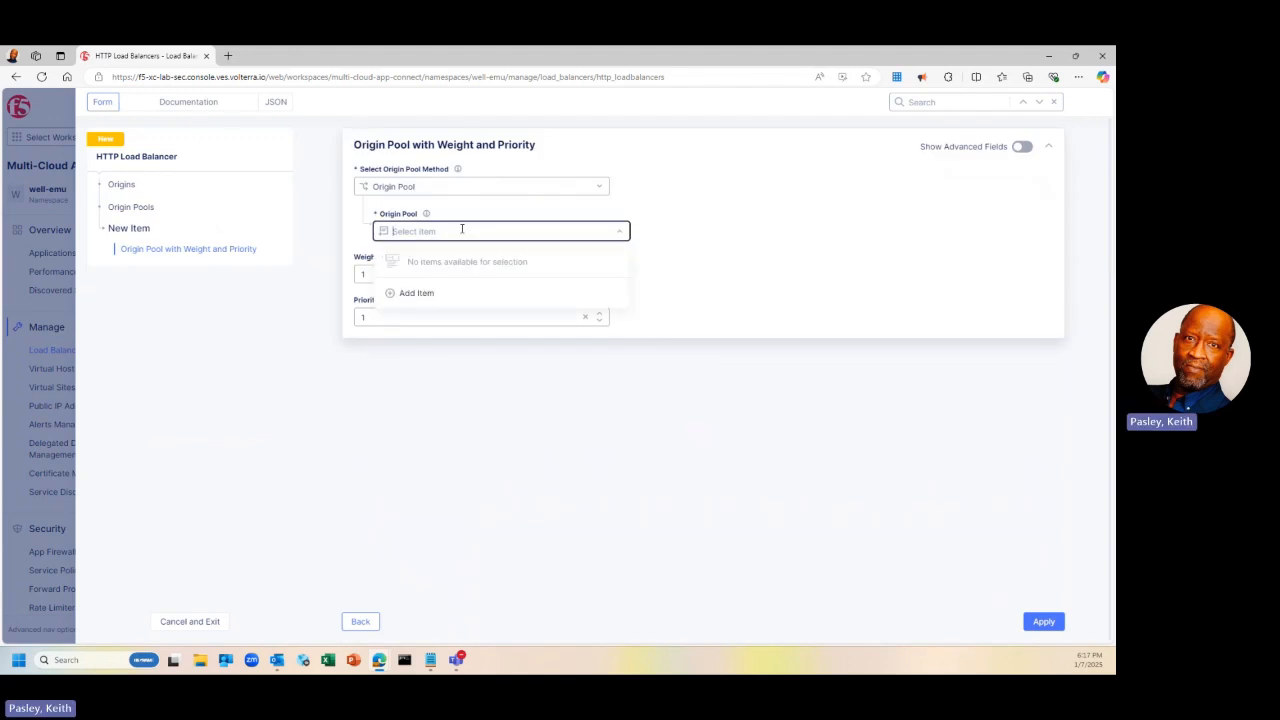
left_click(418, 293)
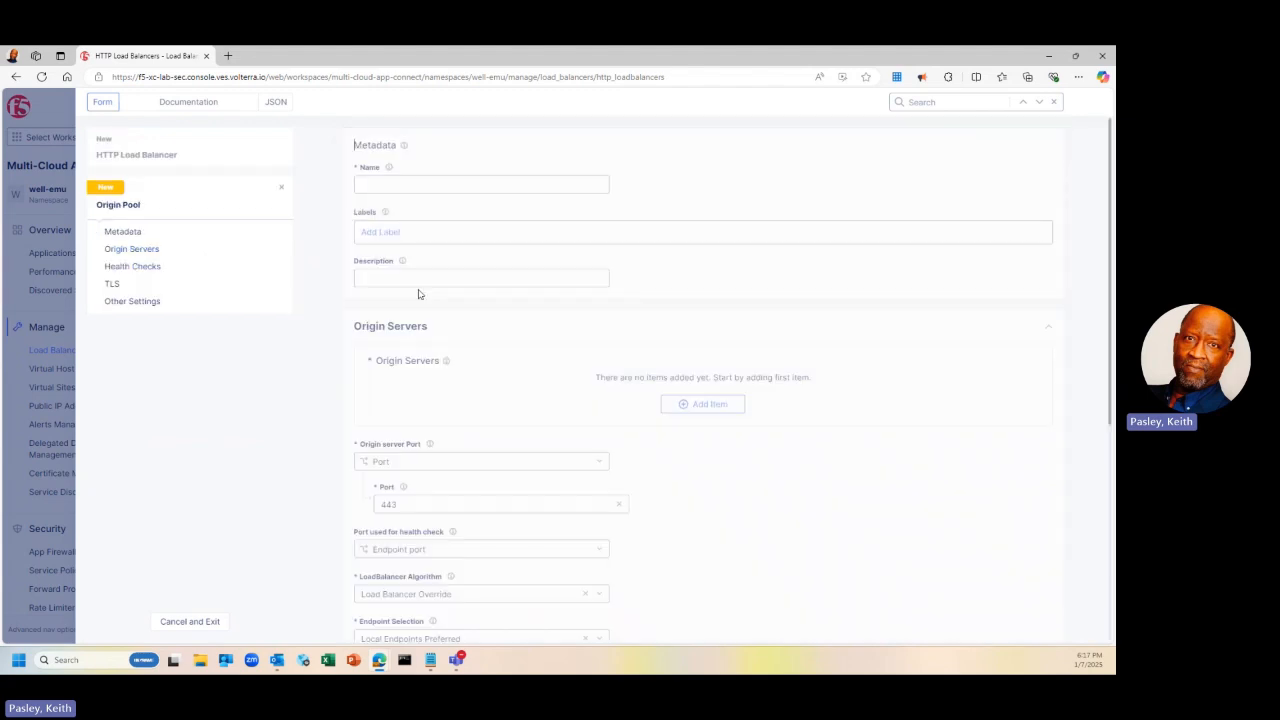
left_click(427, 185)
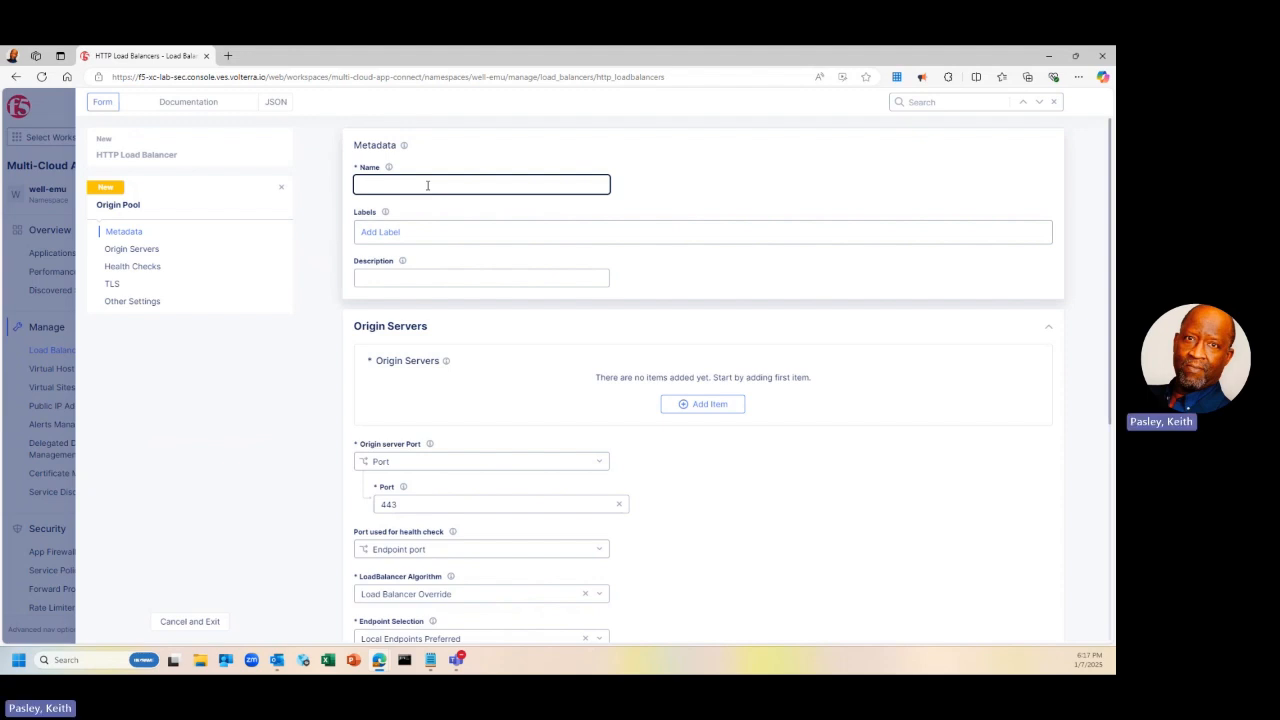
type("keithp")
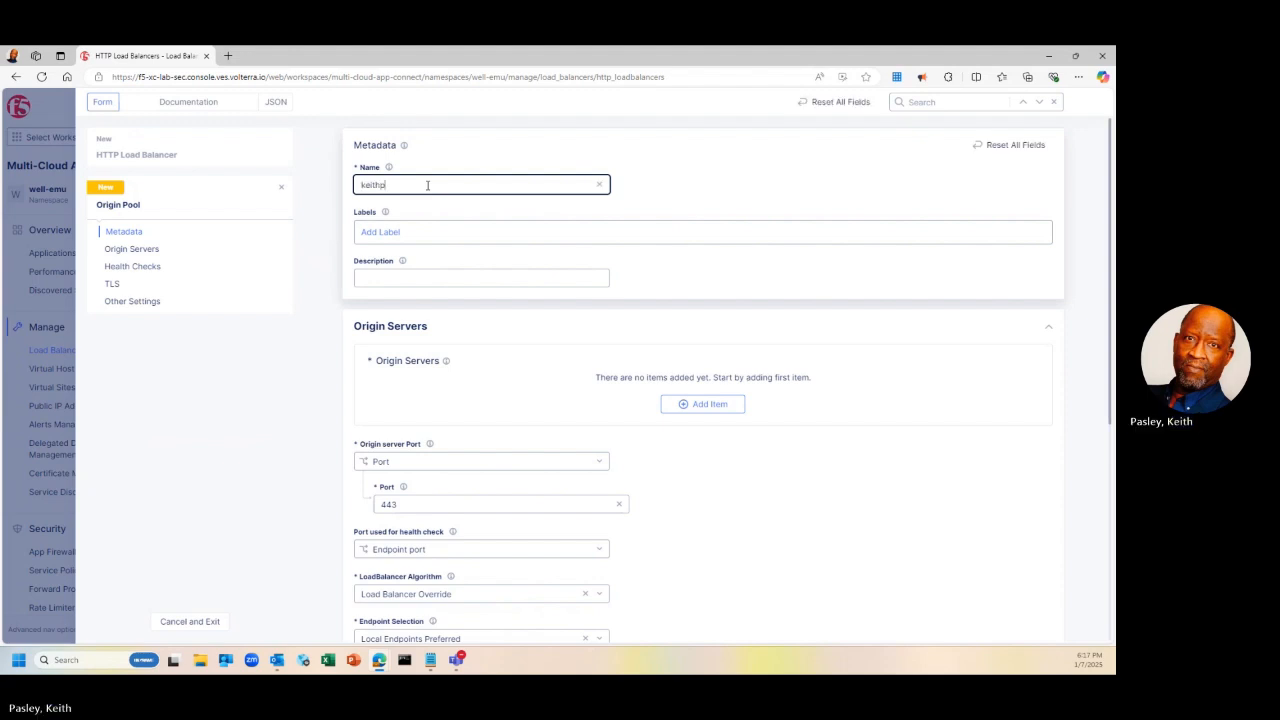
type("-pool")
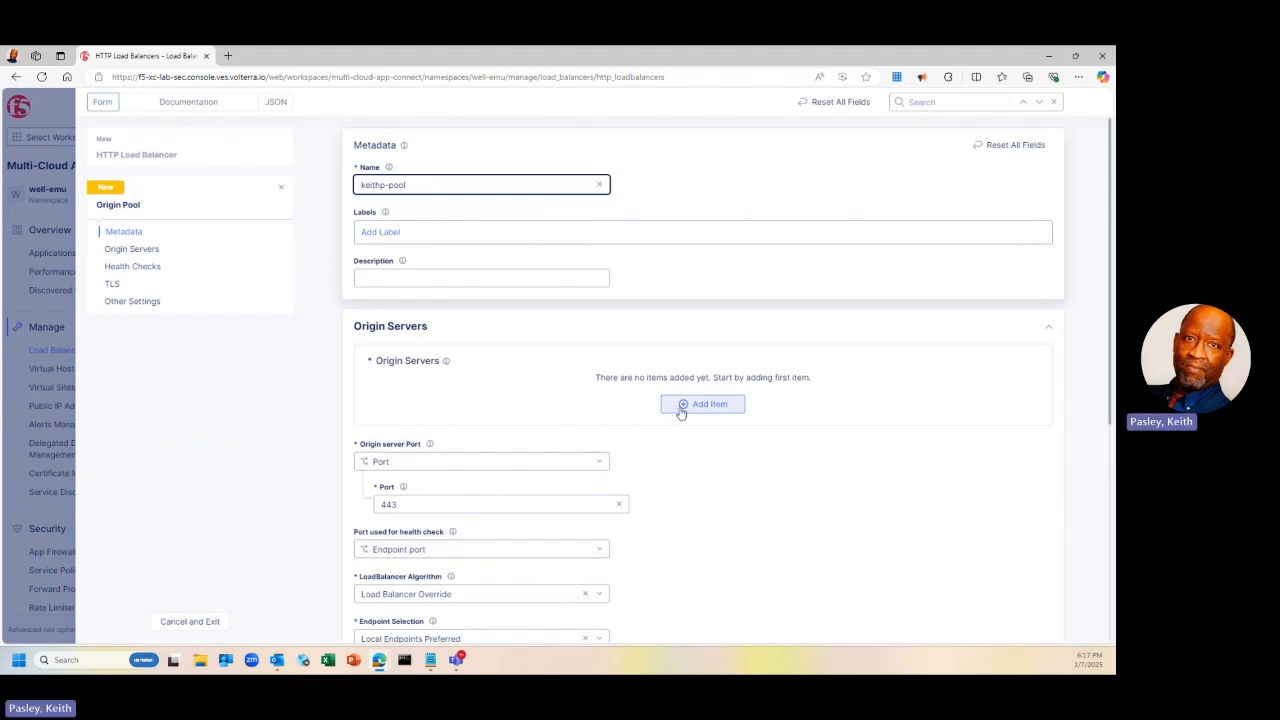
left_click(680, 405)
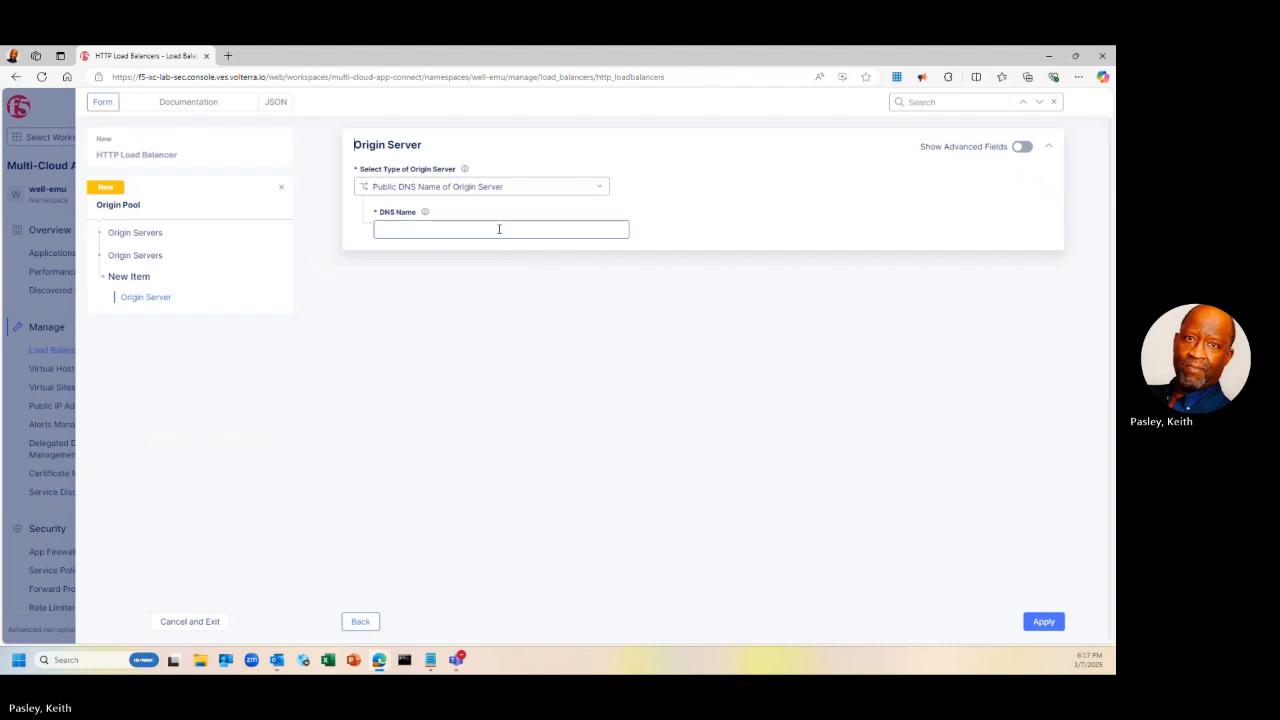
Add demo-app.amer.myedgedemo.com, copied from Notepad, as the pool's public DNS origin server
left_click(499, 229)
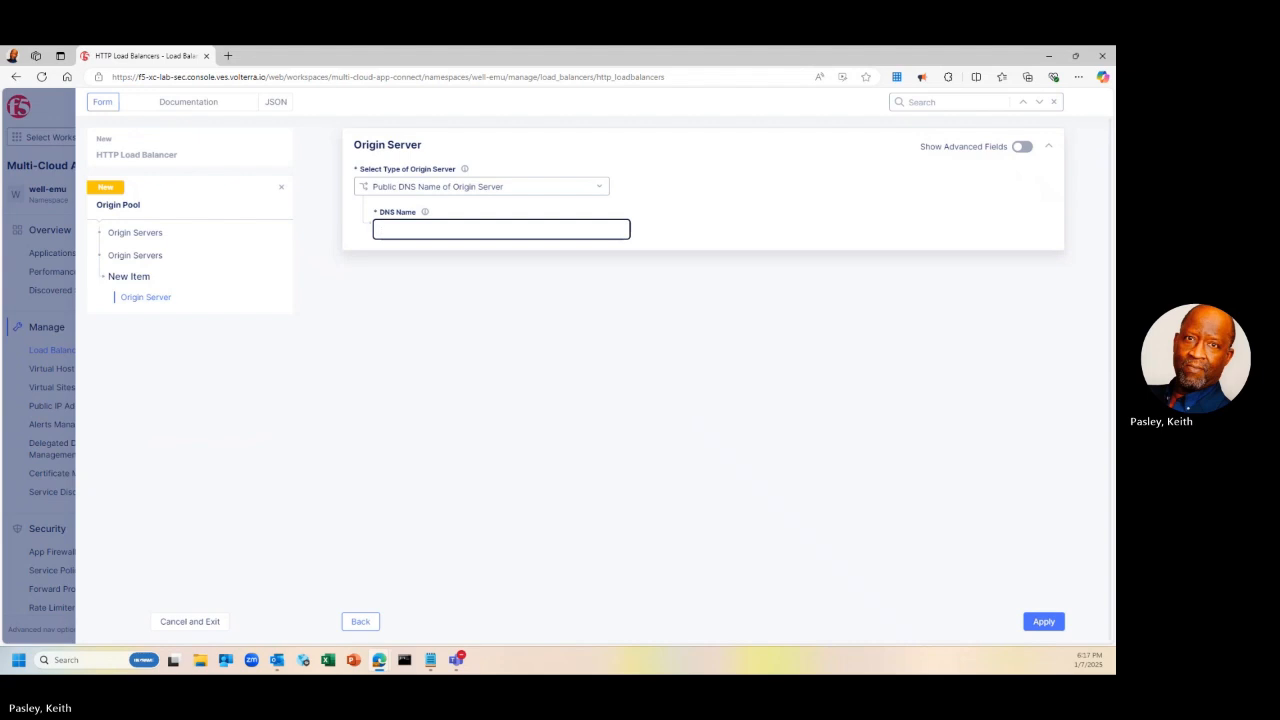
key("alt+Tab")
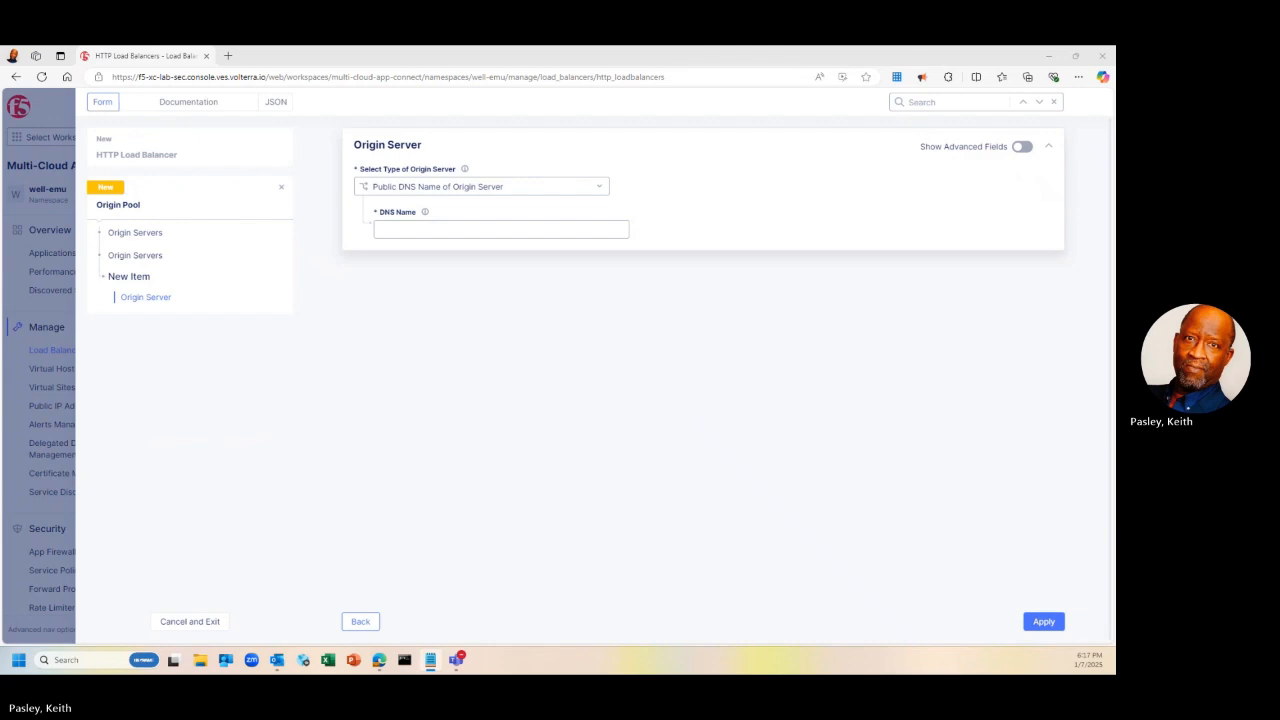
key("alt+Tab")
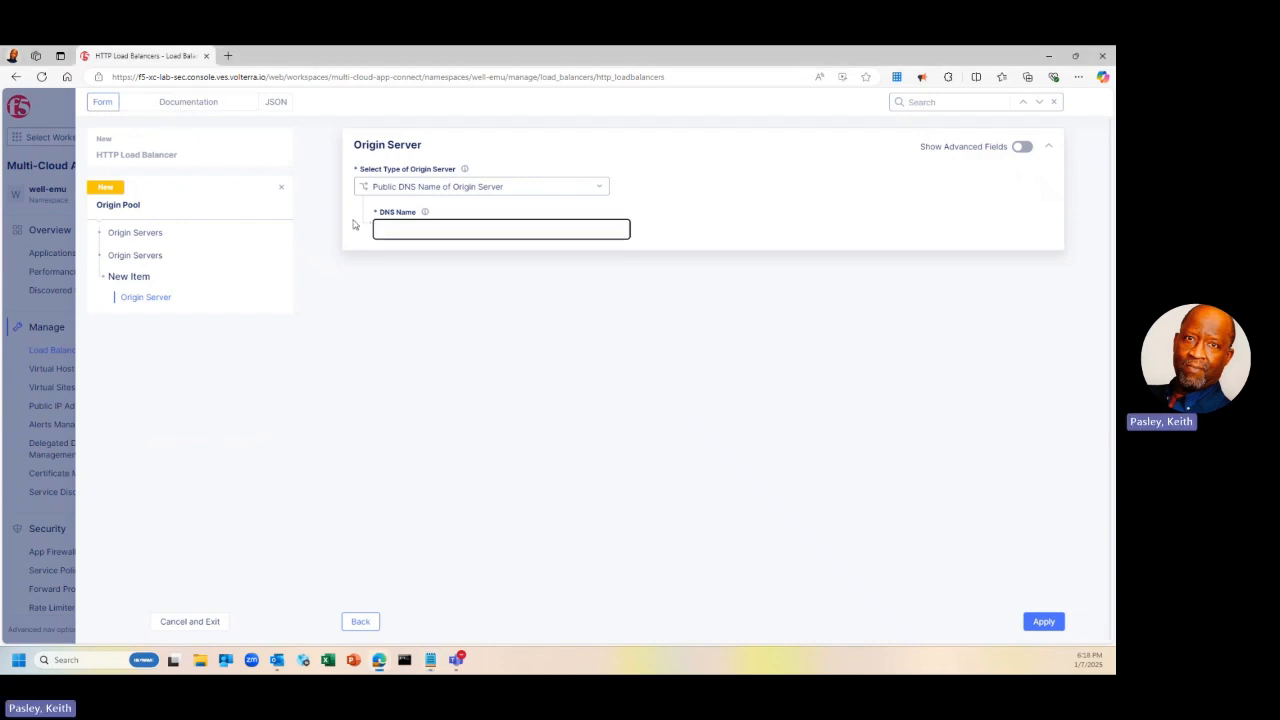
type("demo-app.amer.myedgedemo.com")
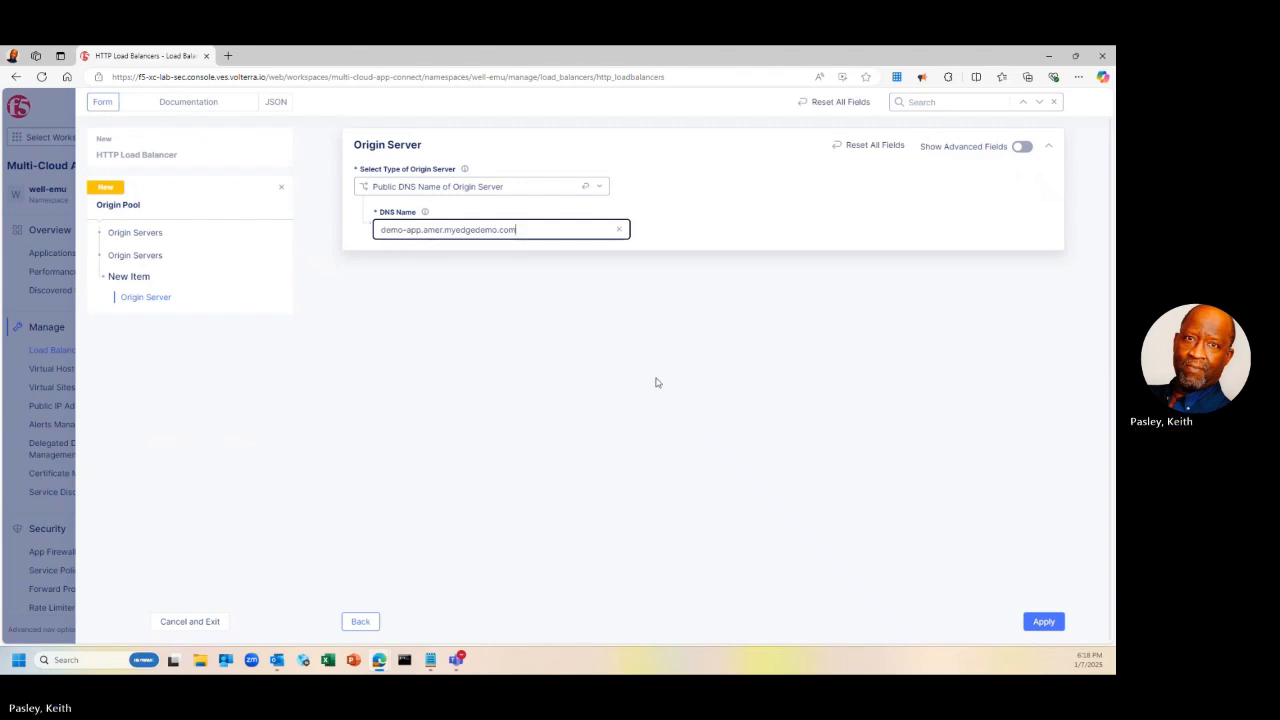
left_click(1043, 622)
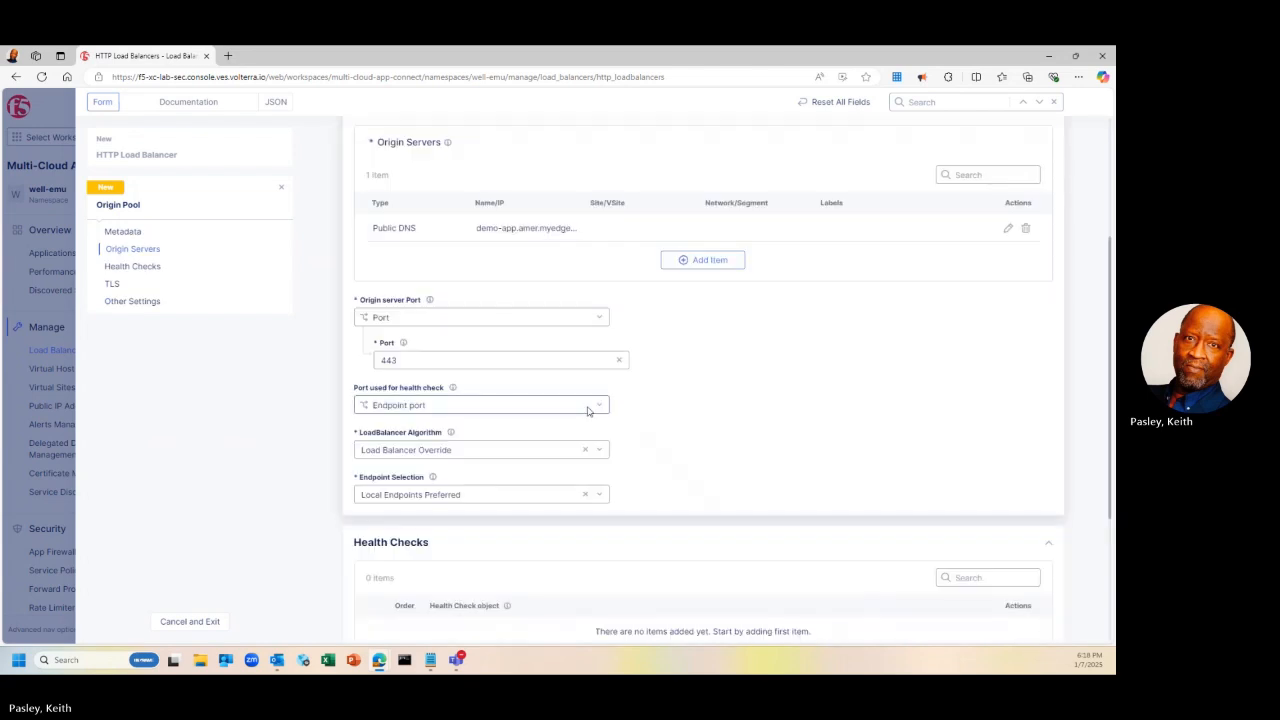
Change the origin pool's port from 443 to 80
left_click(552, 360)
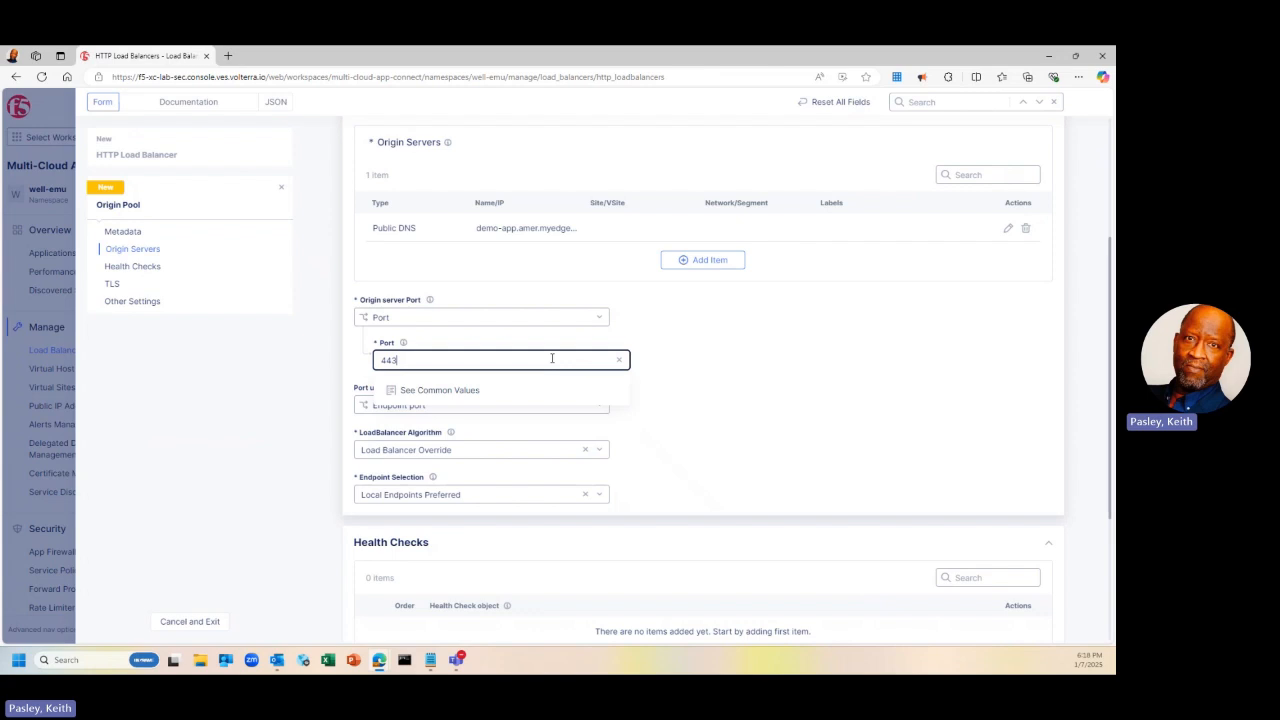
key("BackSpace")
key("BackSpace")
key("BackSpace")
type("80")
left_click(731, 410)
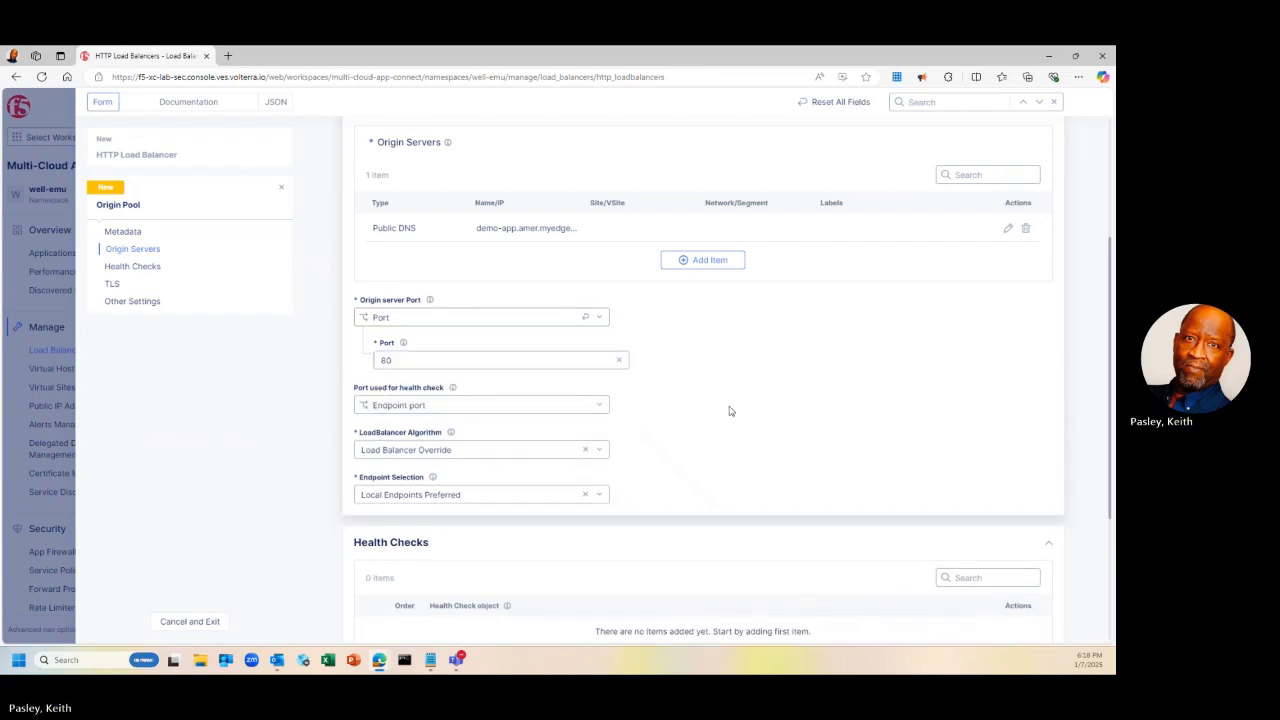
Save the origin pool and attach it to the load balancer with weight 1, priority 1
scroll(730, 410, "down", 2)
scroll(730, 410, "down", 1)
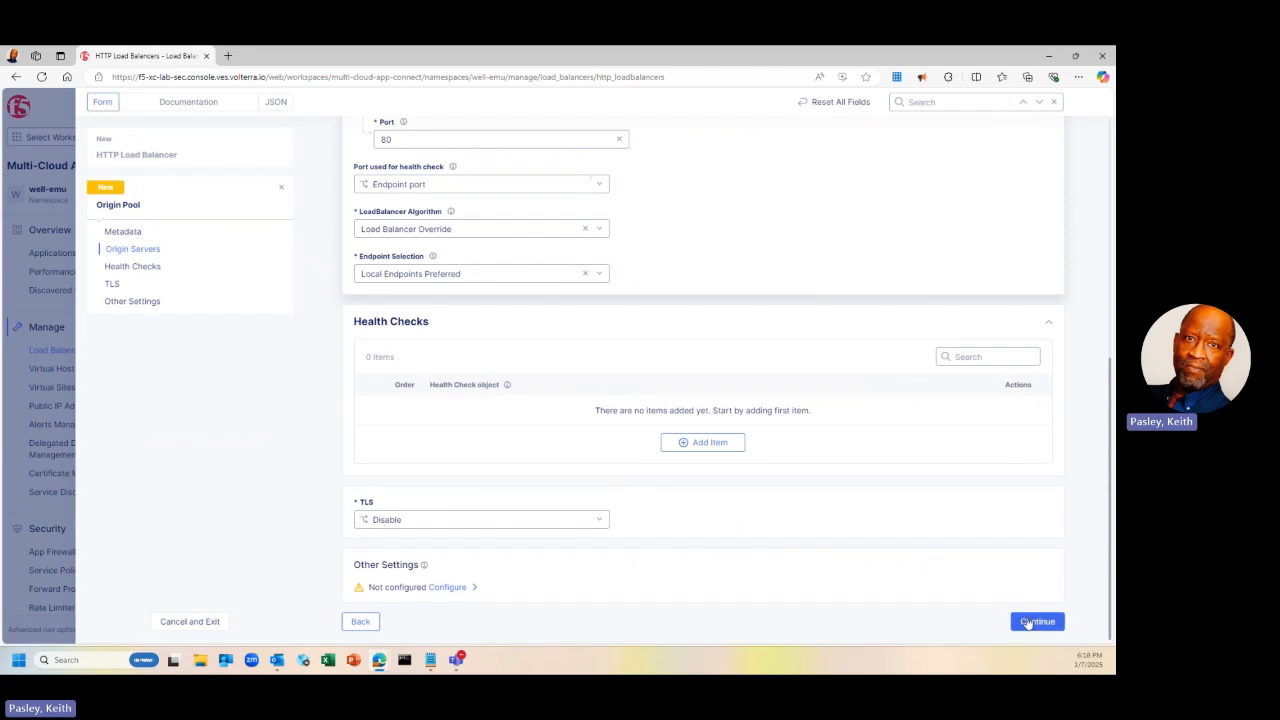
left_click(1027, 622)
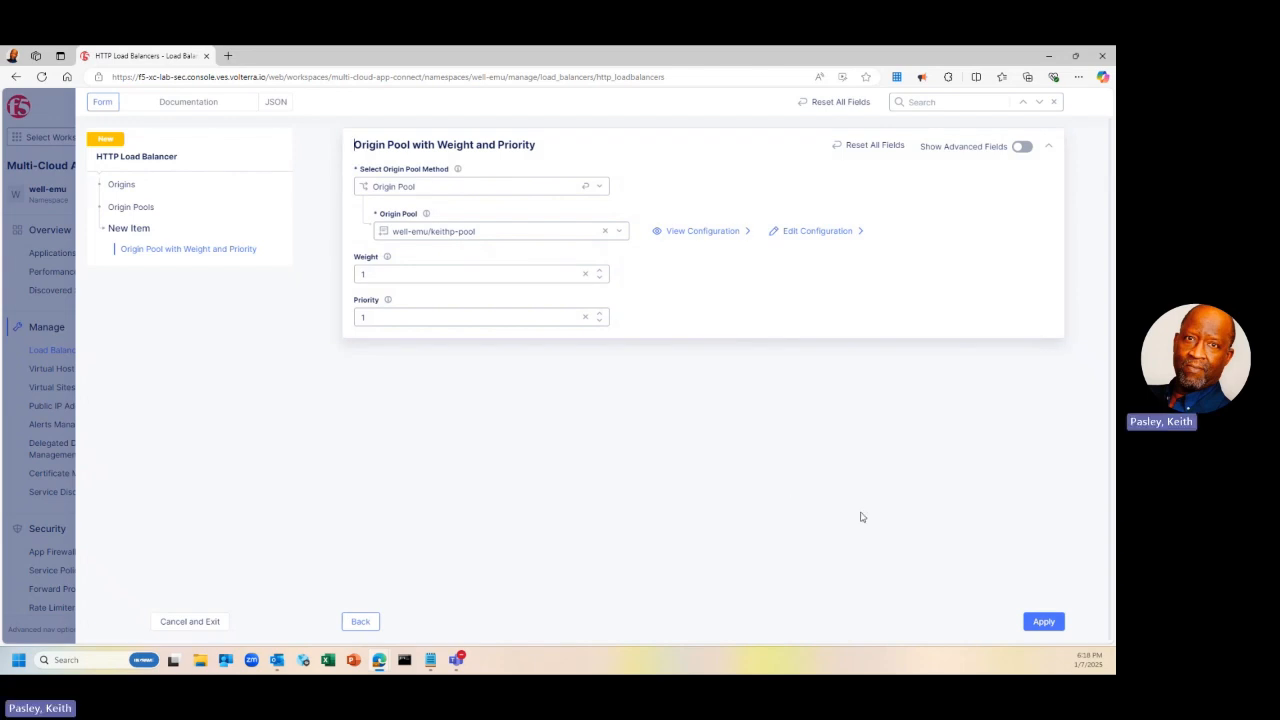
left_click(1042, 622)
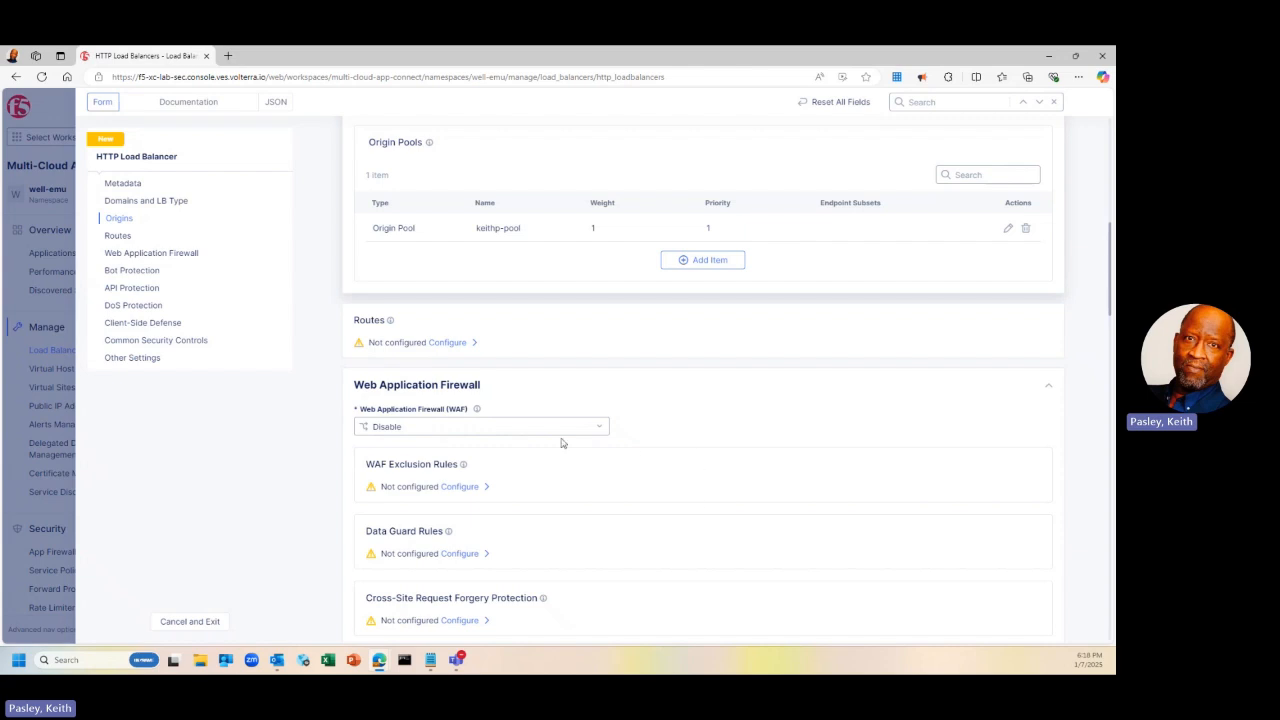
Set Web Application Firewall to Enable and list the App Firewall policies available to attach
left_click(501, 426)
left_click(465, 463)
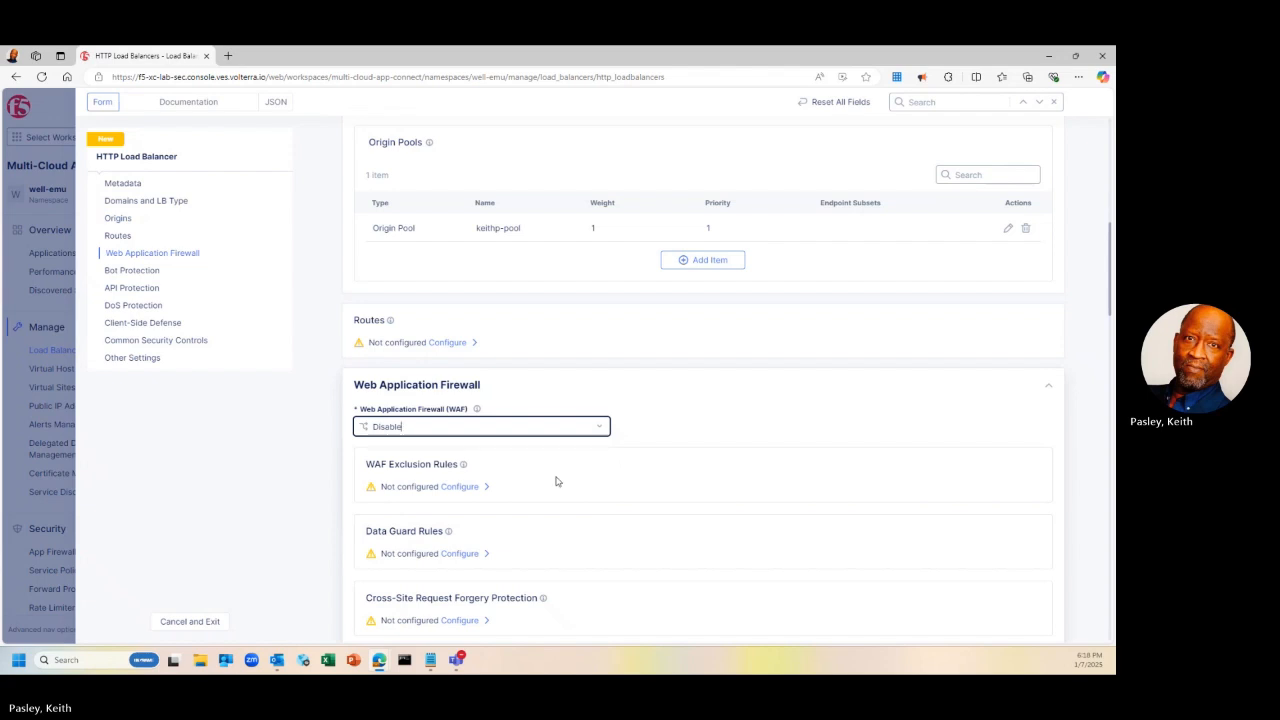
left_click(598, 430)
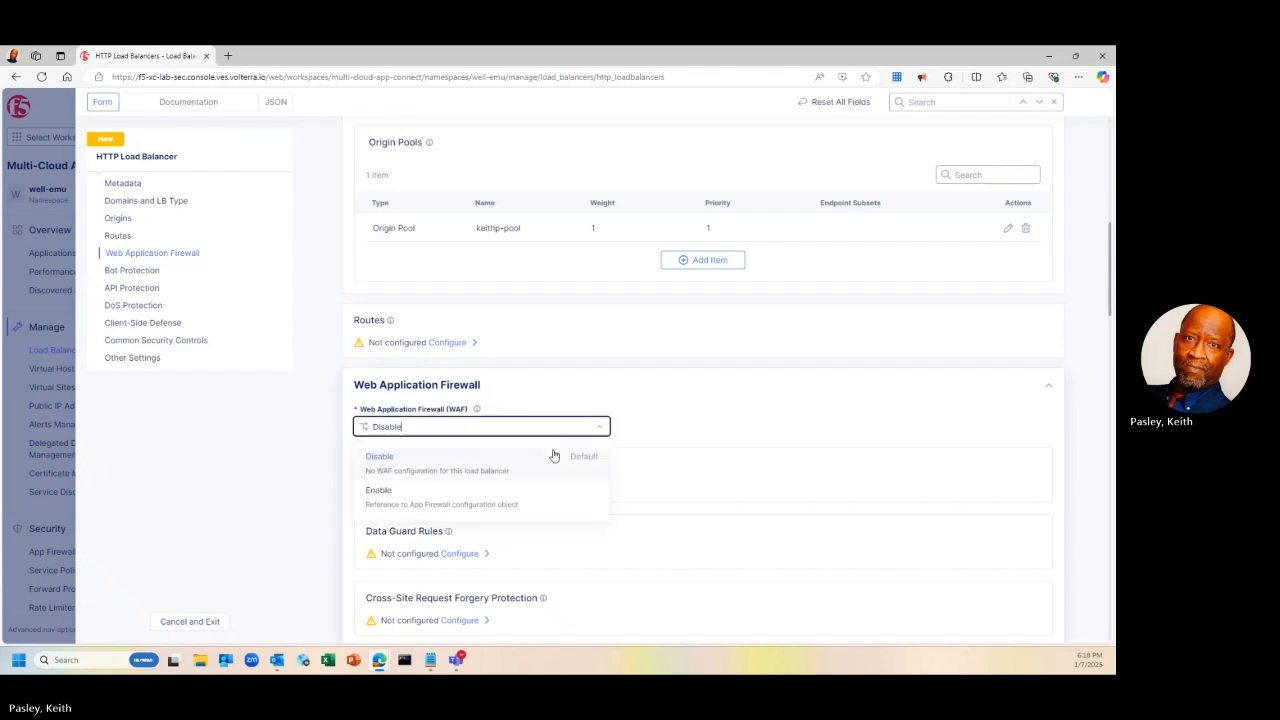
left_click(429, 496)
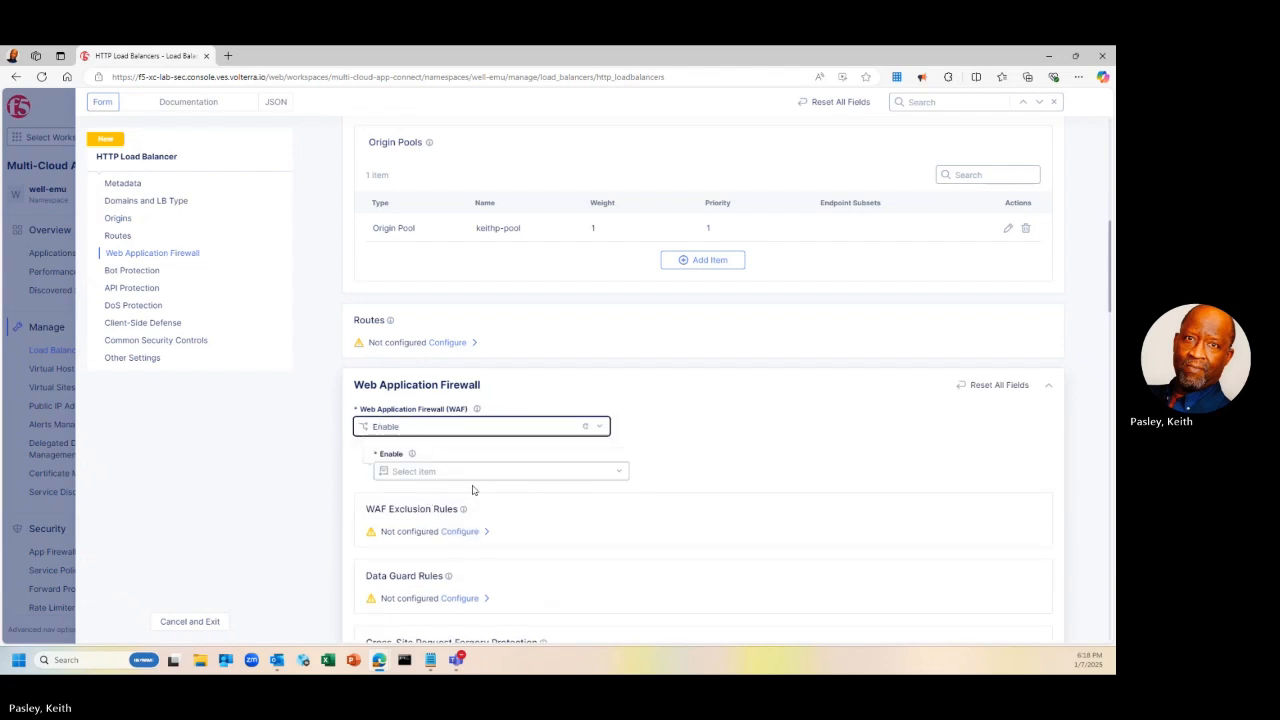
left_click(526, 471)
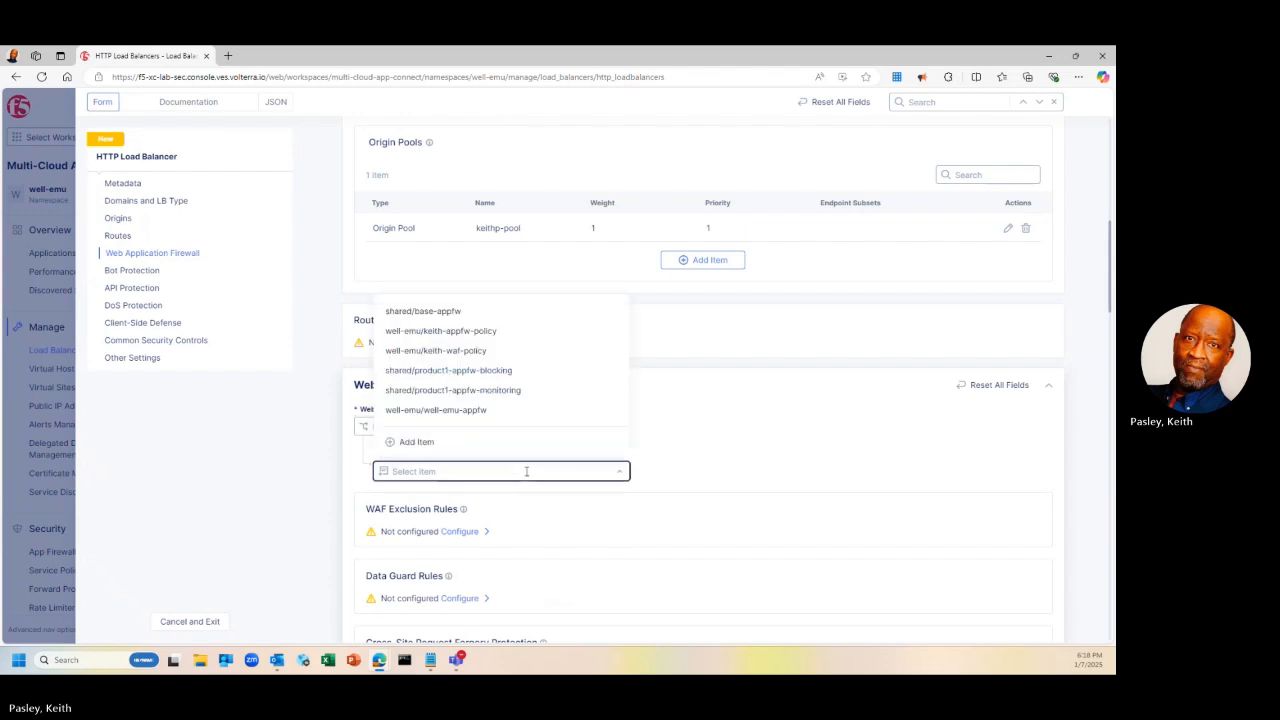
Create a new App Firewall named keithp-appfw-policy with Blocking enforcement mode
left_click(420, 443)
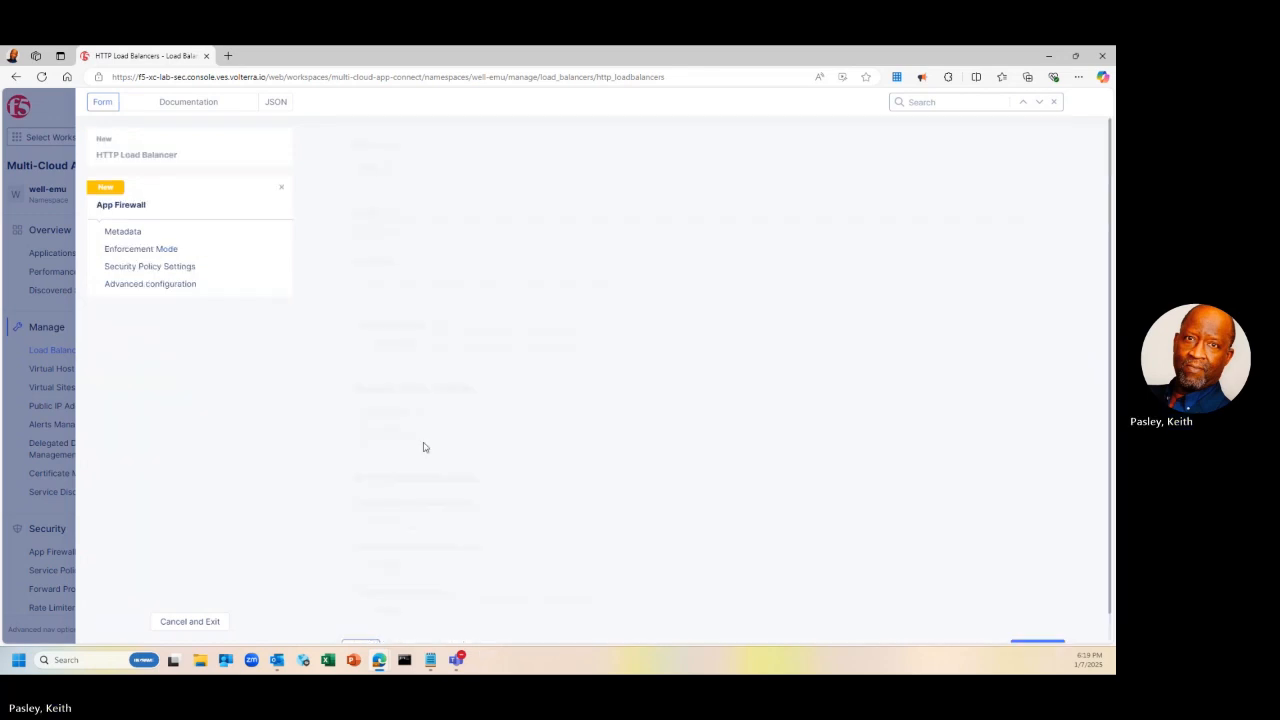
left_click(446, 186)
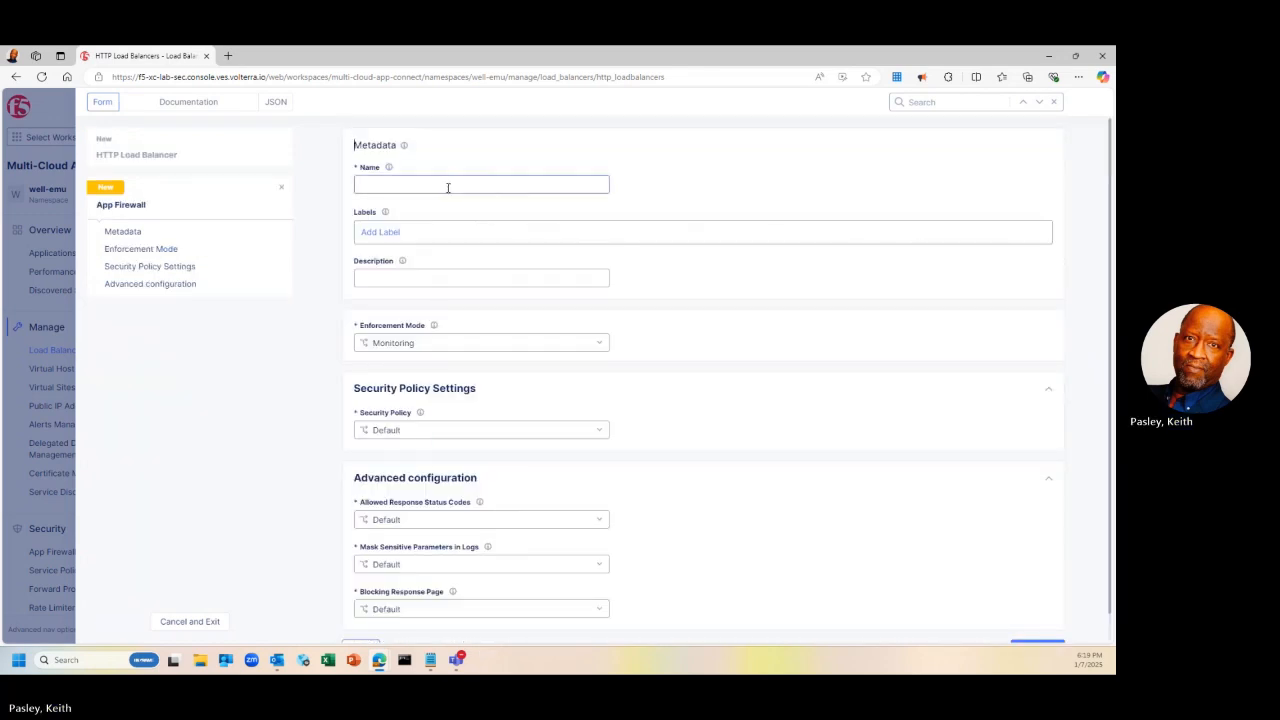
type("kiethp-")
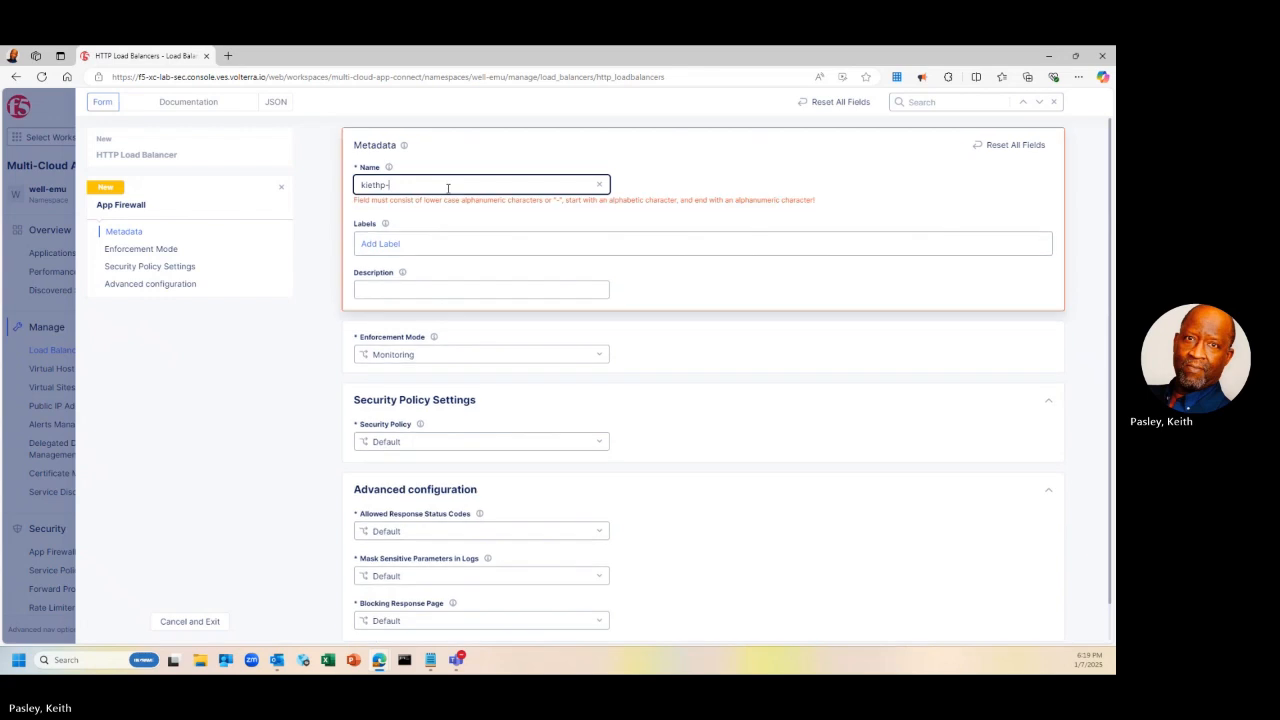
type("appfw")
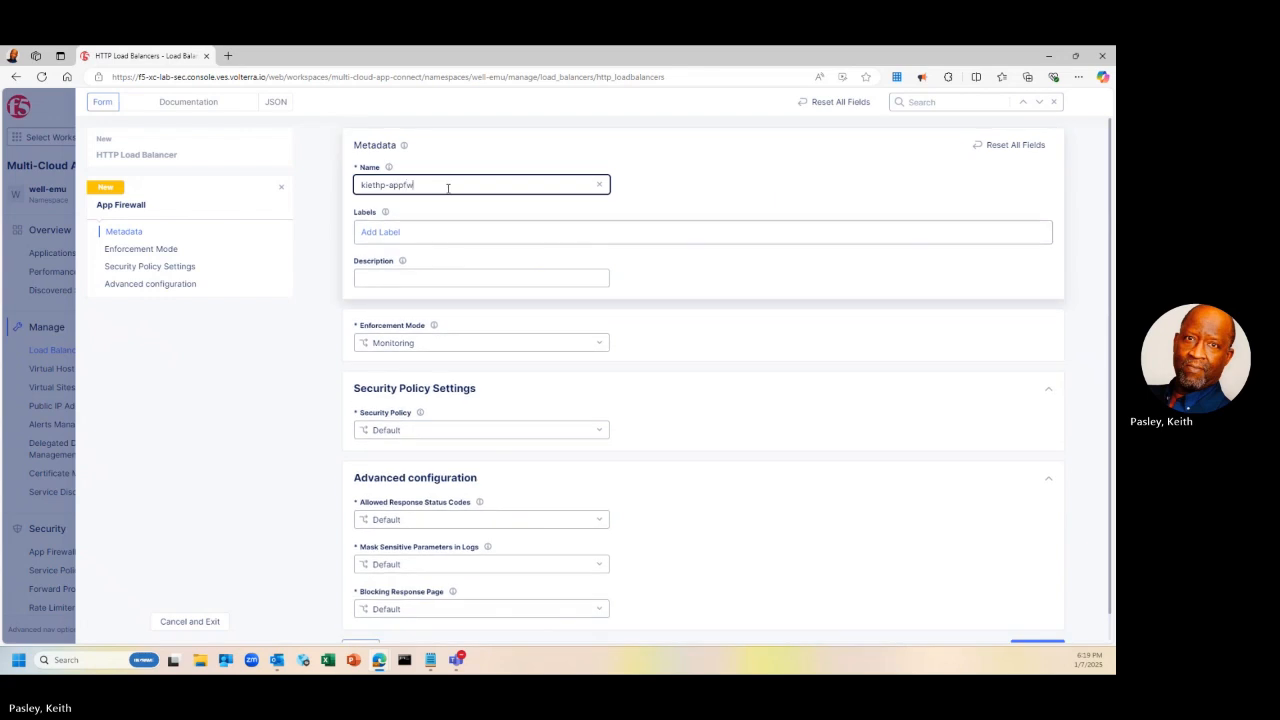
type("-policy")
left_click(368, 185)
key("BackSpace")
type("icy")
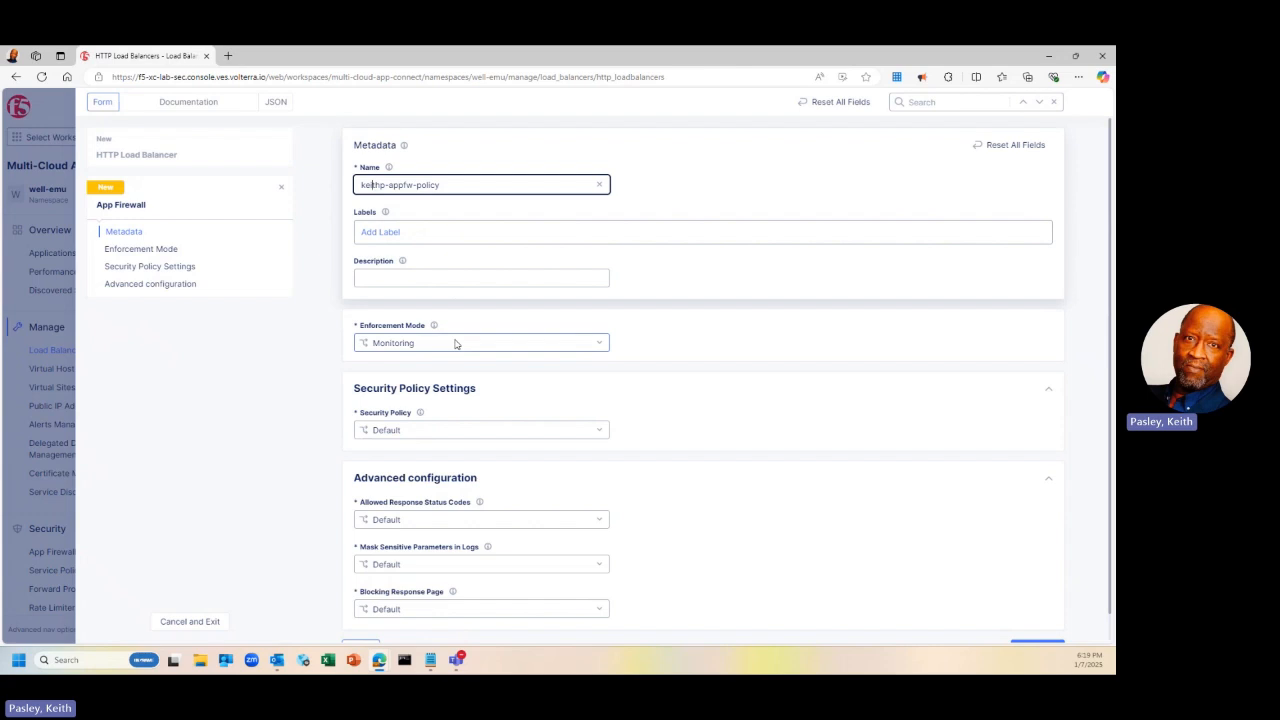
left_click(455, 343)
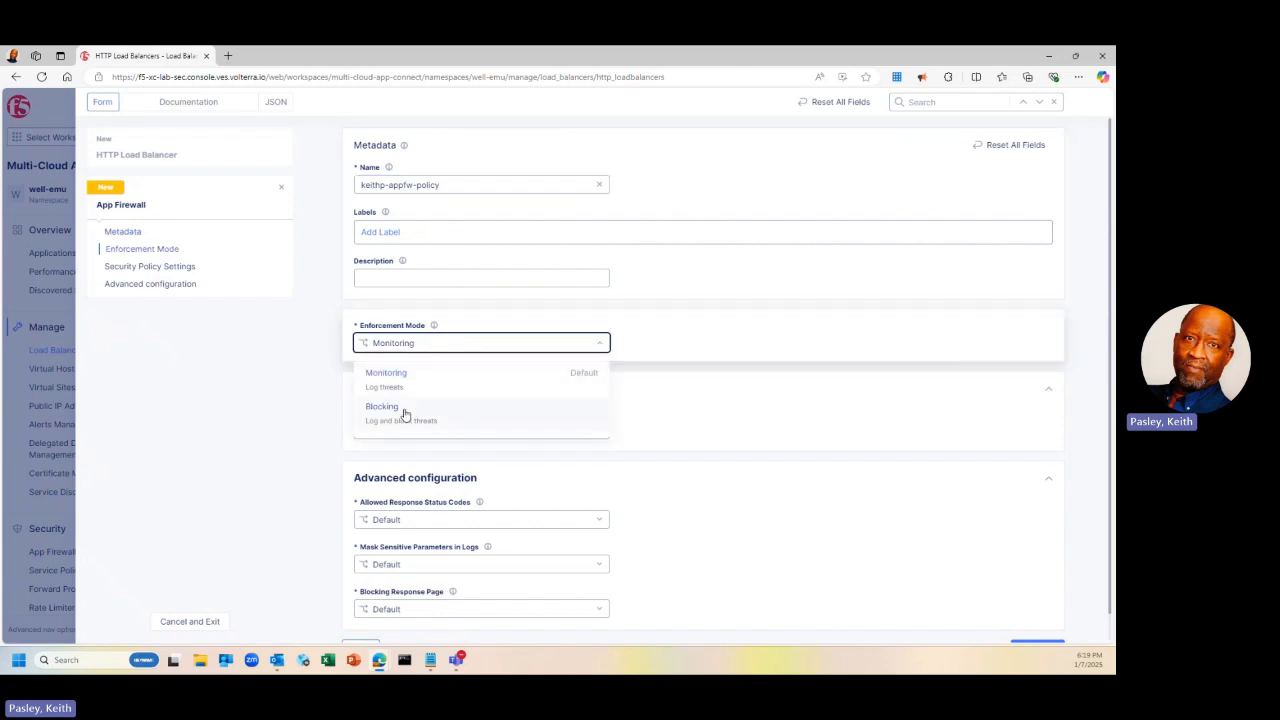
left_click(405, 412)
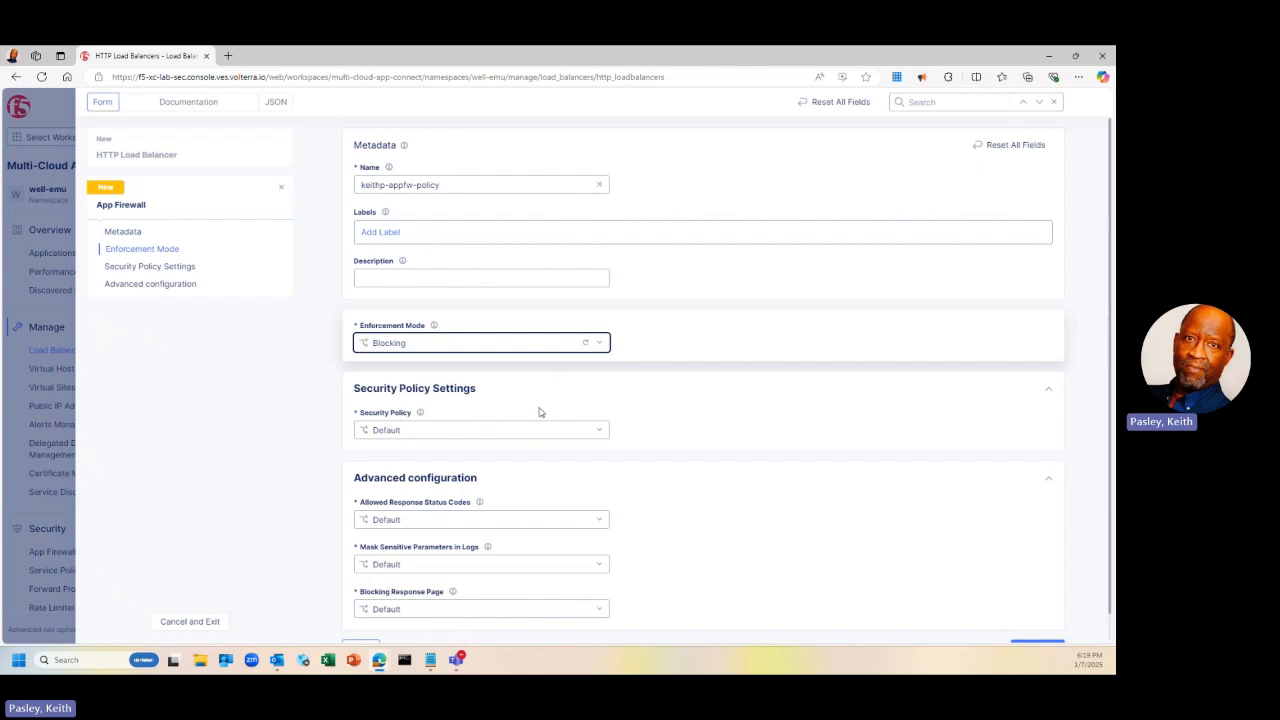
scroll(651, 425, "down", 1)
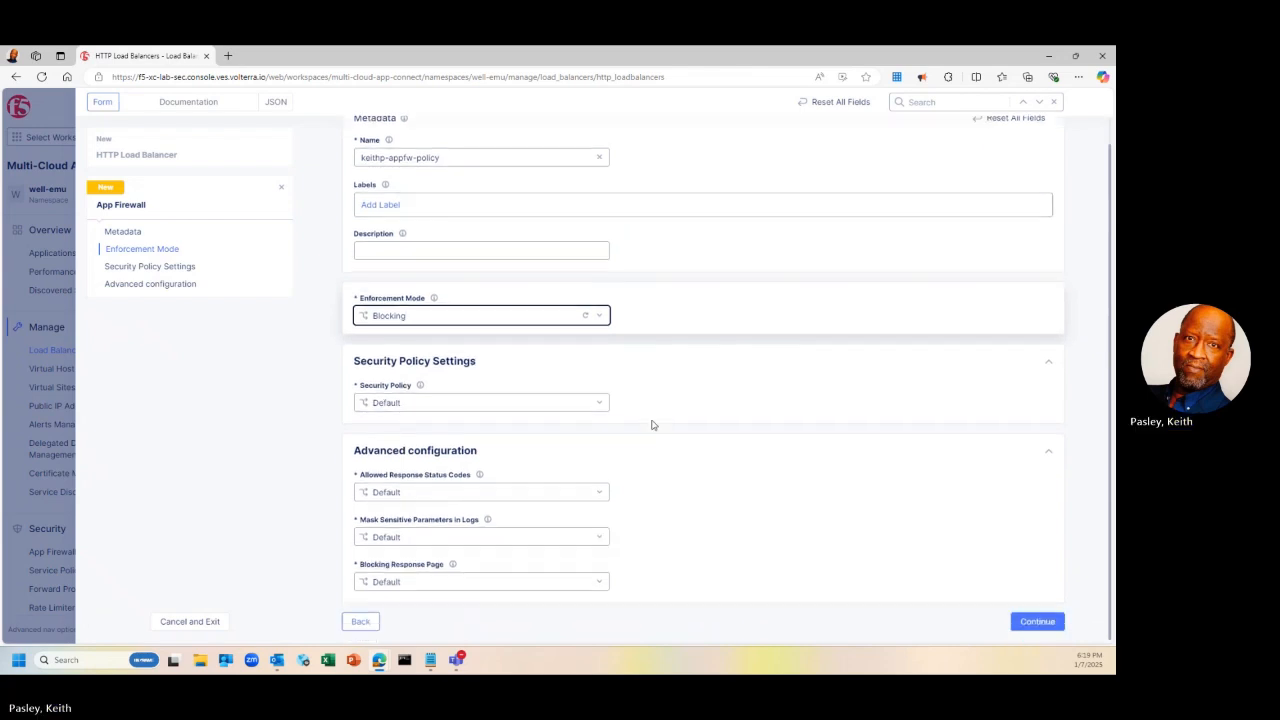
Set the firewall's security policy to Custom using High, Medium and Low accuracy signatures
left_click(600, 403)
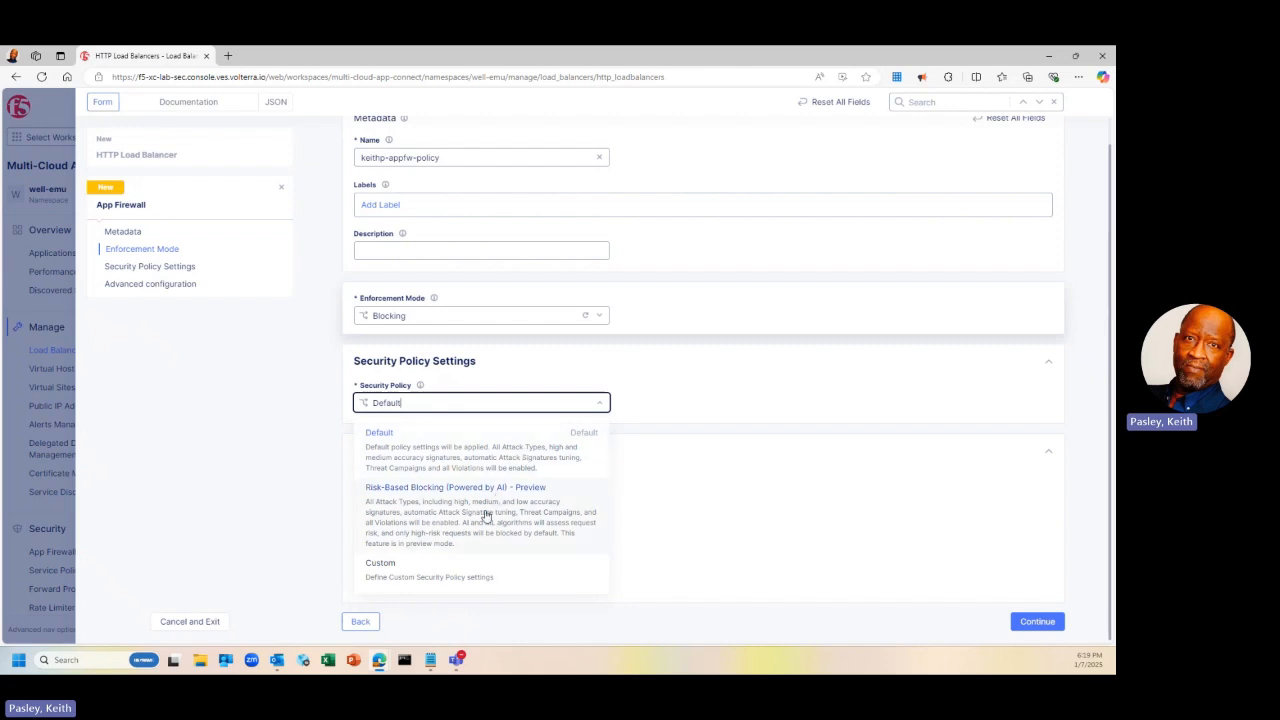
left_click(409, 577)
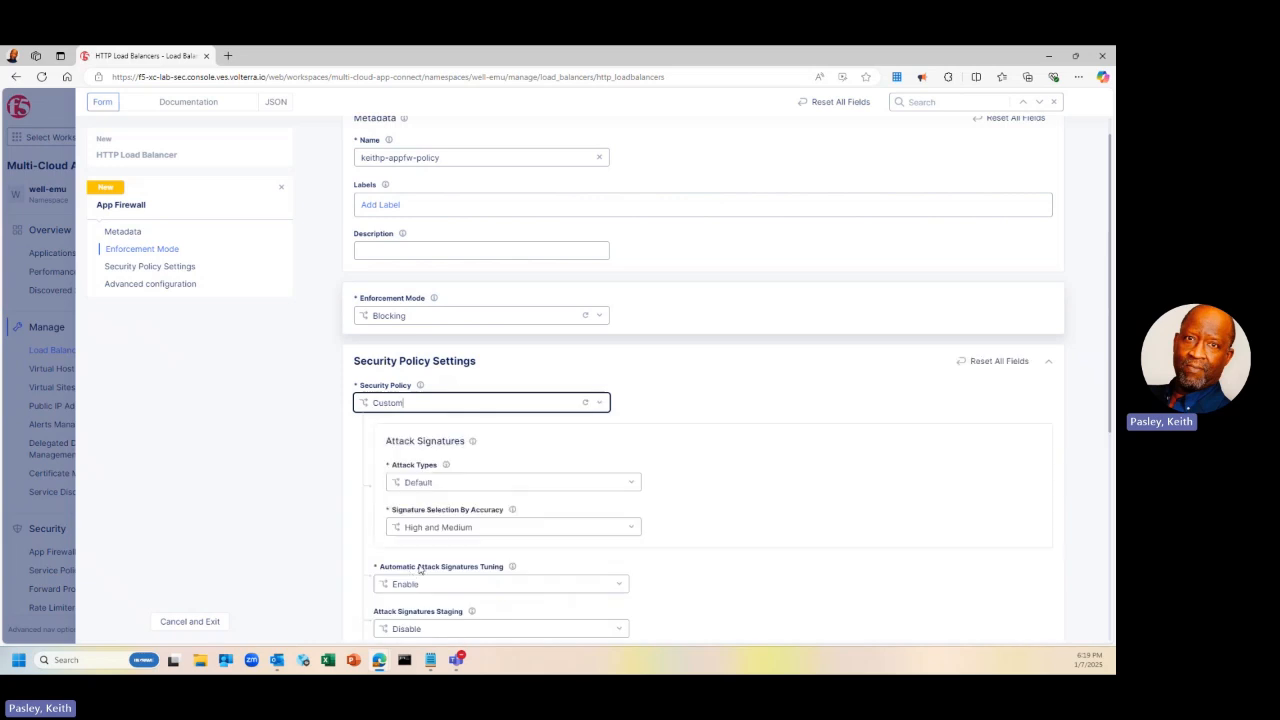
left_click(496, 531)
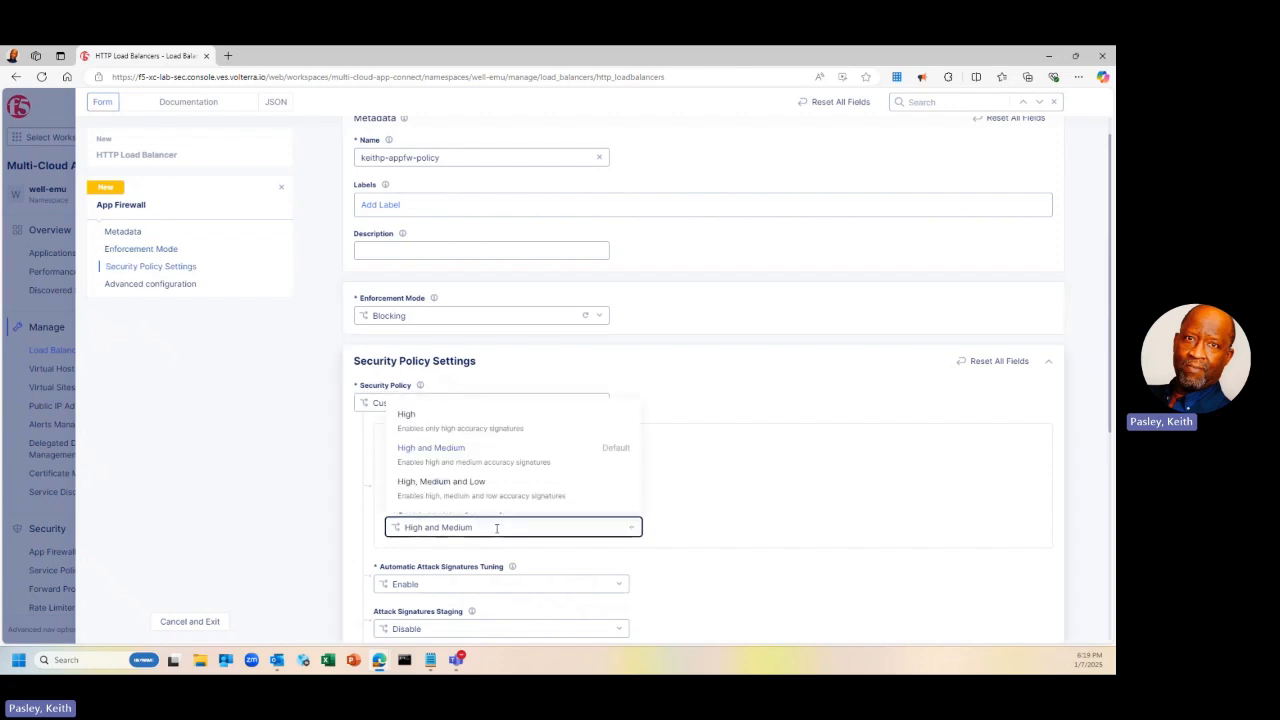
left_click(497, 494)
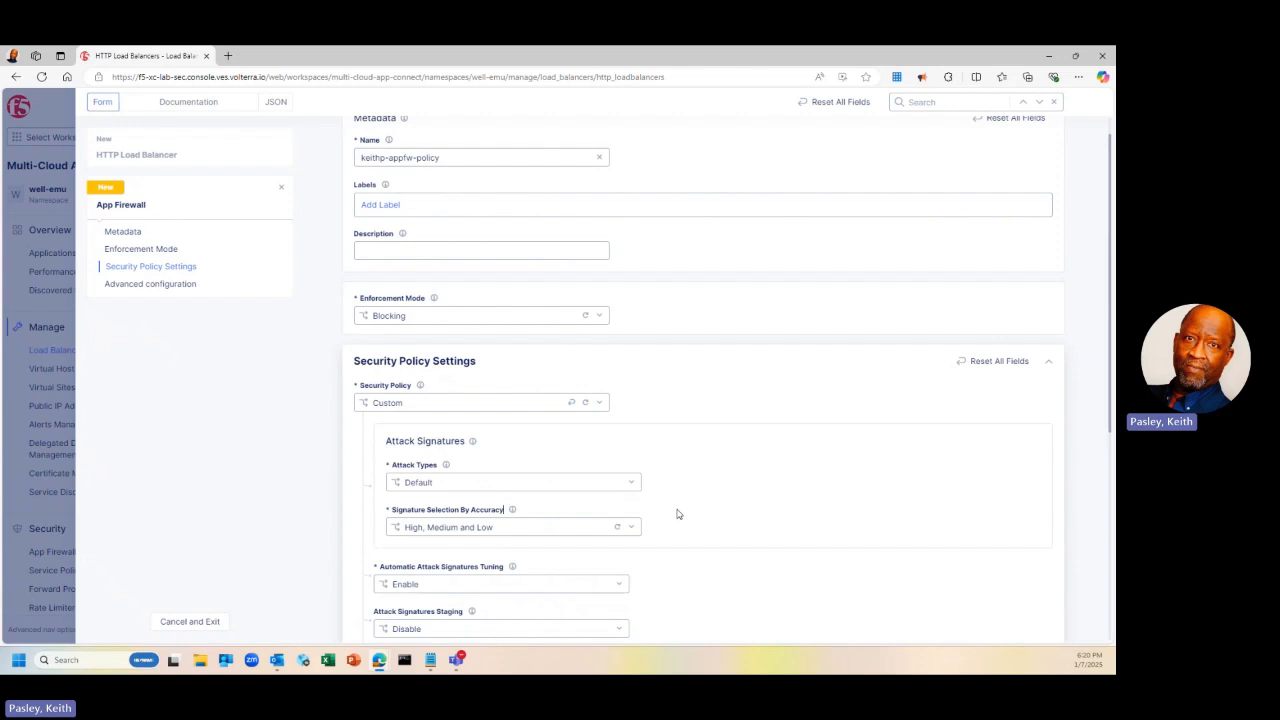
scroll(686, 523, "down", 1)
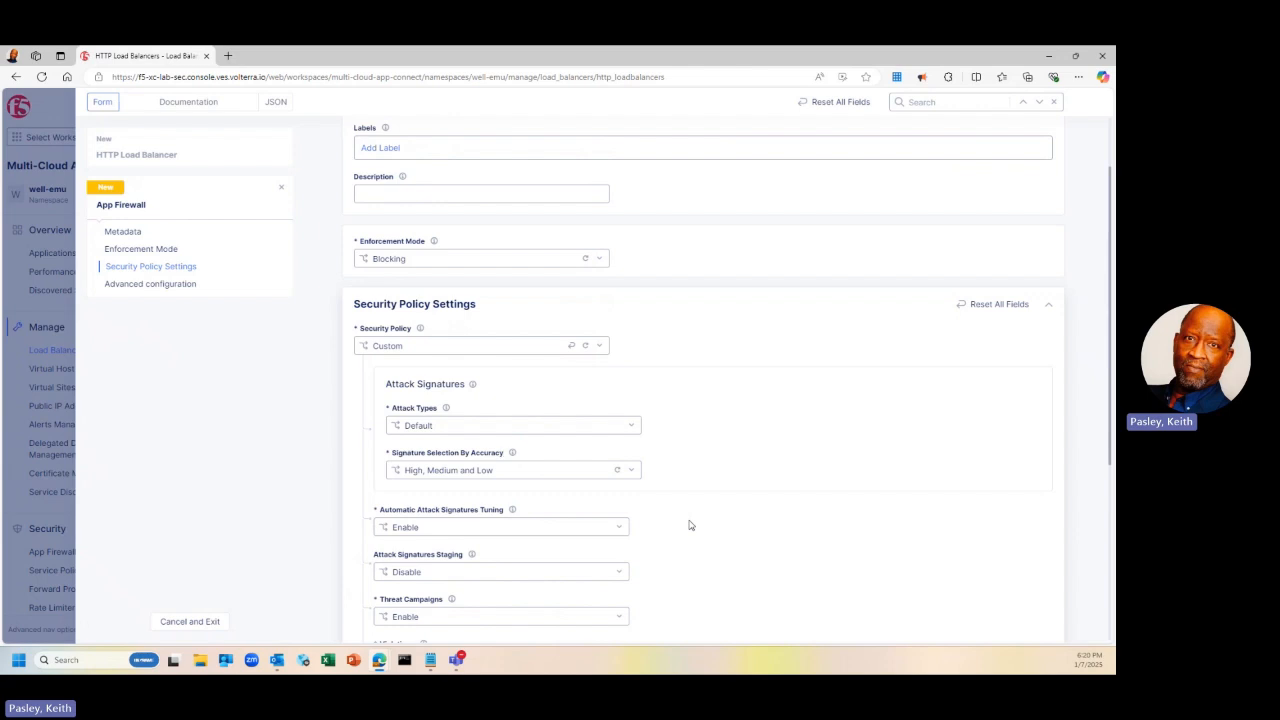
scroll(689, 525, "down", 3)
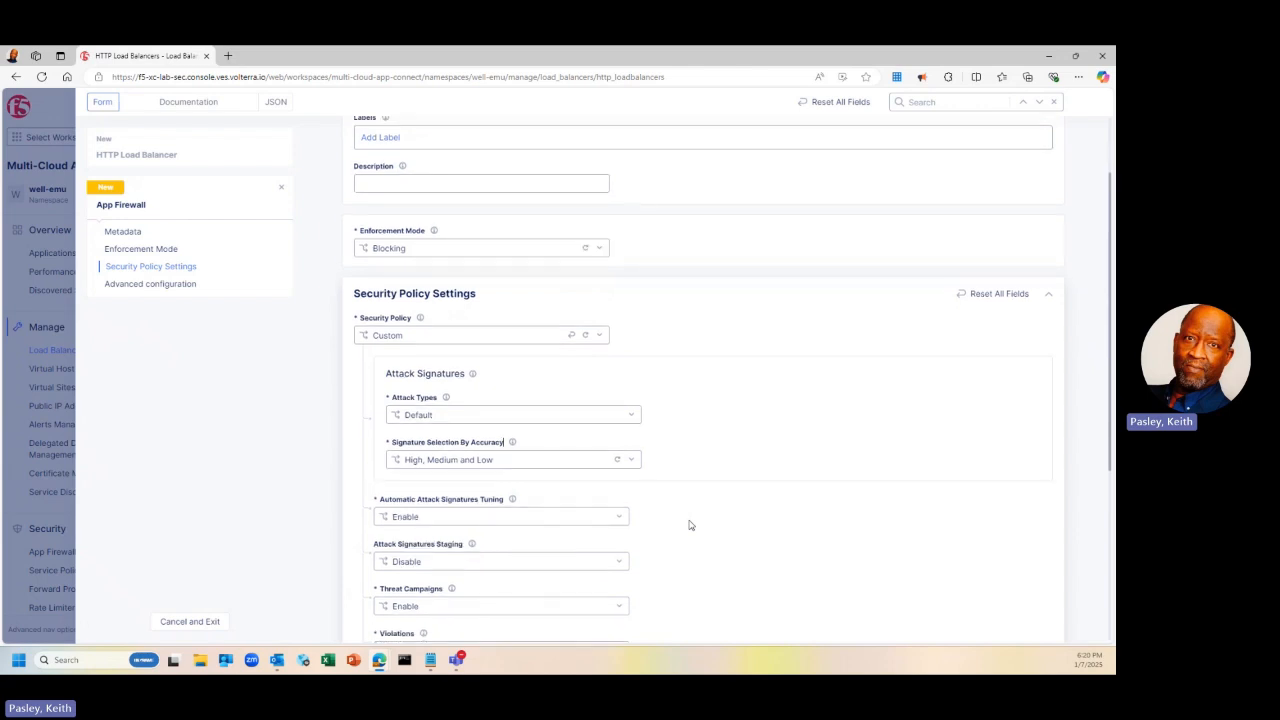
scroll(689, 525, "down", 1)
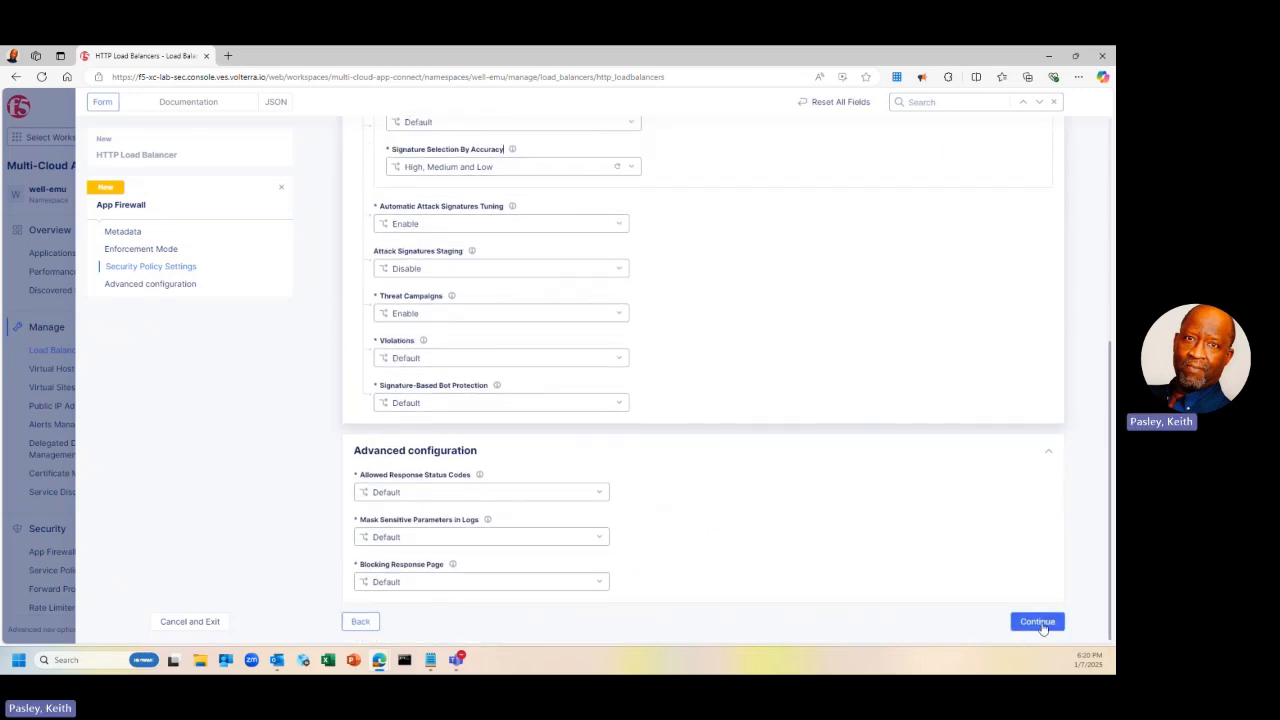
Attach keithp-appfw-policy and save the keithp-lb load balancer
left_click(1040, 623)
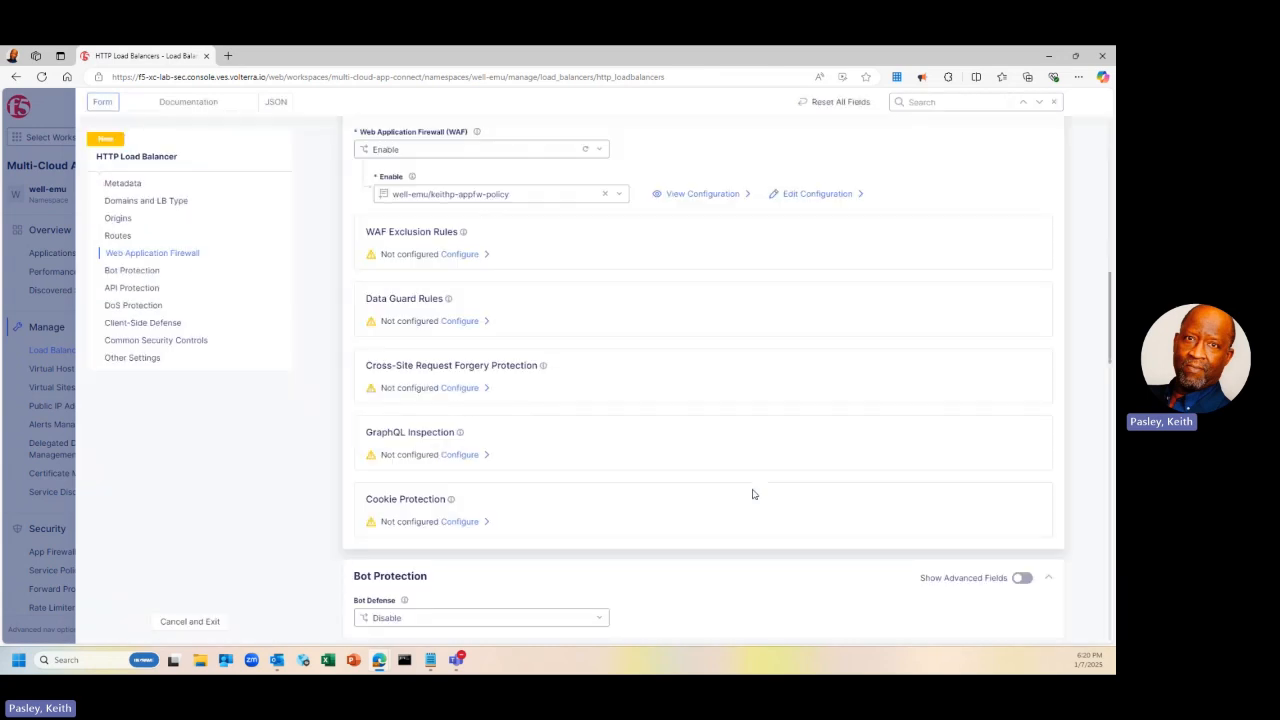
scroll(753, 494, "down", 15)
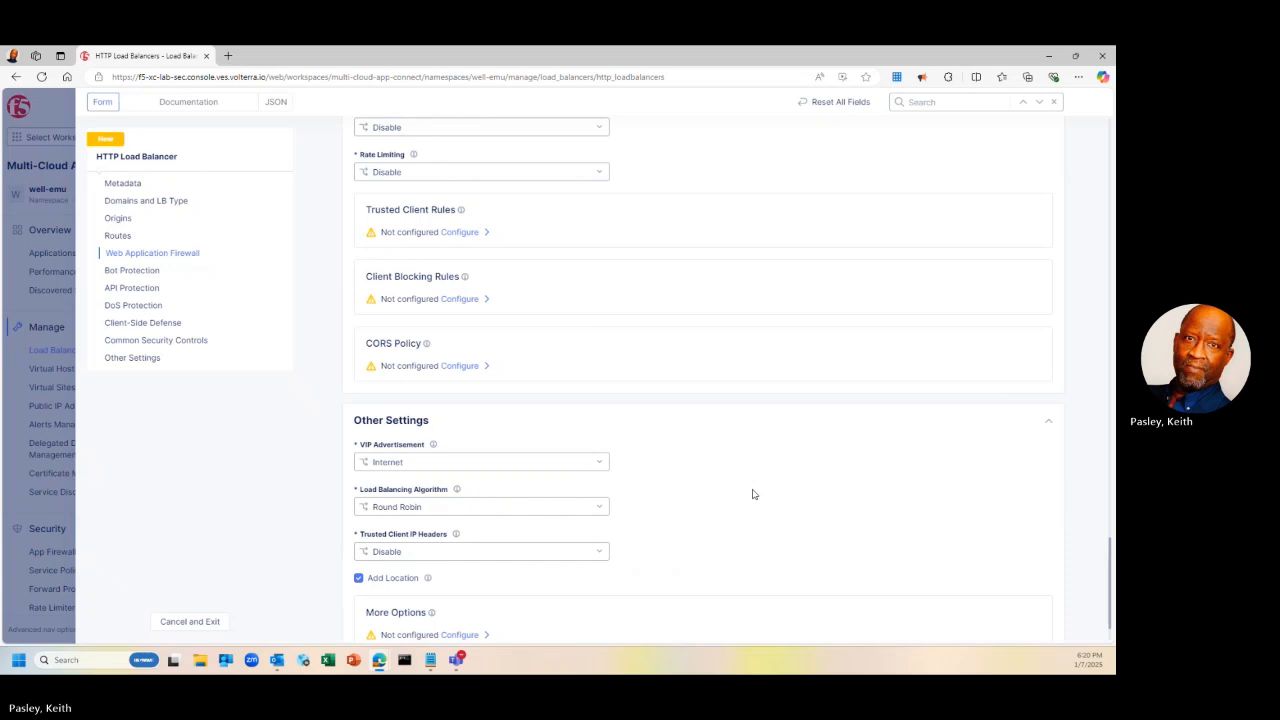
scroll(753, 494, "down", 1)
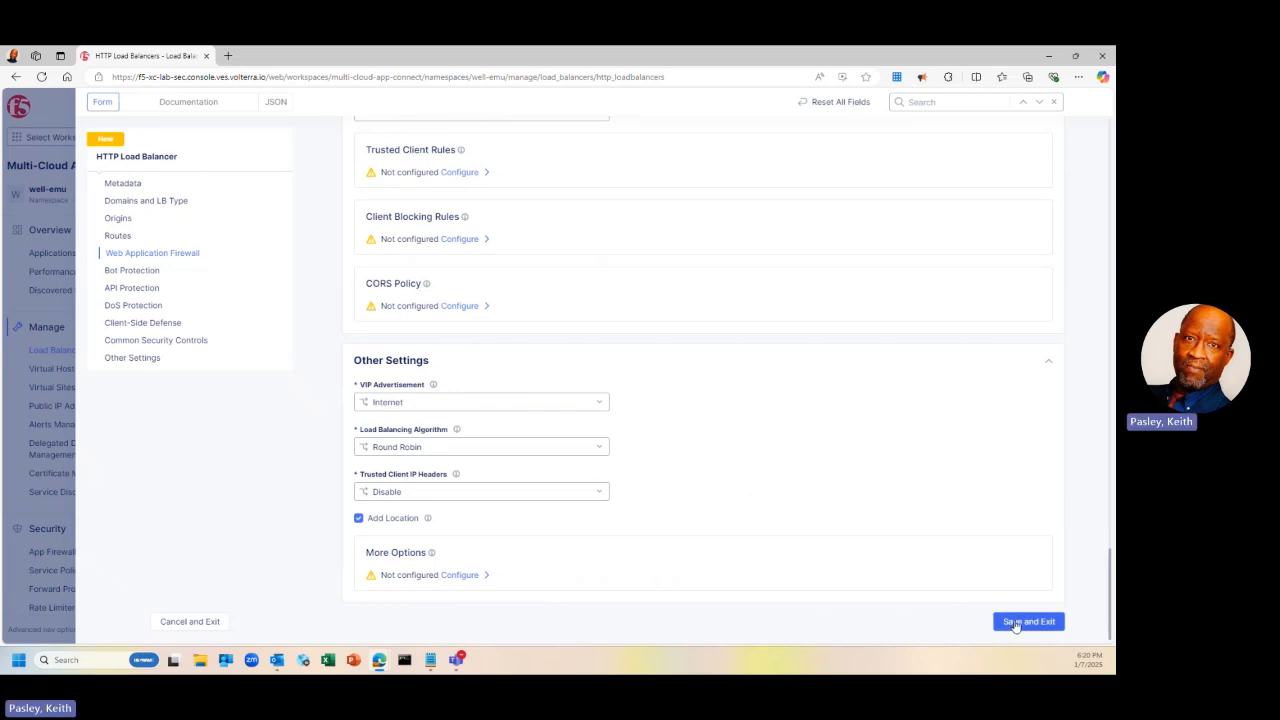
left_click(1015, 622)
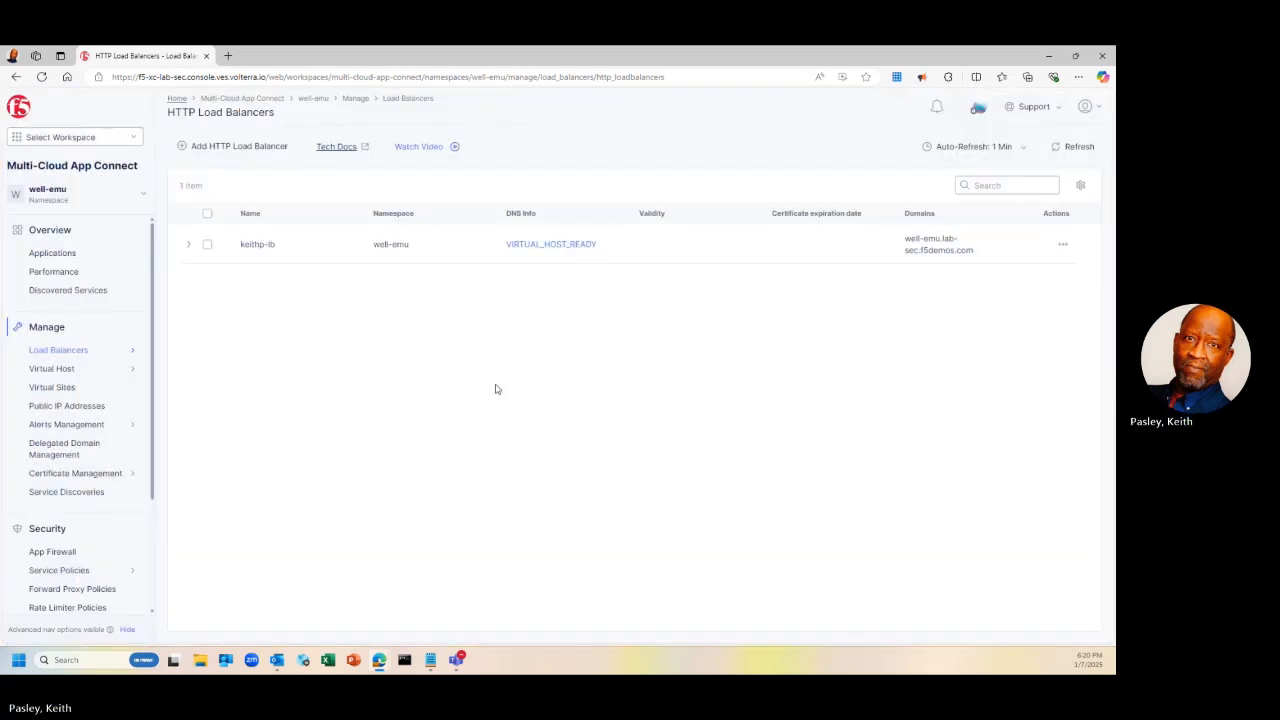
Load well-emu.lab-sec.f5demos.com in a new Edge tab and reload the appworld page
left_click(229, 57)
type("well-emu.lab-sec.f5demos.")
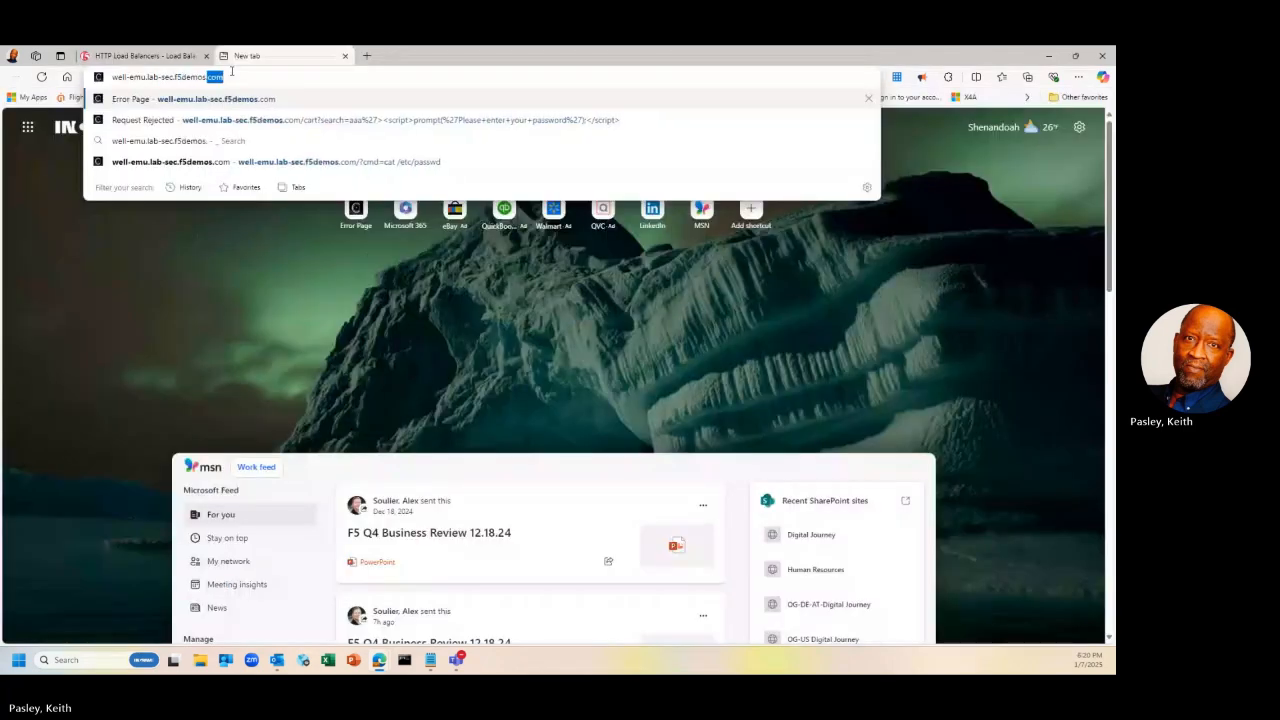
type("com")
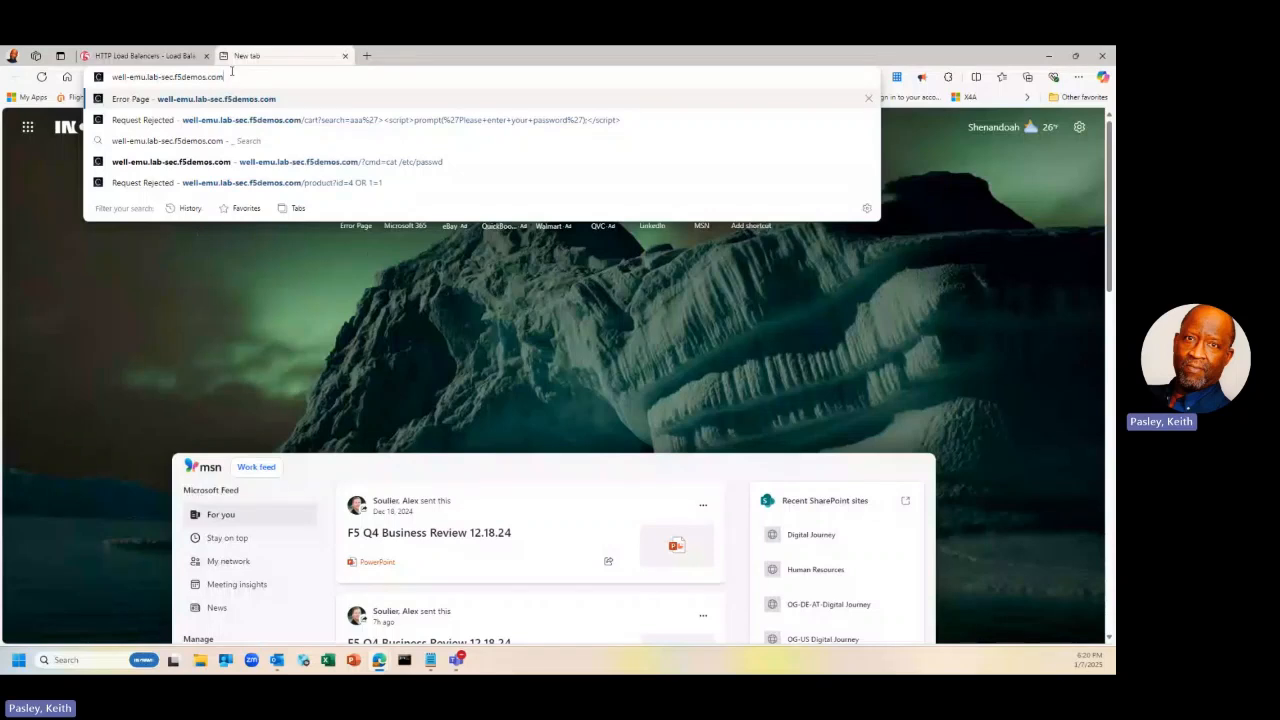
key("Return")
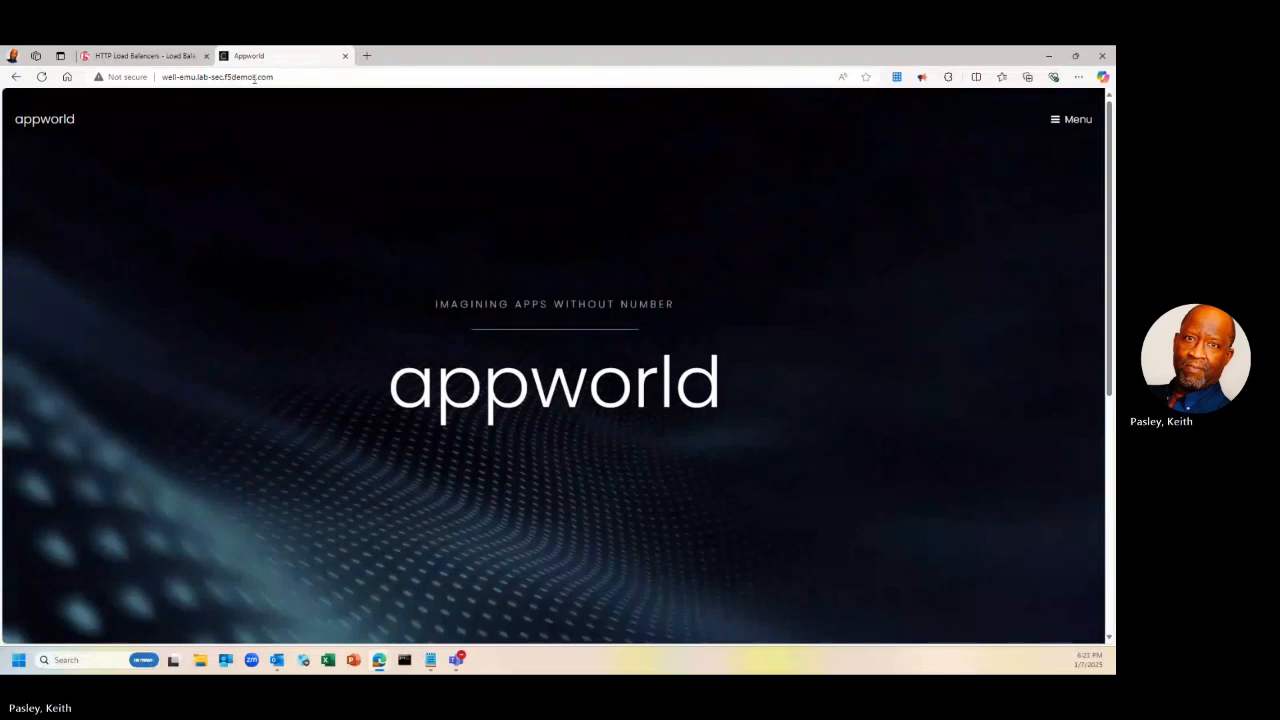
left_click(269, 77)
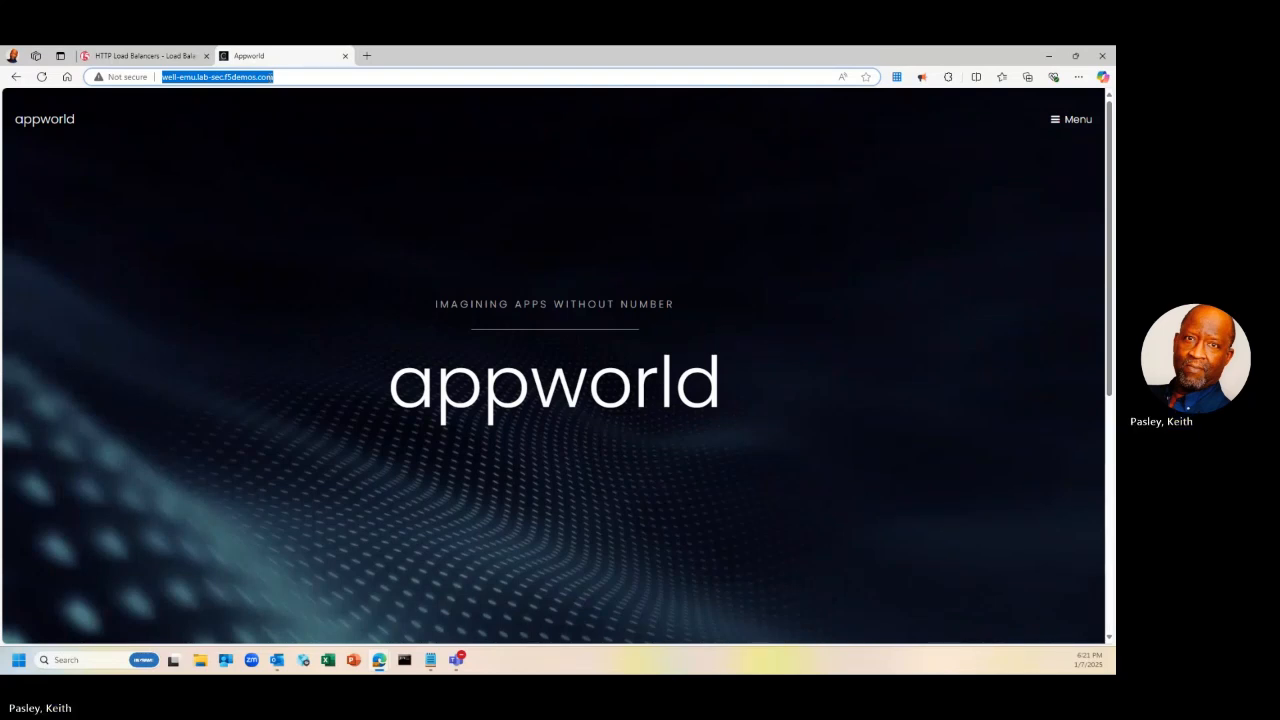
key("Return")
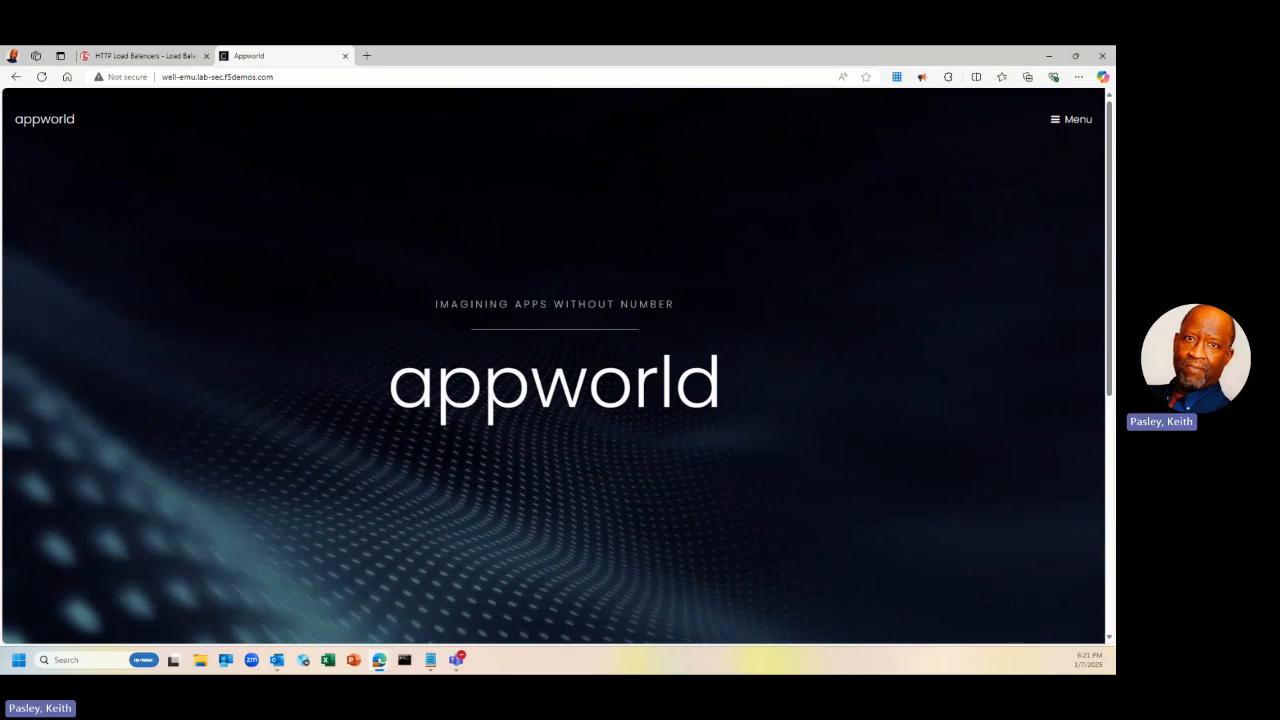
Get the script-tag cart search URL from Notepad and ready the address bar for it
key("alt+Tab")
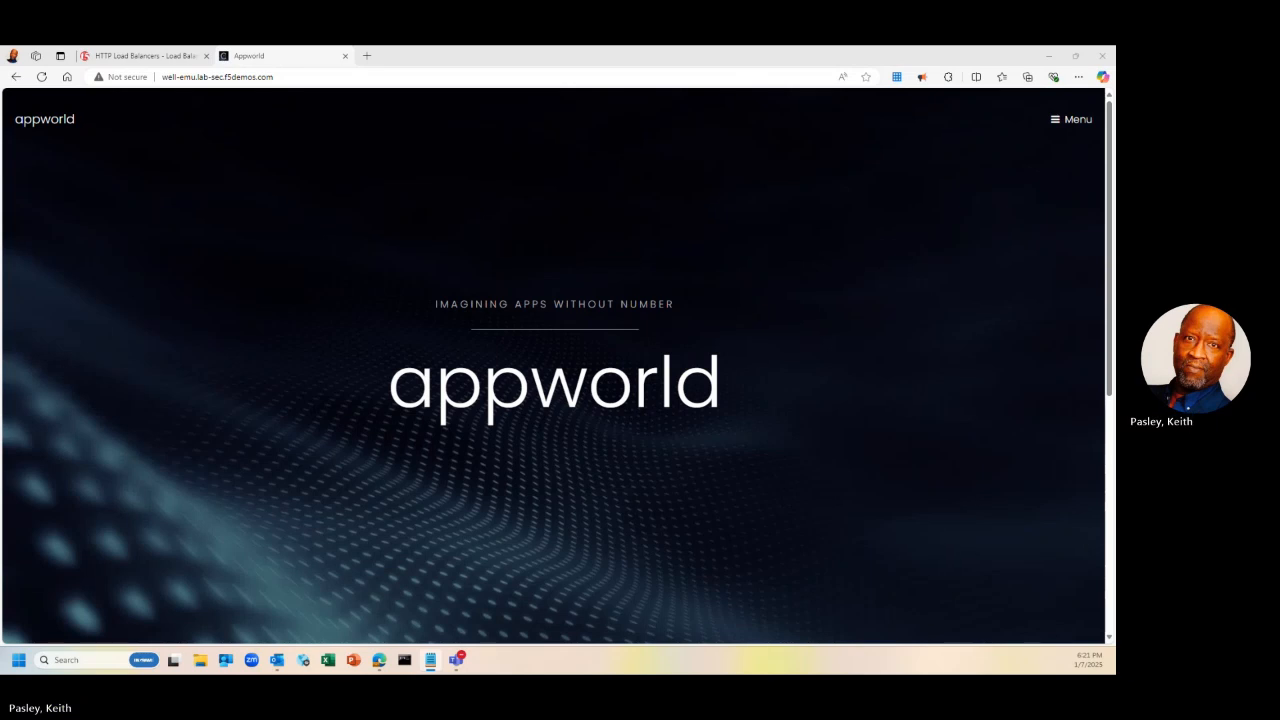
left_click(285, 78)
left_click(285, 78)
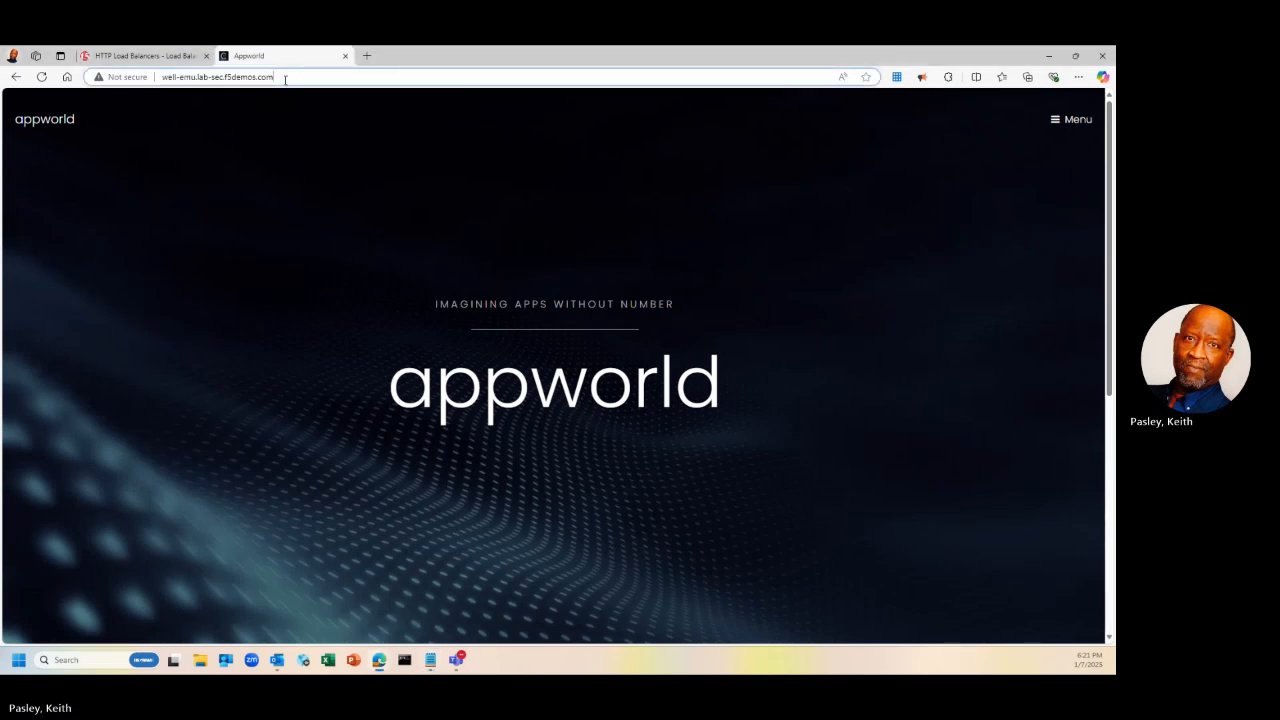
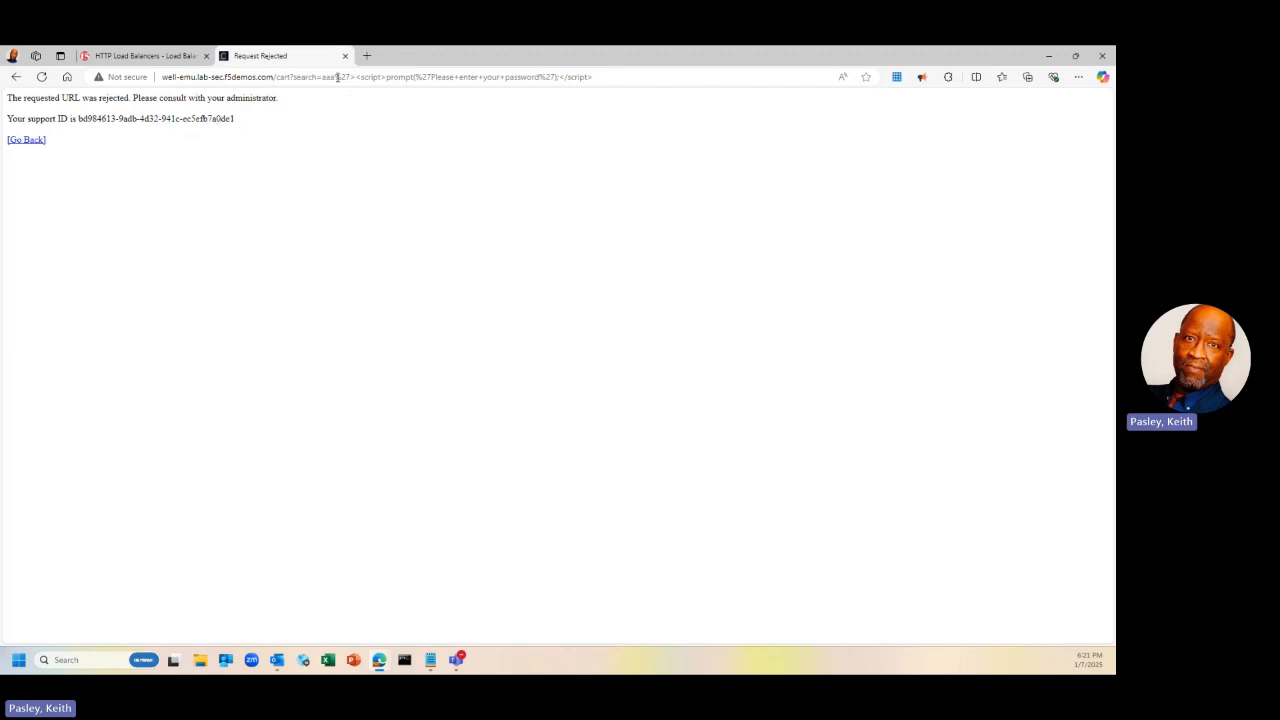
Place the cursor after well-emu.lab-sec.f5demos.com in the rejected attack URL to trim the script path
left_click(276, 77)
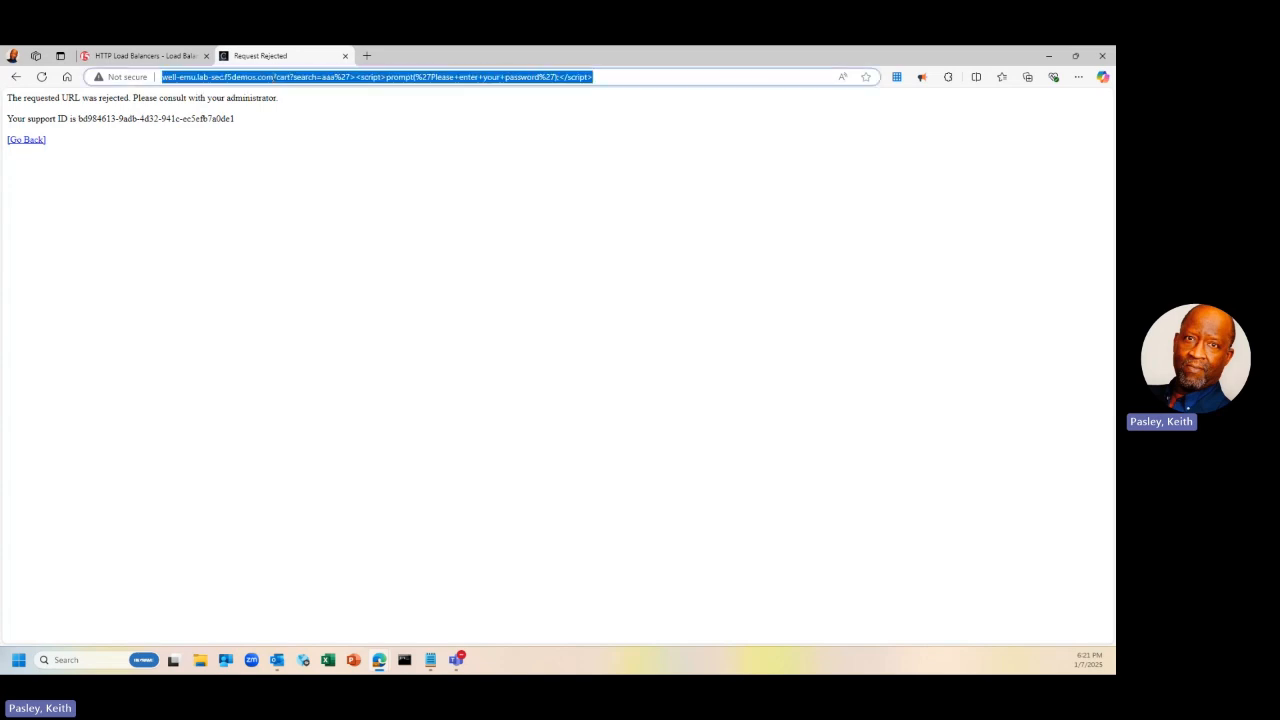
left_click(274, 77)
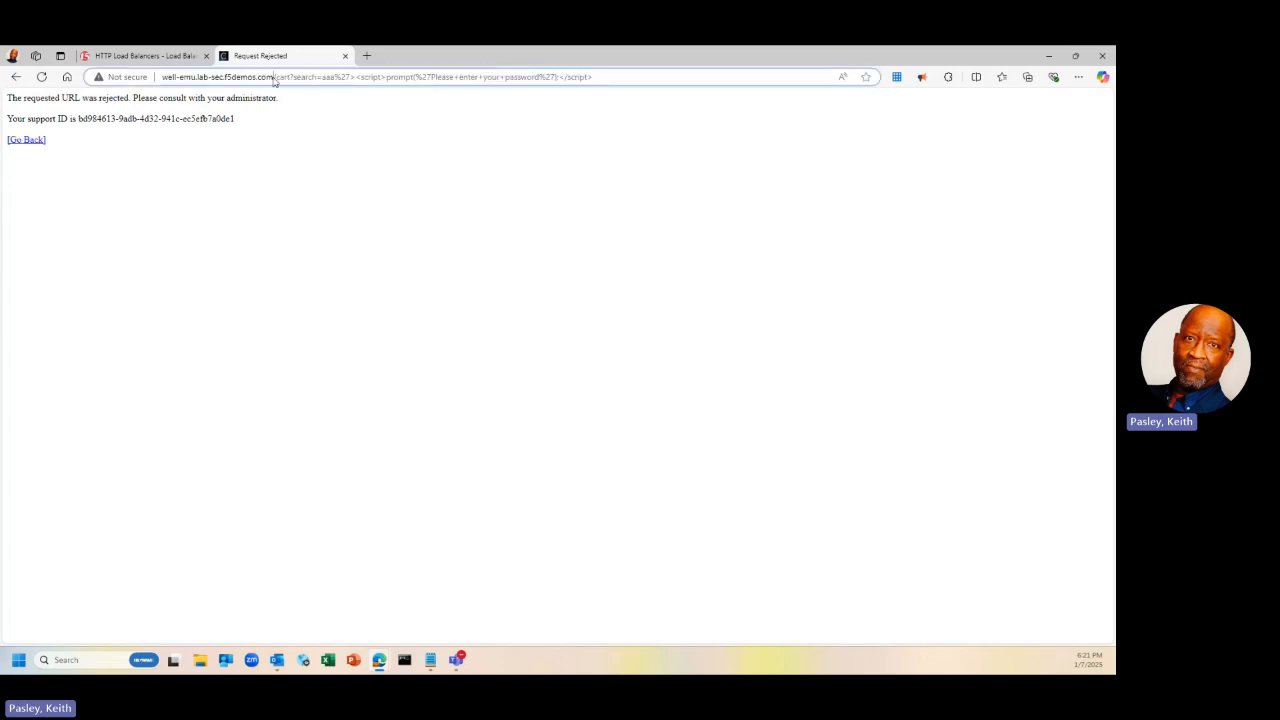
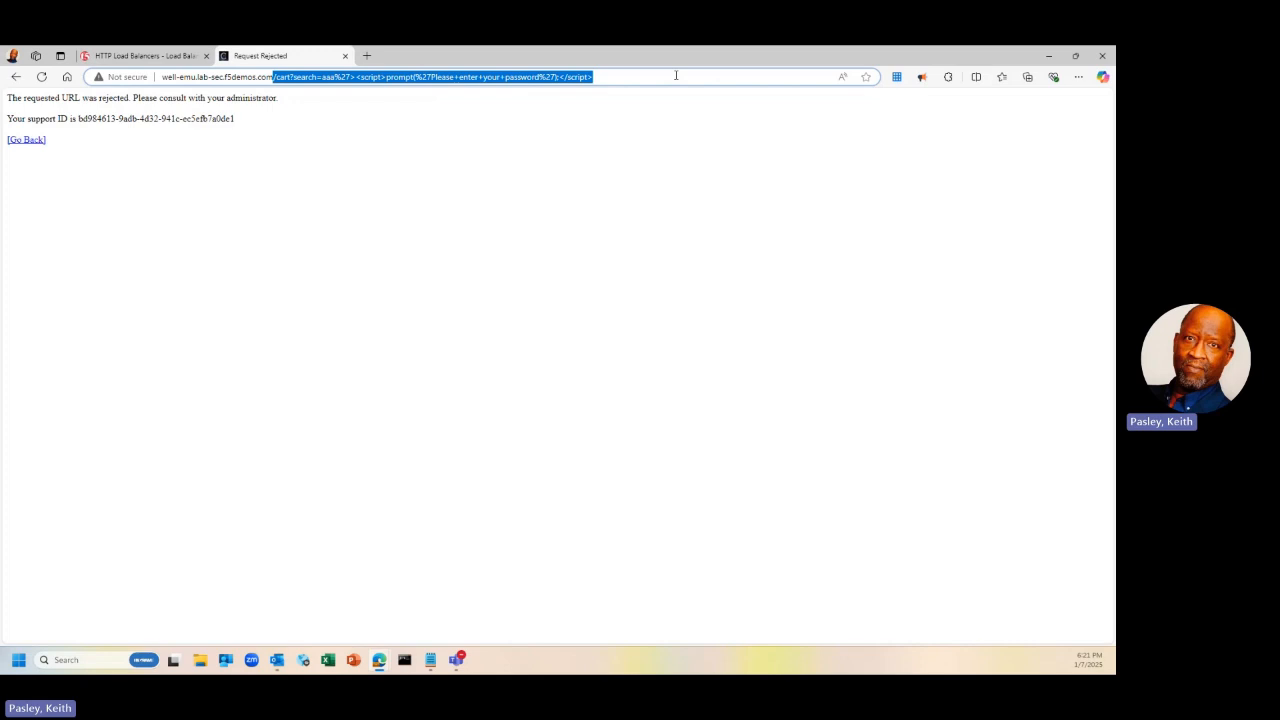
Replace the XSS path with a /?cmd=cat%20/etc/passwd command-injection request in the address
key("BackSpace")
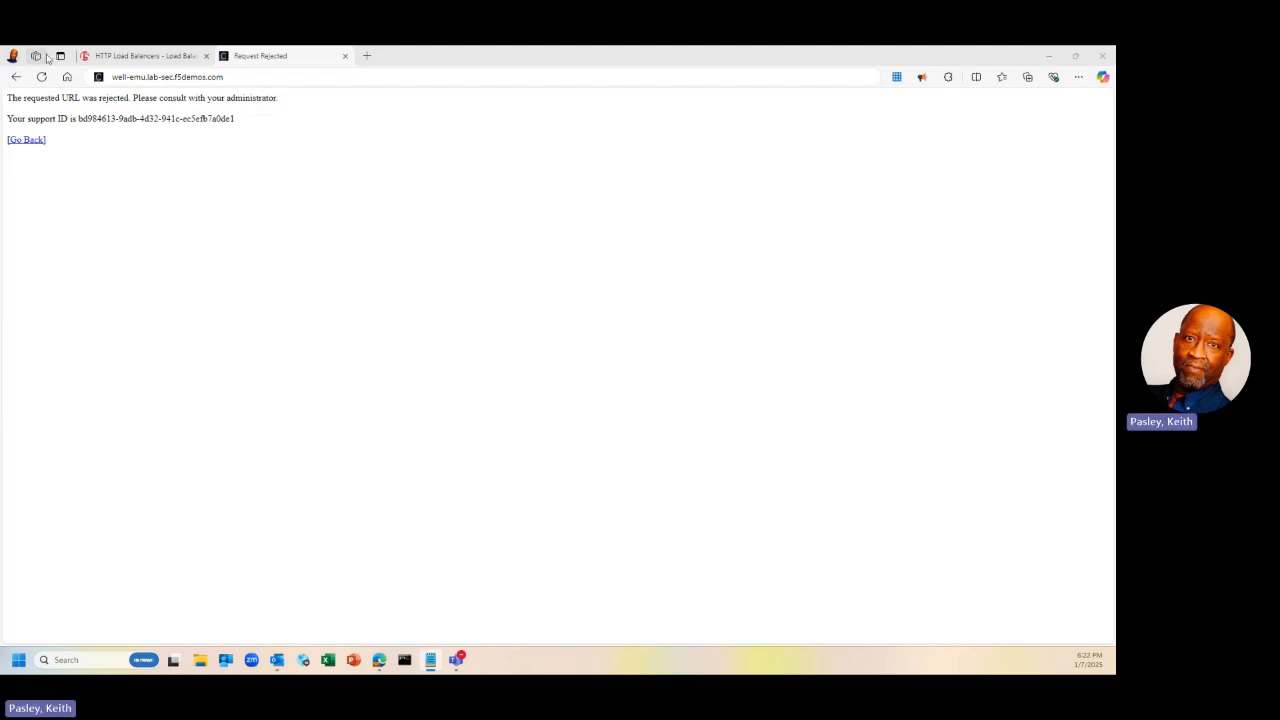
left_click(226, 77)
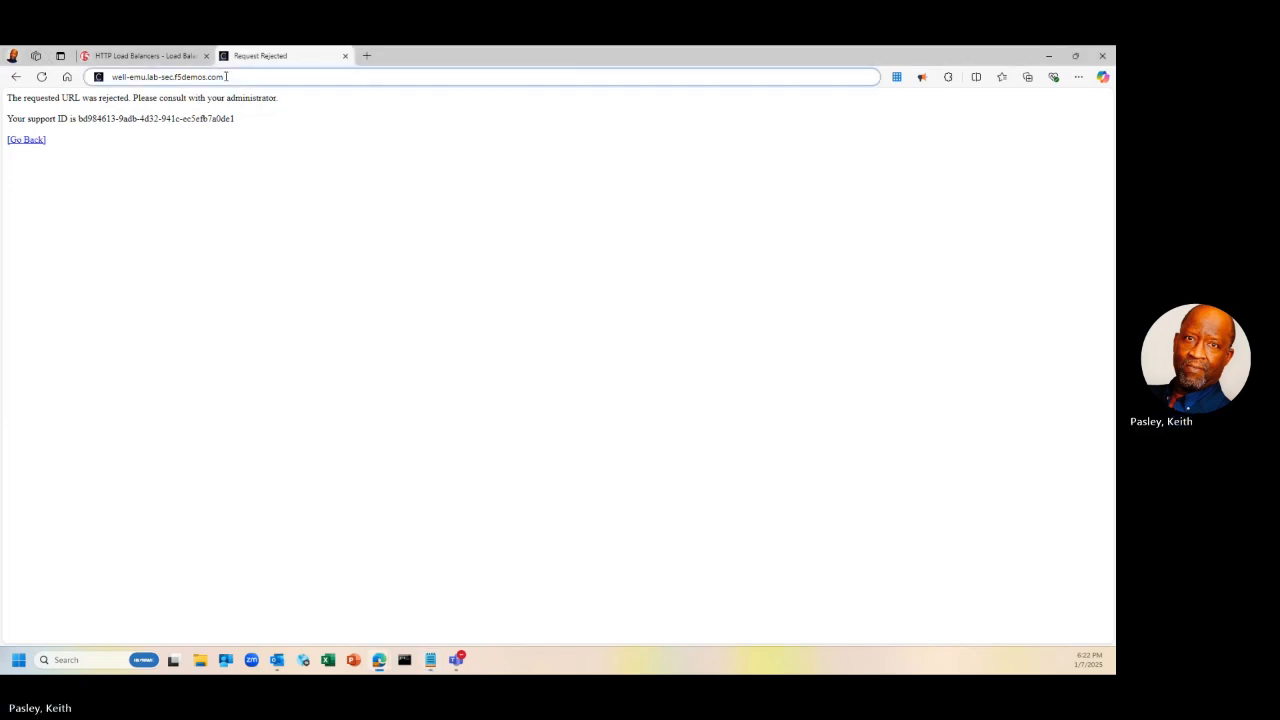
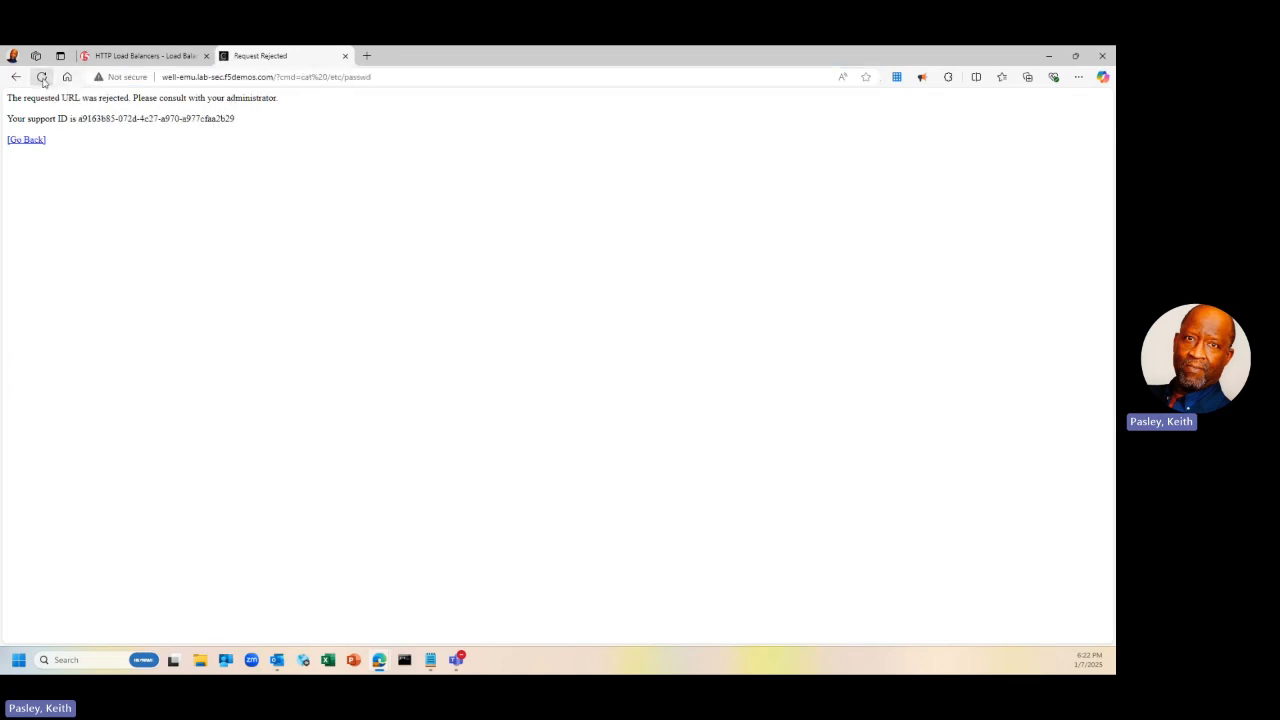
Resend the blocked /?cmd=cat%20/etc/passwd request three times for fresh support IDs, then start editing the address
left_click(42, 78)
left_click(42, 77)
left_click(42, 78)
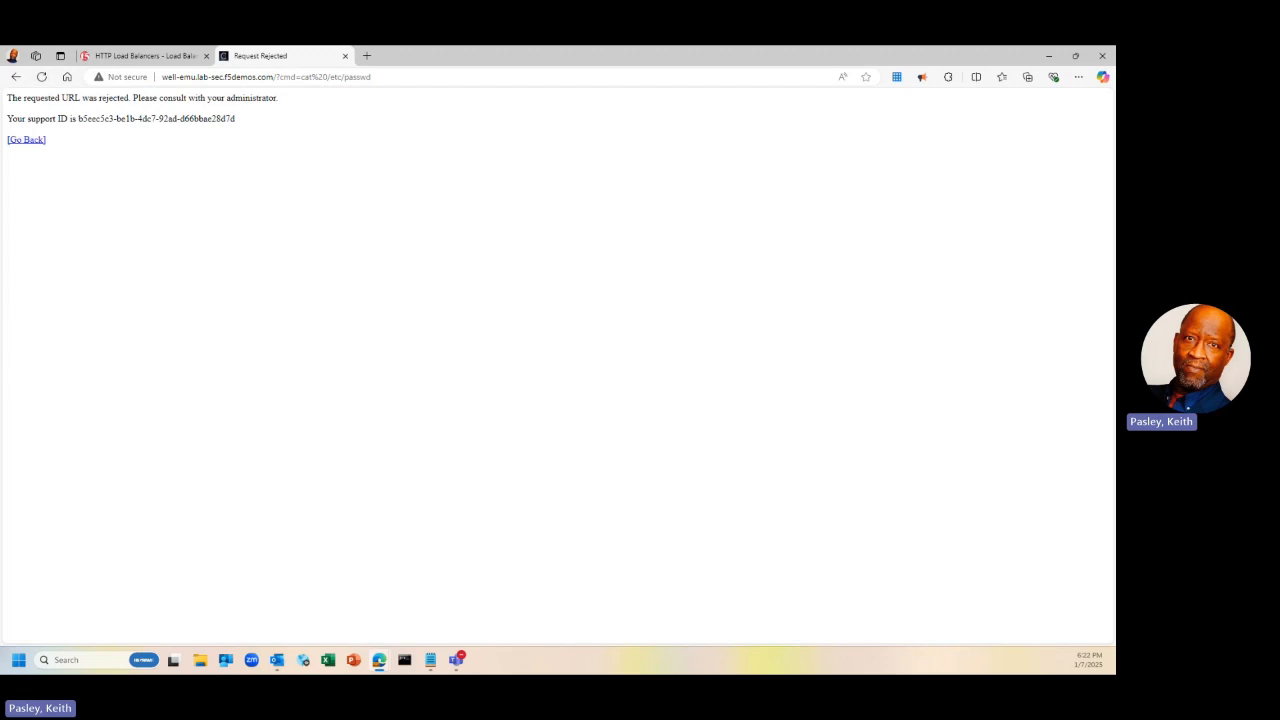
key("alt+Tab")
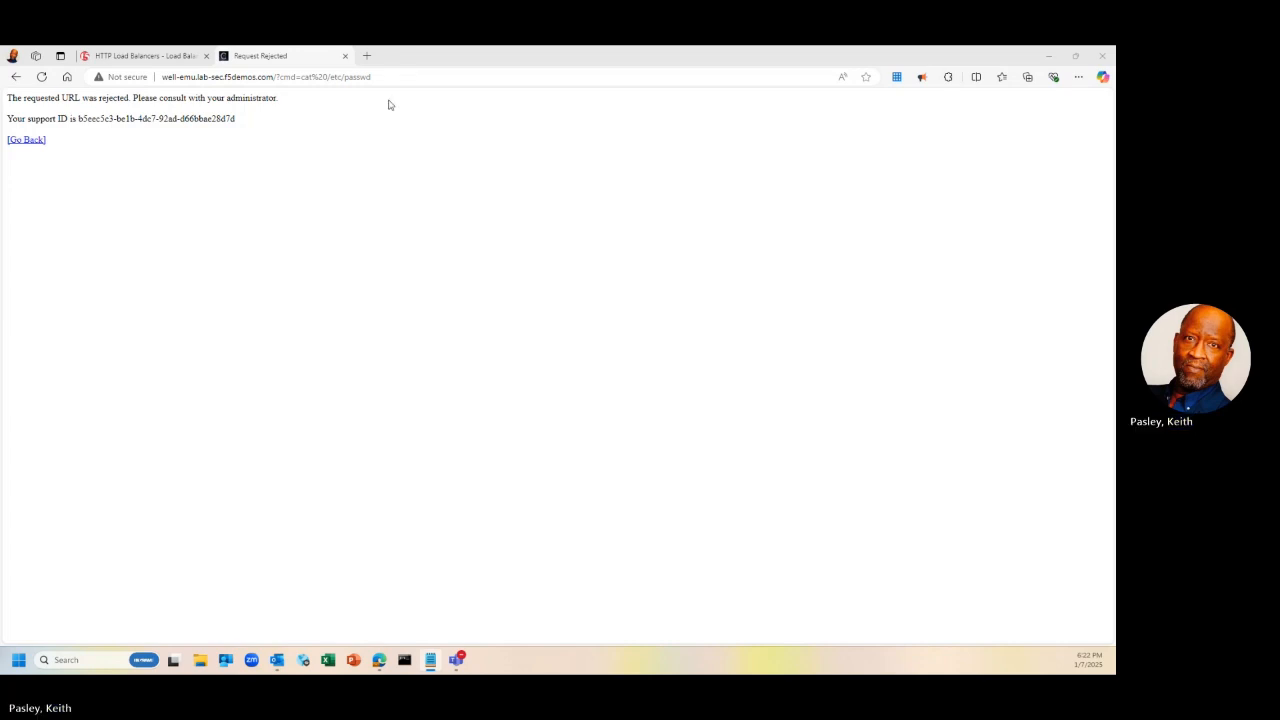
left_click(273, 78)
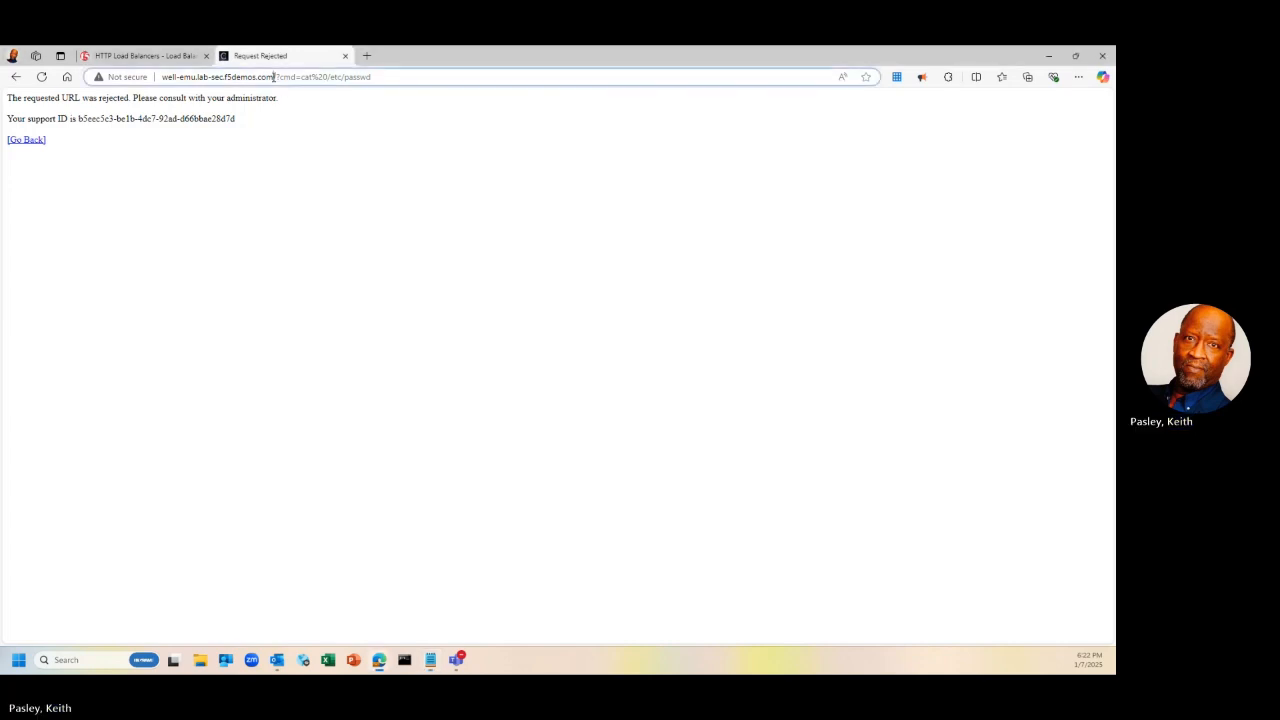
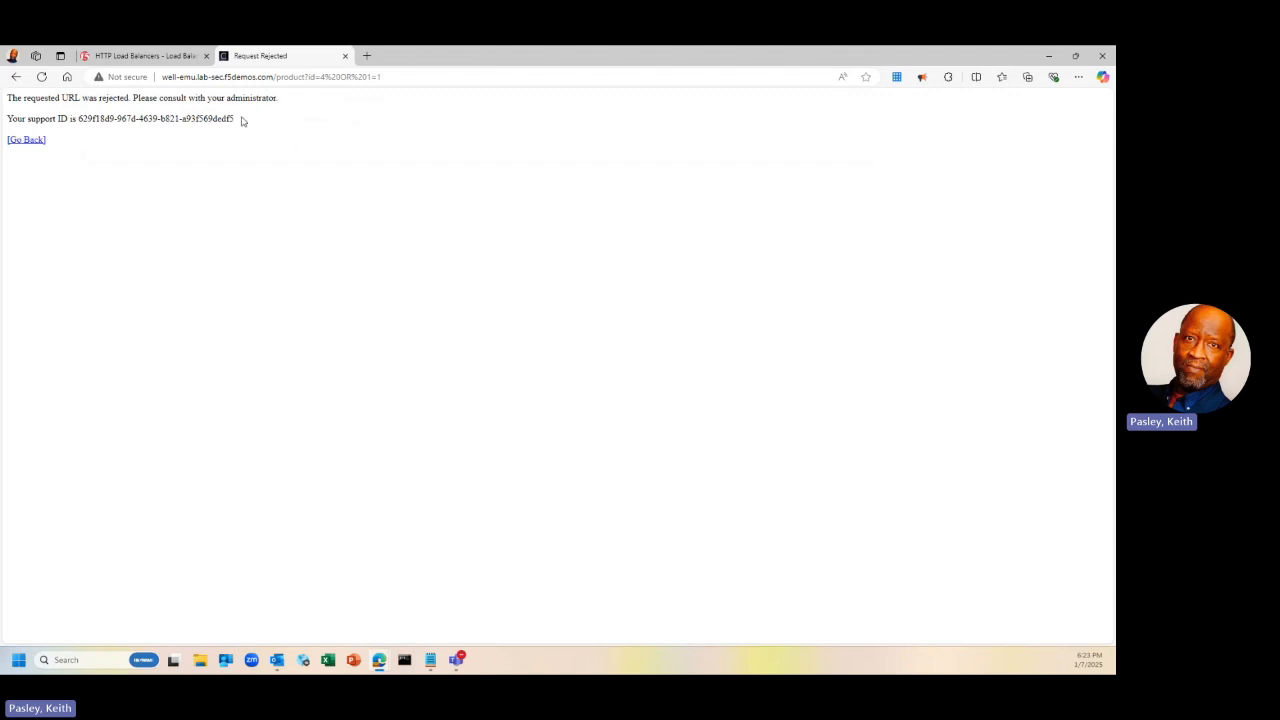
Reload the Request Rejected page three times to generate new support IDs
left_click(42, 77)
left_click(42, 77)
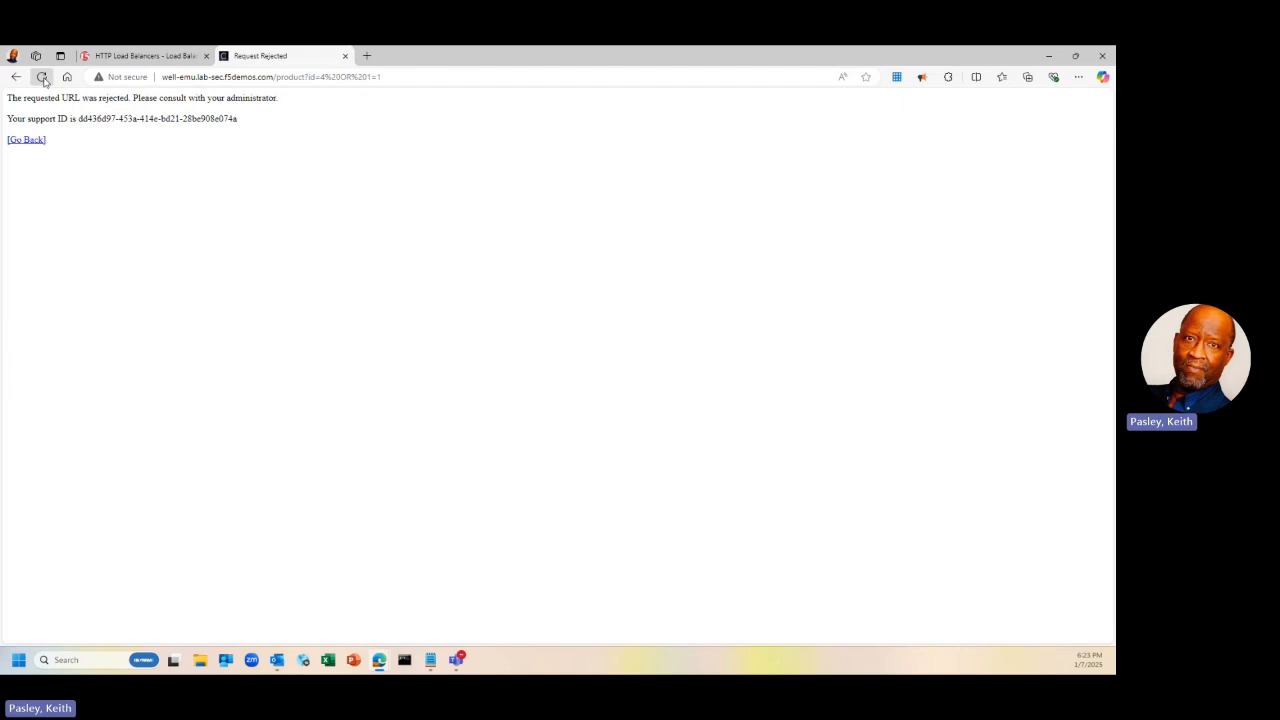
left_click(42, 77)
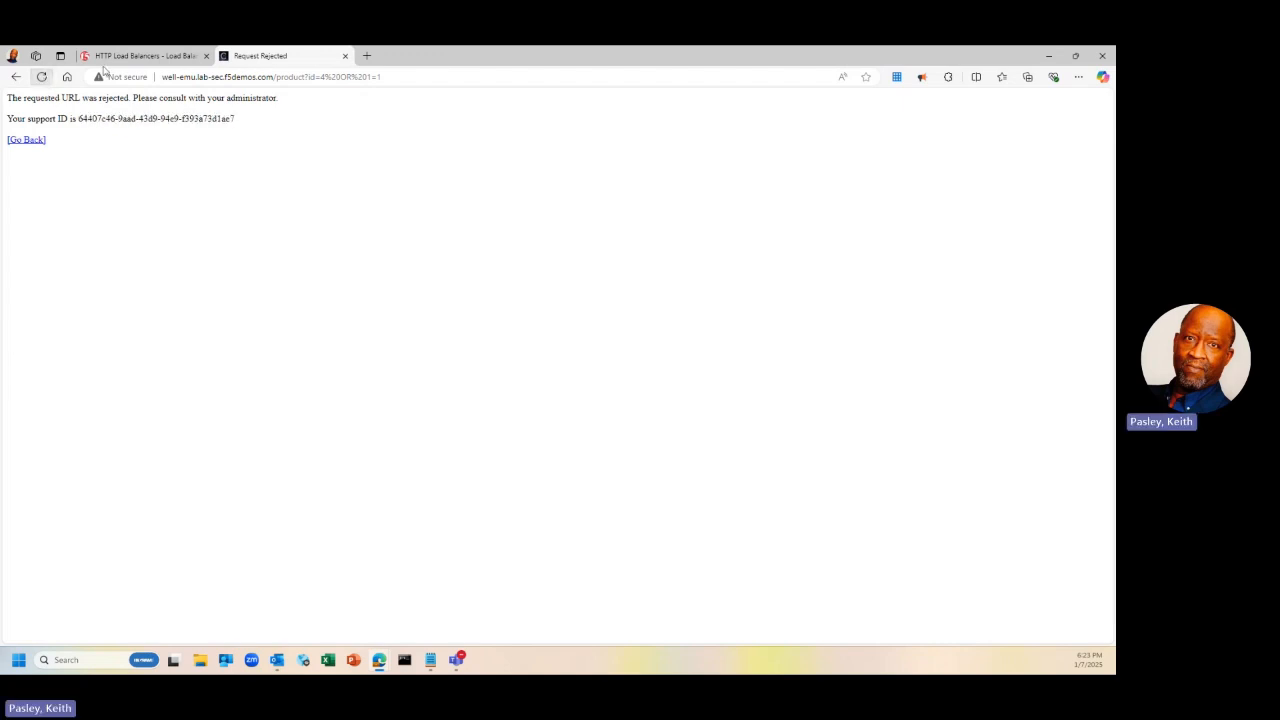
Open the well-emu Overview > Performance dashboard and scroll down to its Load Balancers table
left_click(127, 57)
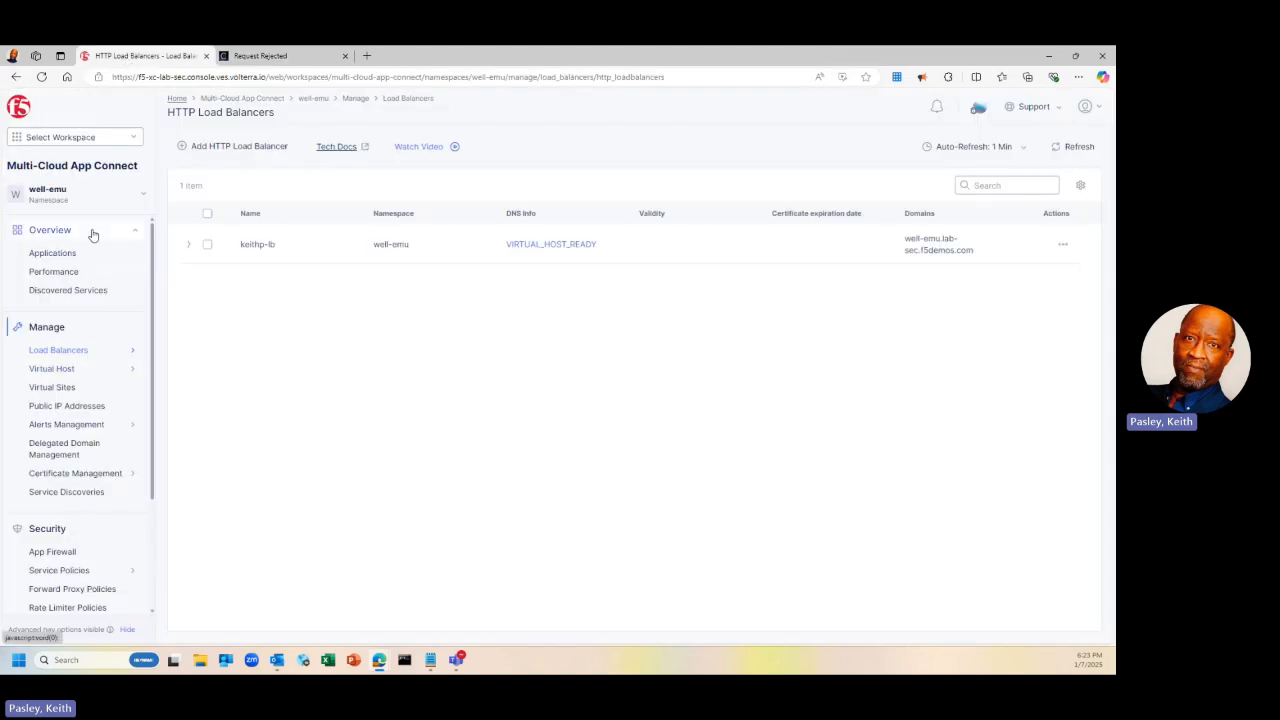
left_click(59, 233)
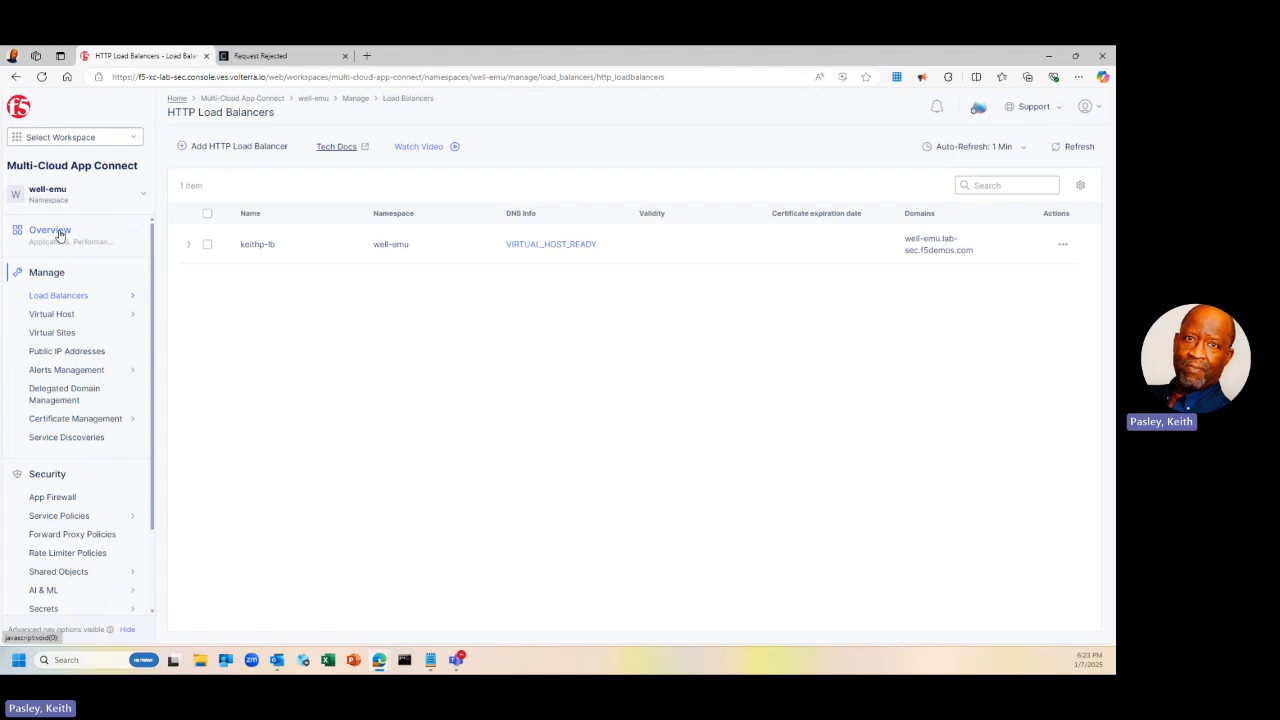
left_click(59, 244)
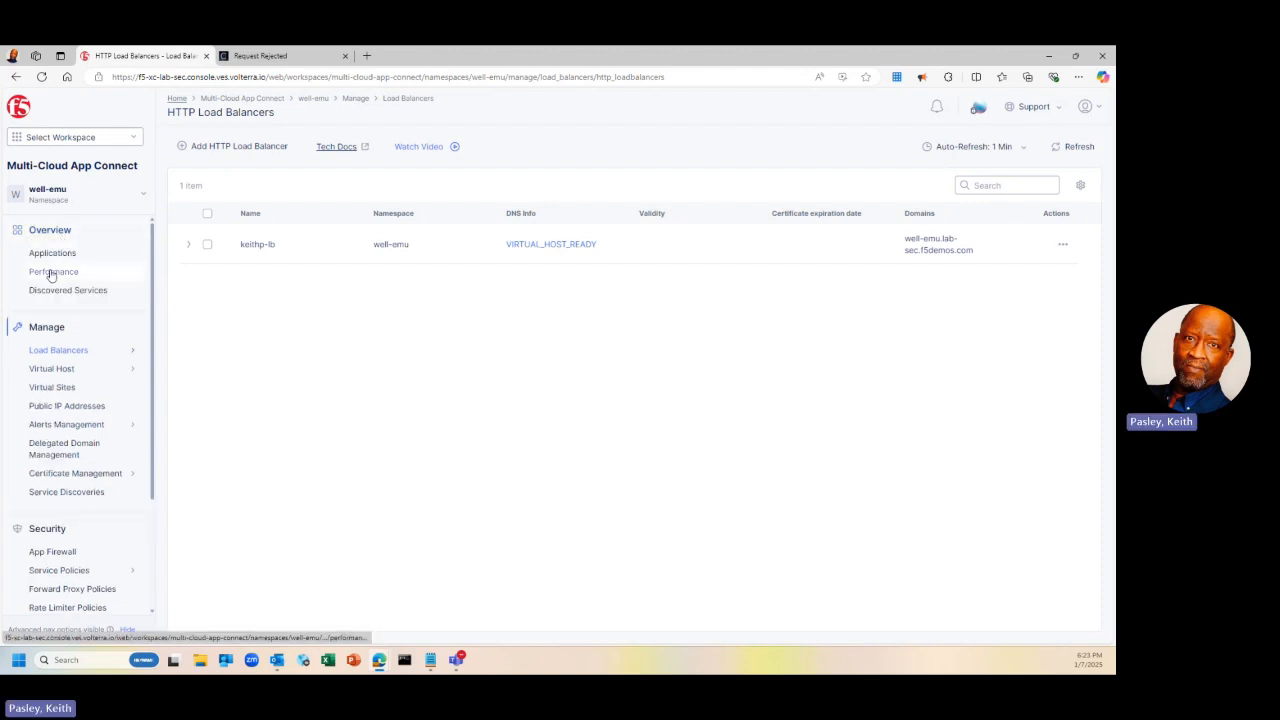
left_click(51, 273)
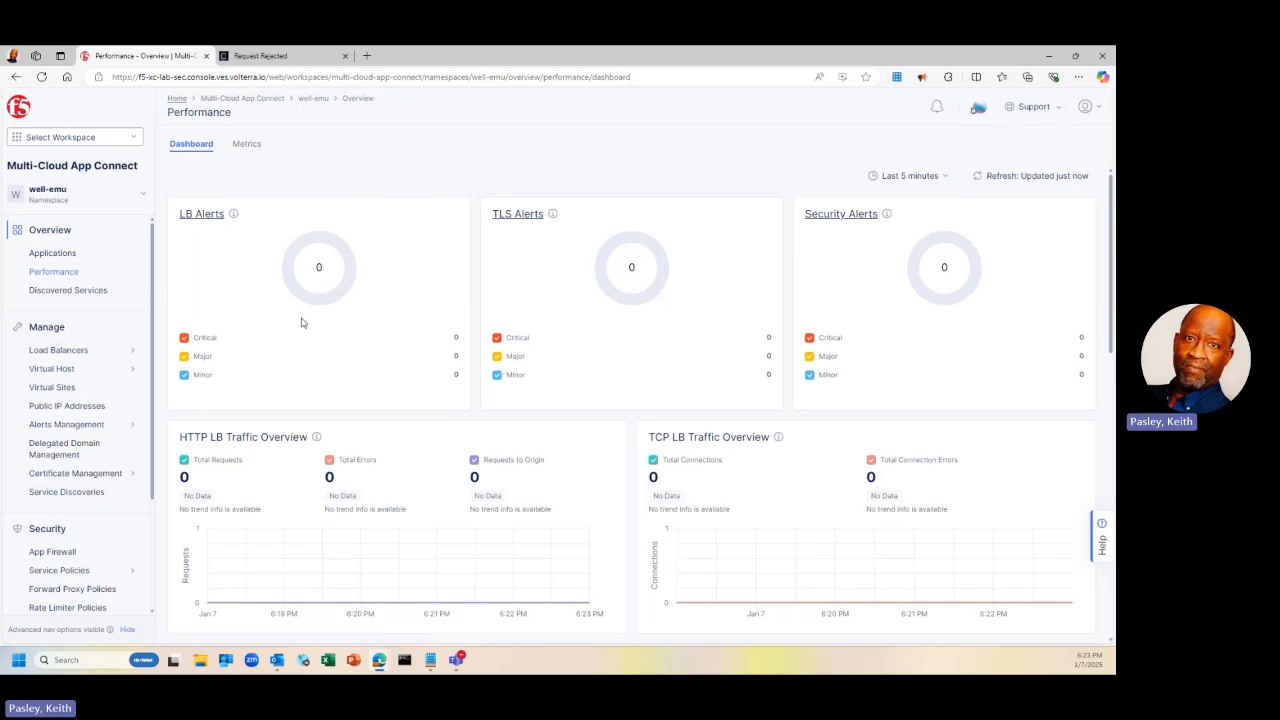
scroll(301, 322, "down", 3)
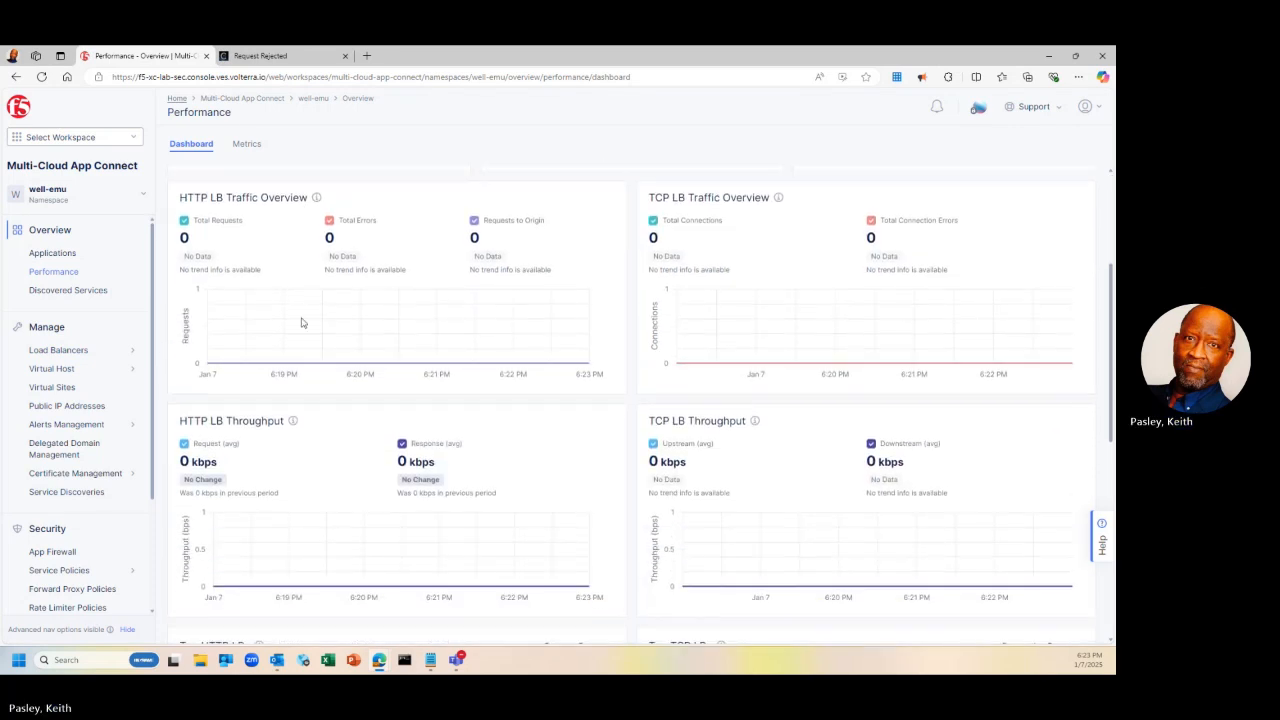
scroll(301, 322, "up", 2)
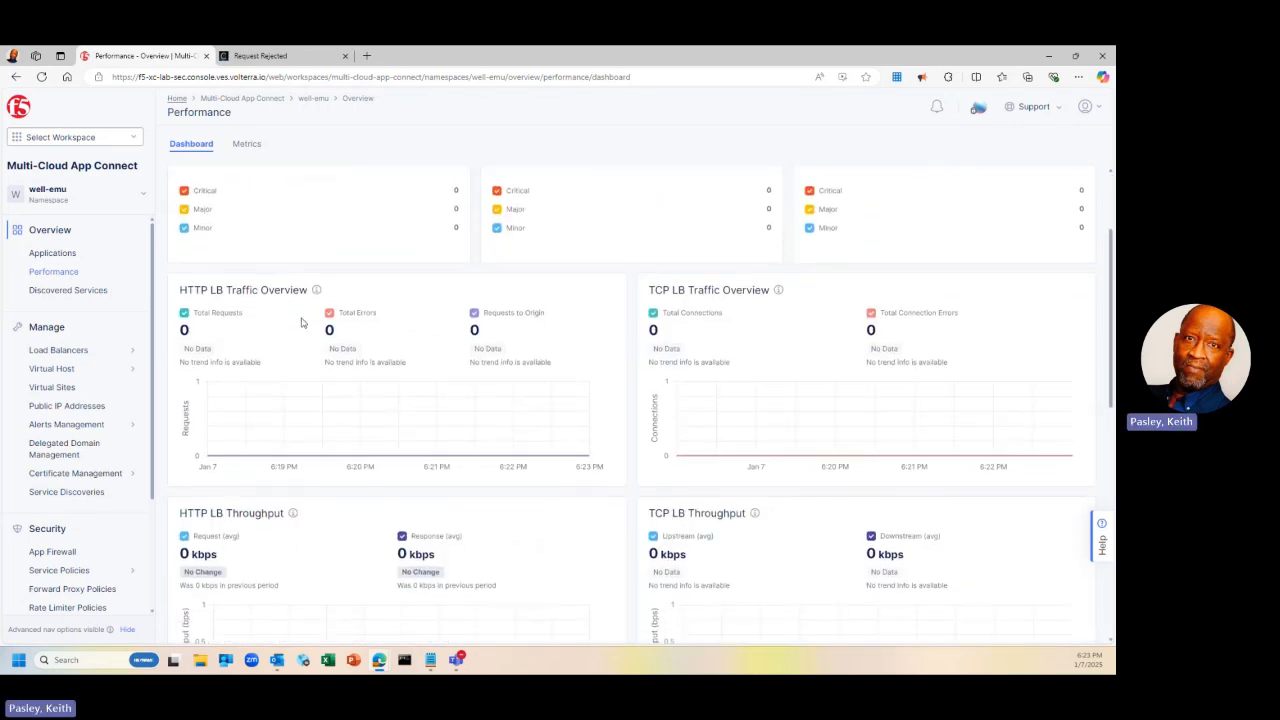
scroll(301, 322, "down", 2)
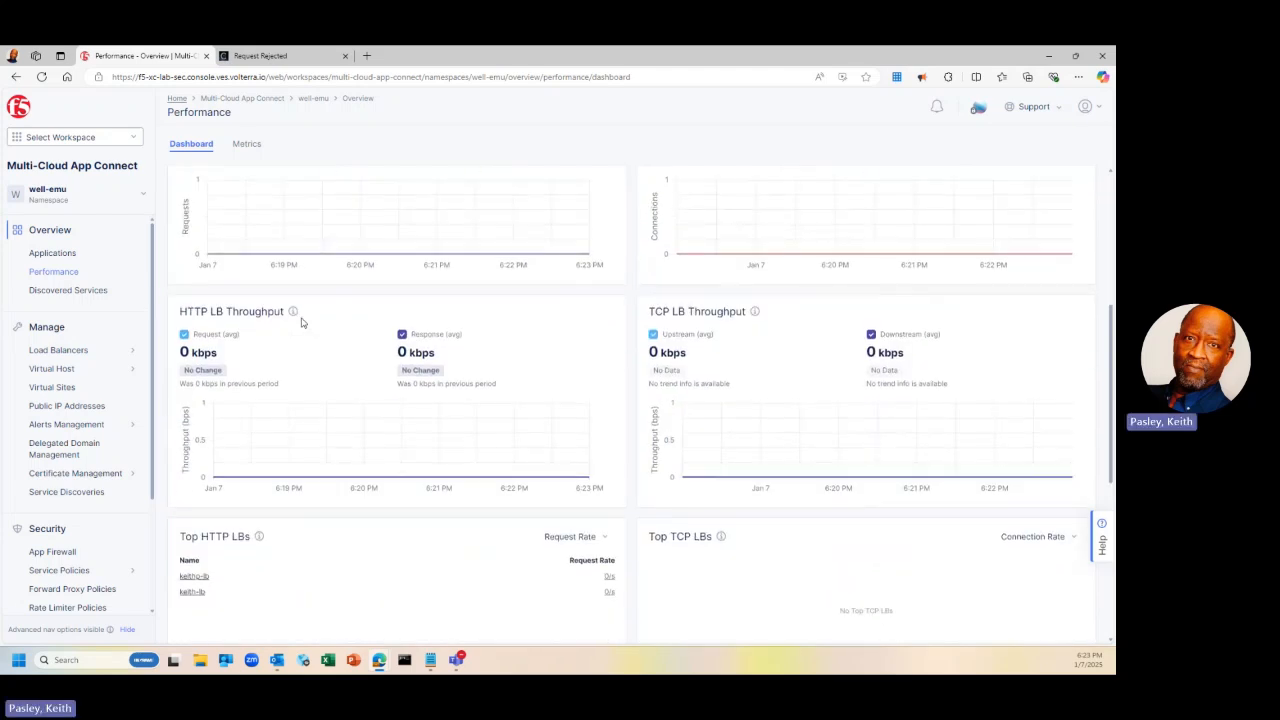
scroll(301, 322, "down", 1)
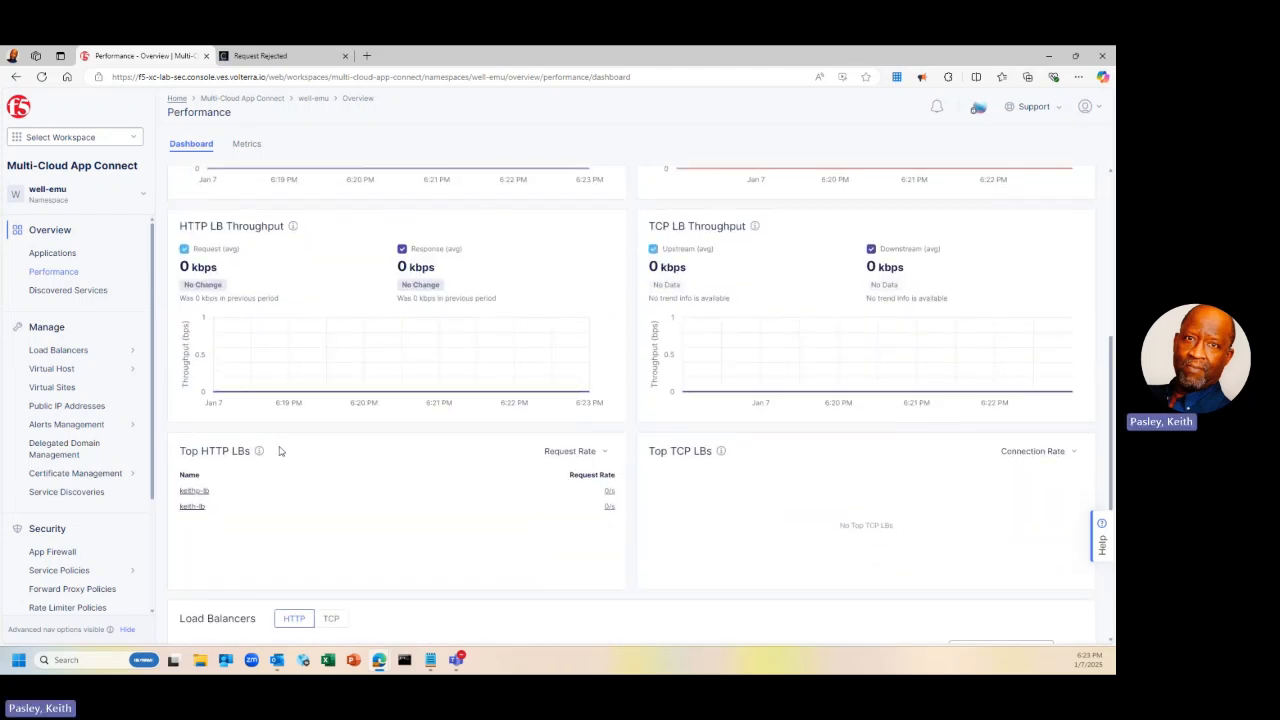
scroll(280, 451, "down", 3)
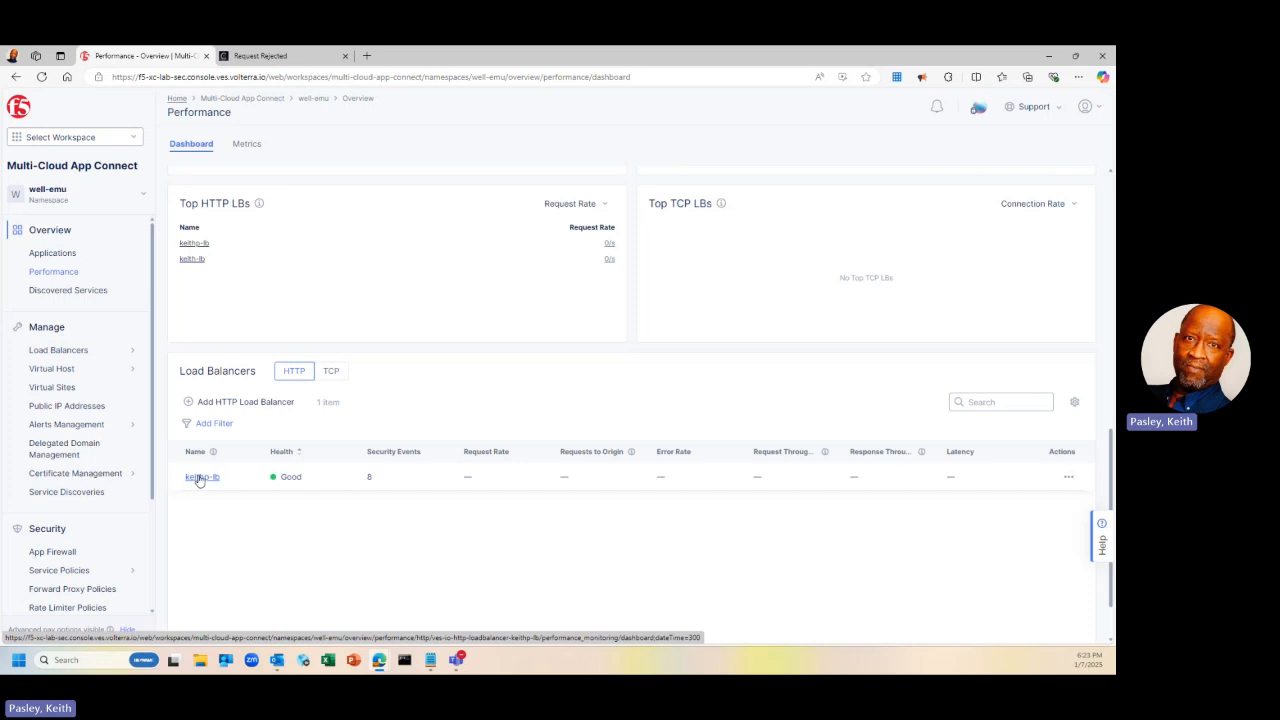
Open keithp-lb's dashboard and review its 100/100 health and 26 healthy origin servers
left_click(199, 478)
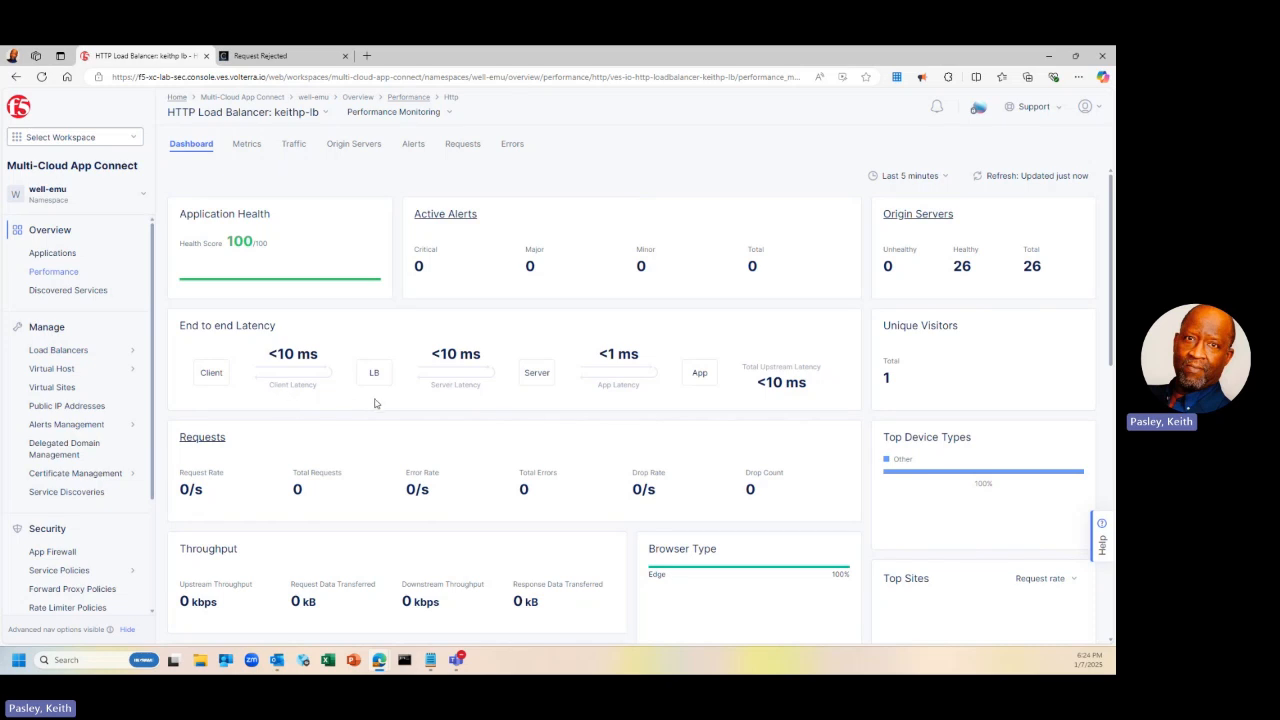
scroll(345, 472, "down", 3)
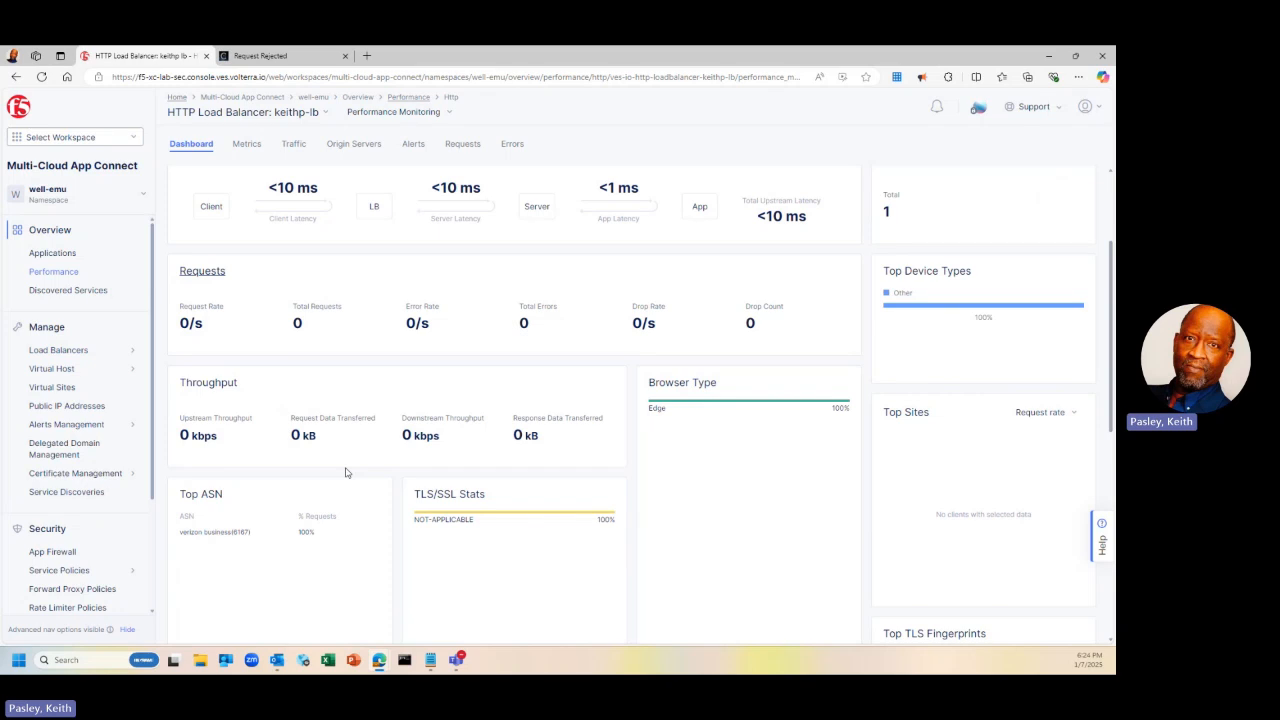
scroll(345, 472, "down", 5)
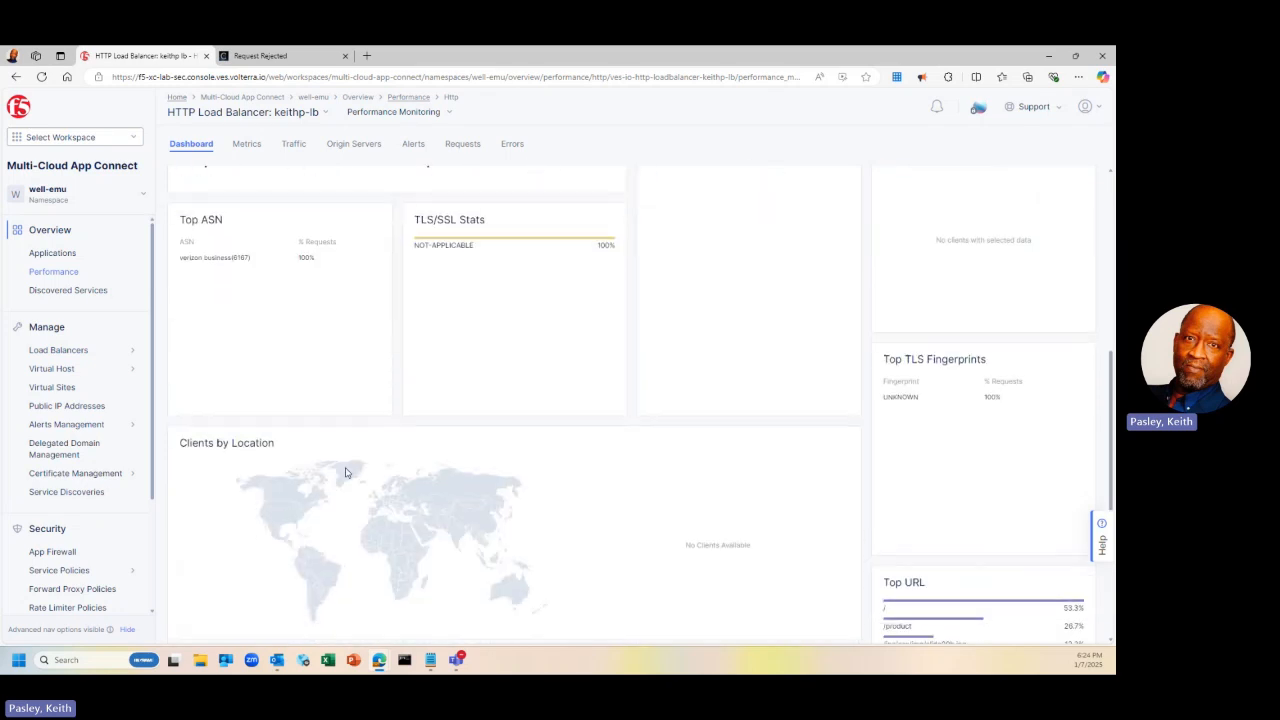
scroll(345, 472, "down", 3)
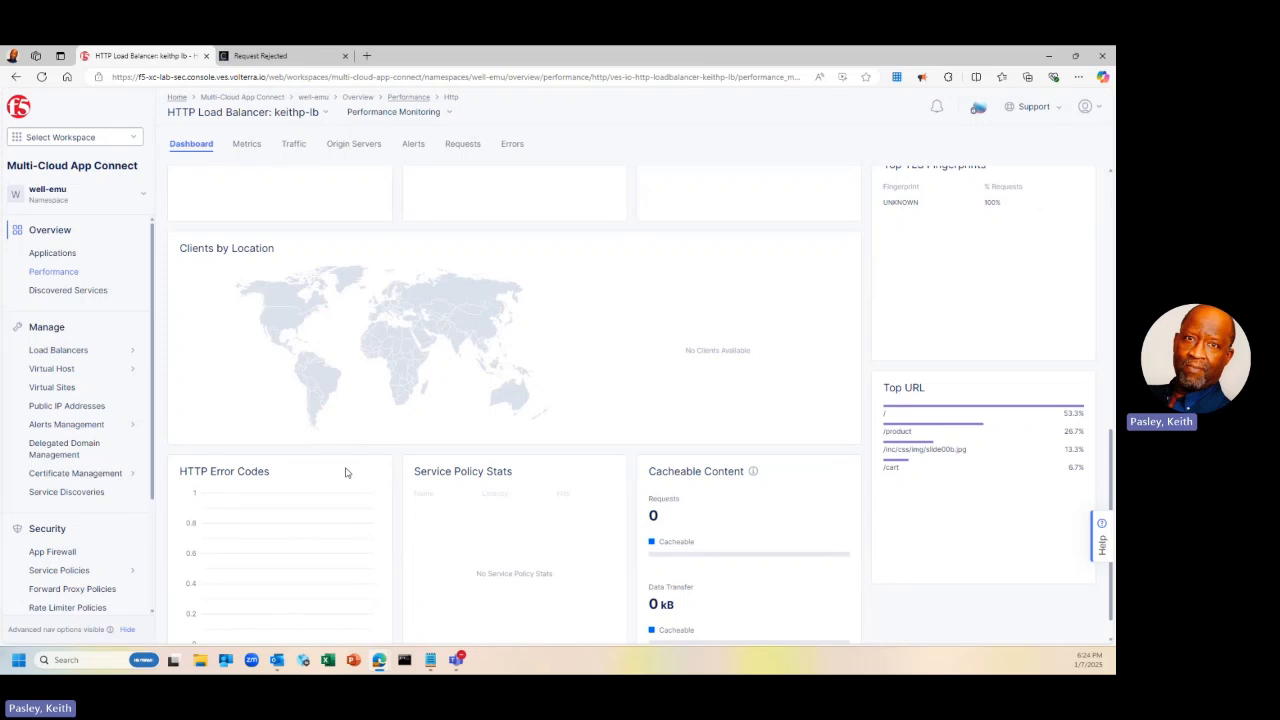
scroll(345, 472, "down", 1)
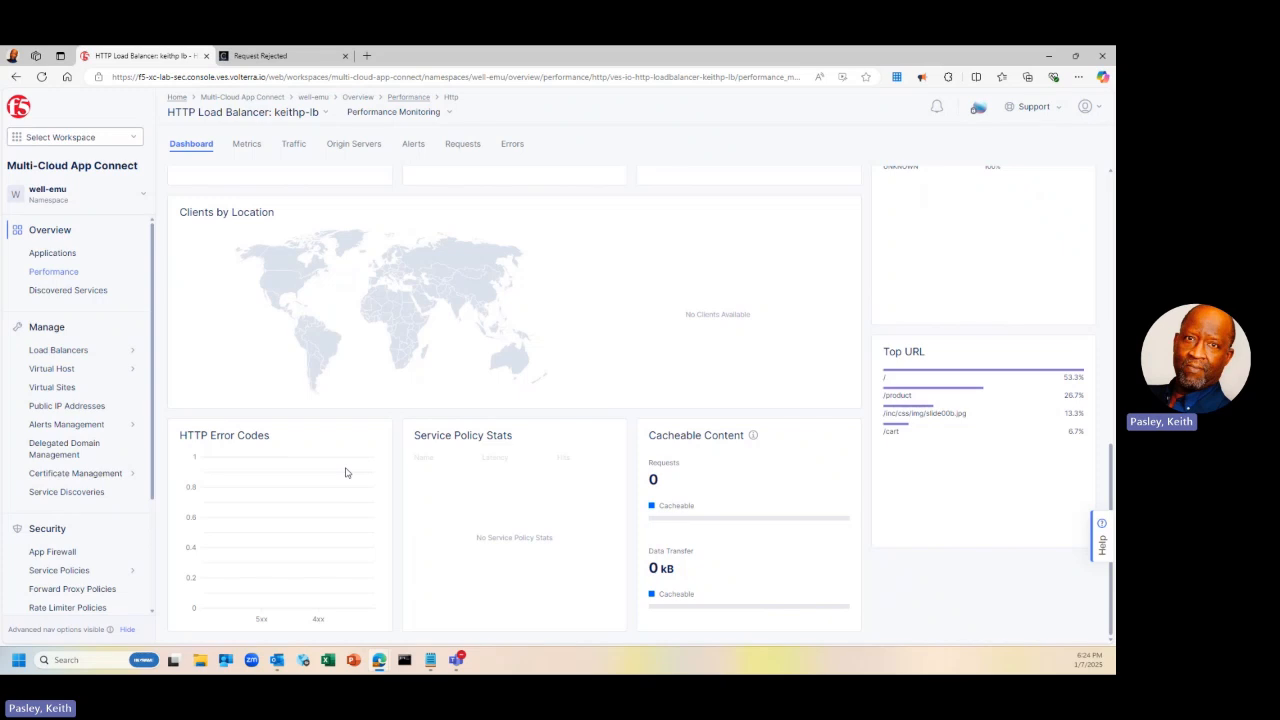
scroll(345, 472, "up", 7)
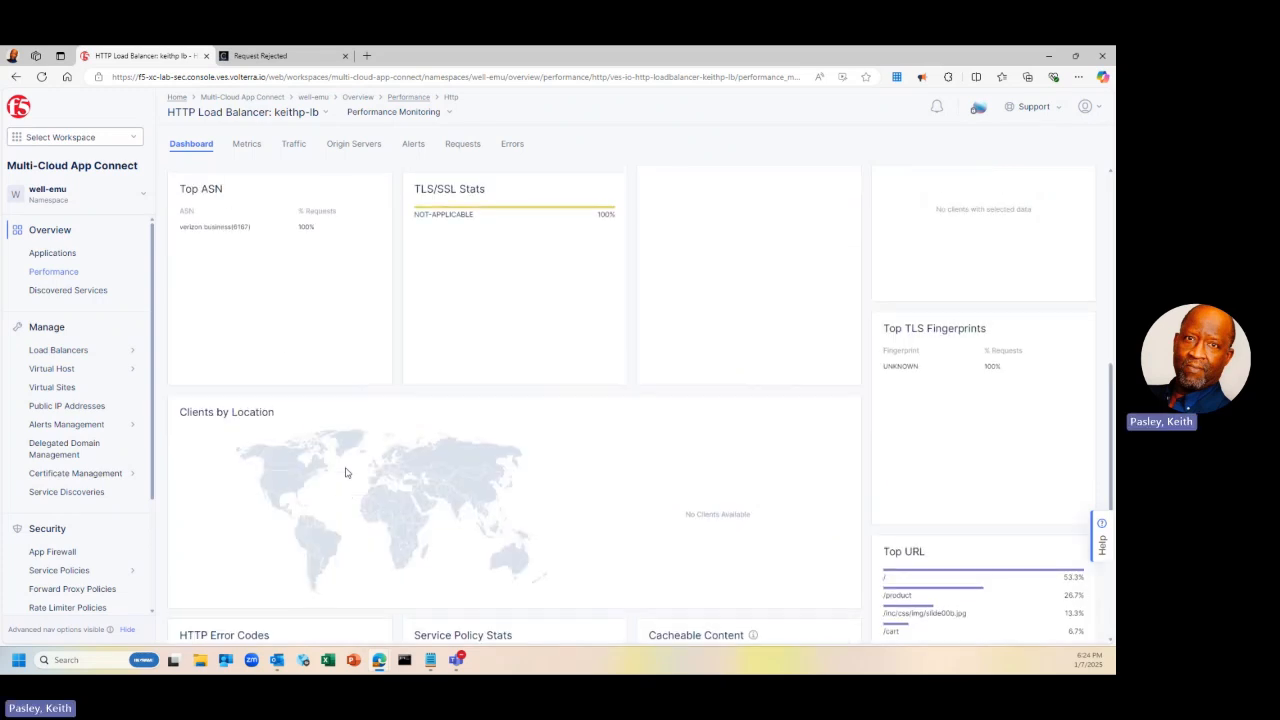
scroll(345, 472, "up", 4)
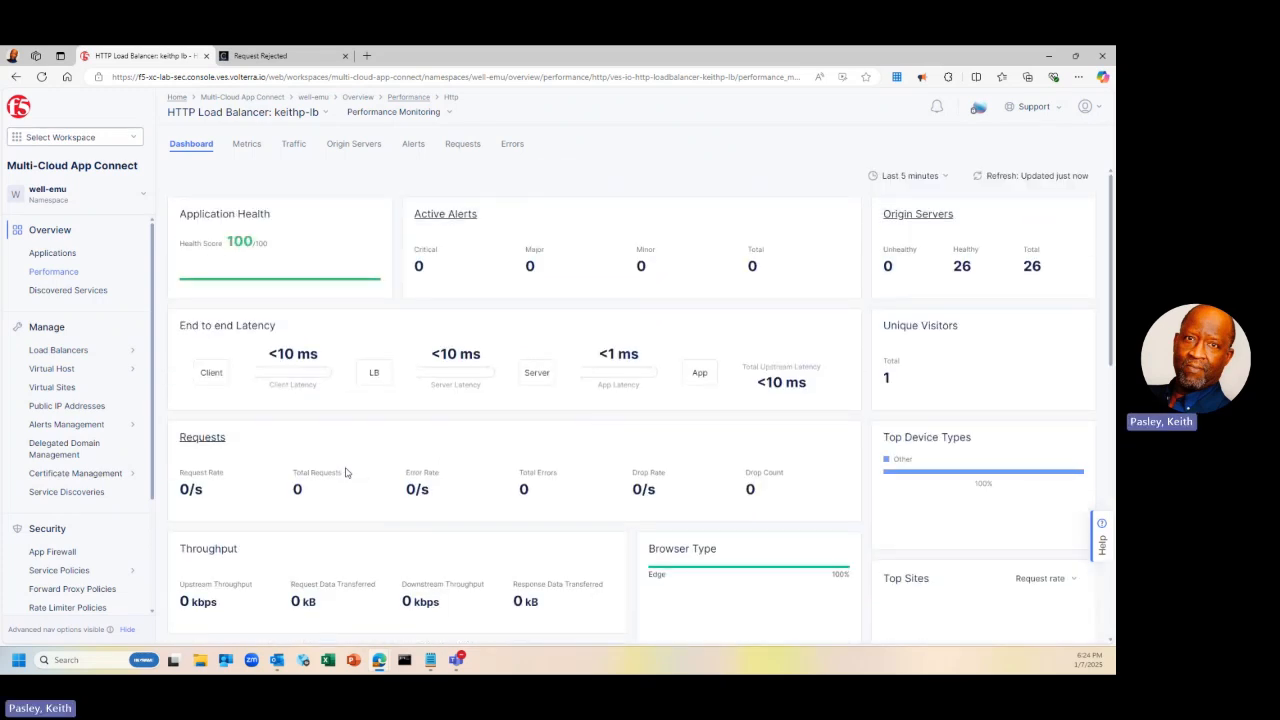
Show keithp-lb's Requests log for the Last 1 hour and refresh it
left_click(460, 147)
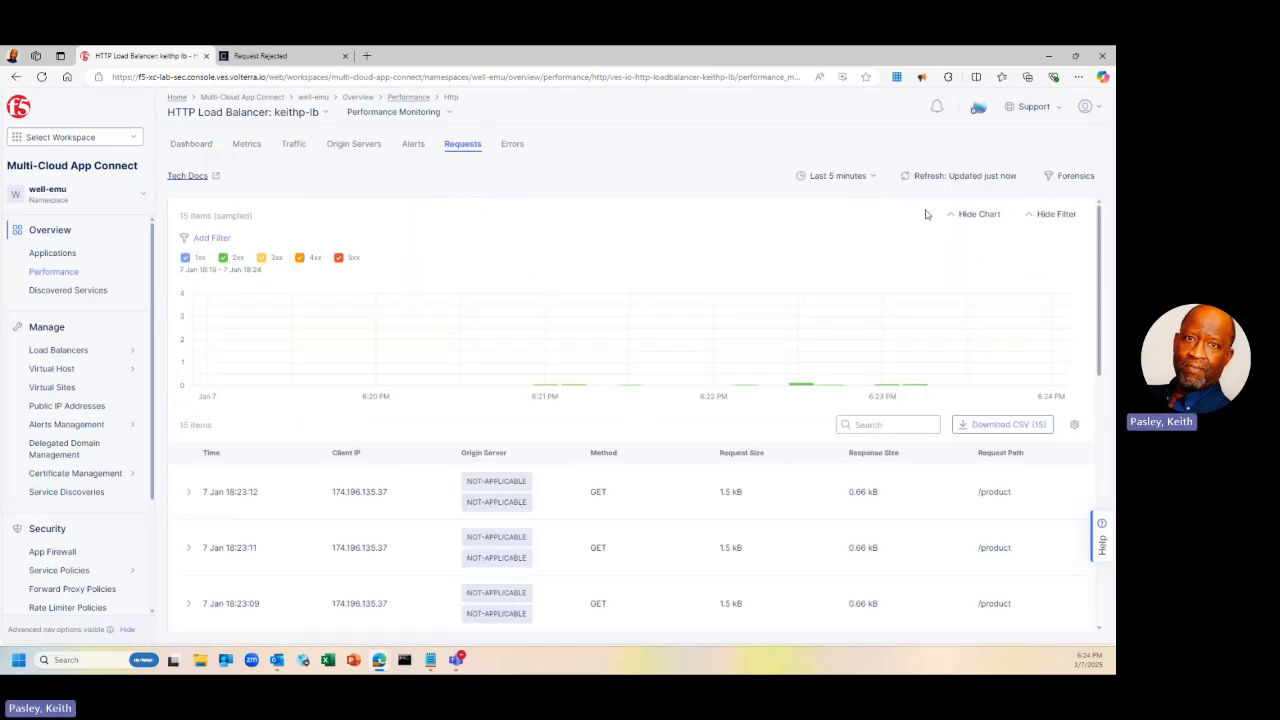
left_click(874, 178)
left_click(847, 228)
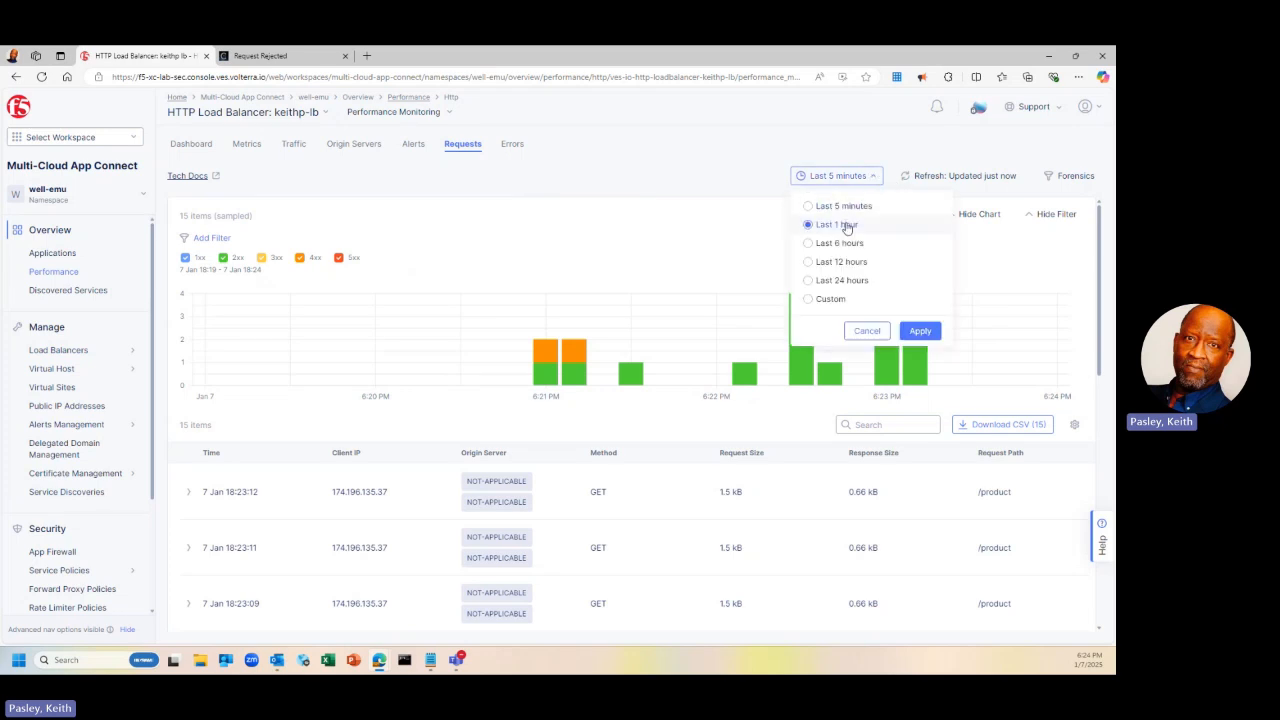
left_click(919, 330)
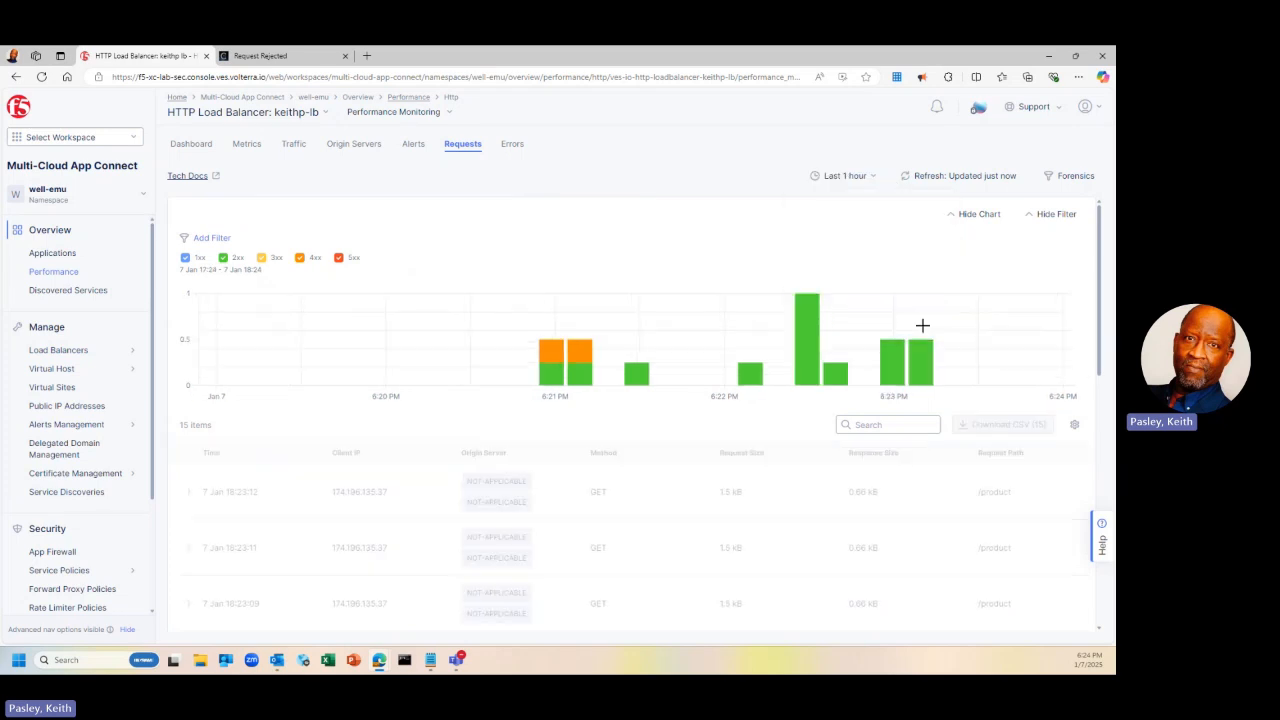
left_click(922, 180)
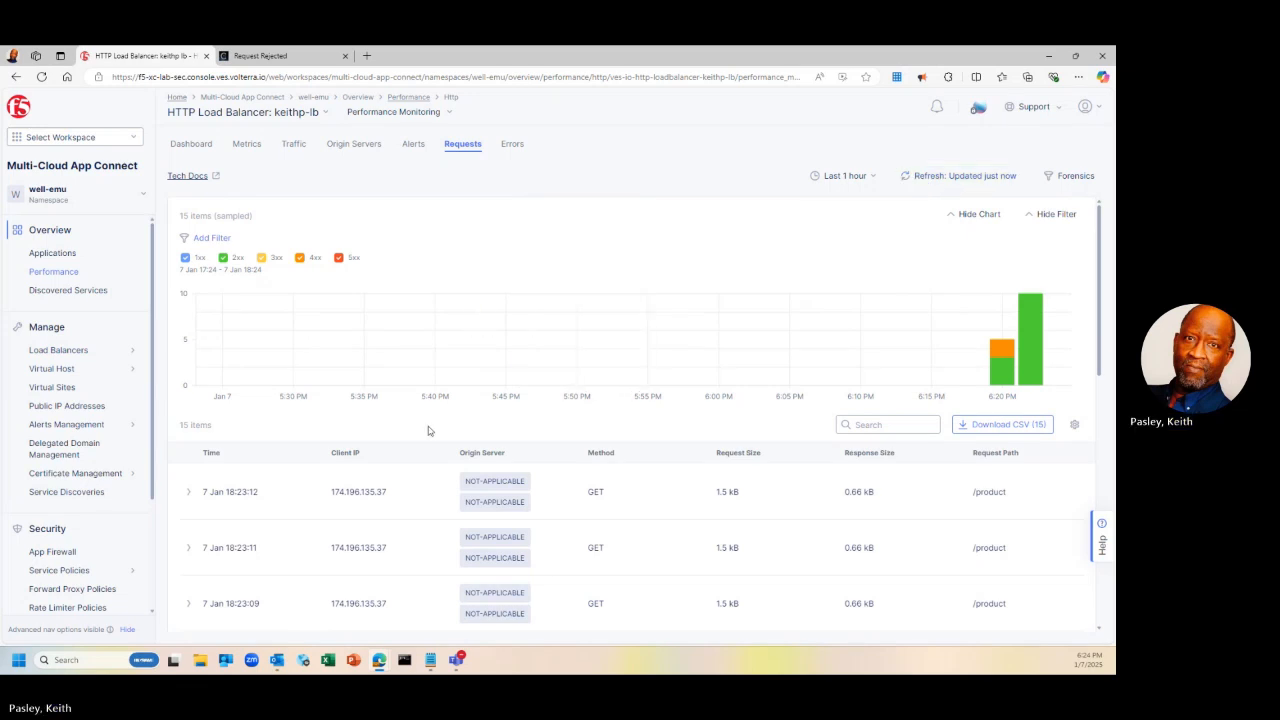
scroll(279, 450, "down", 1)
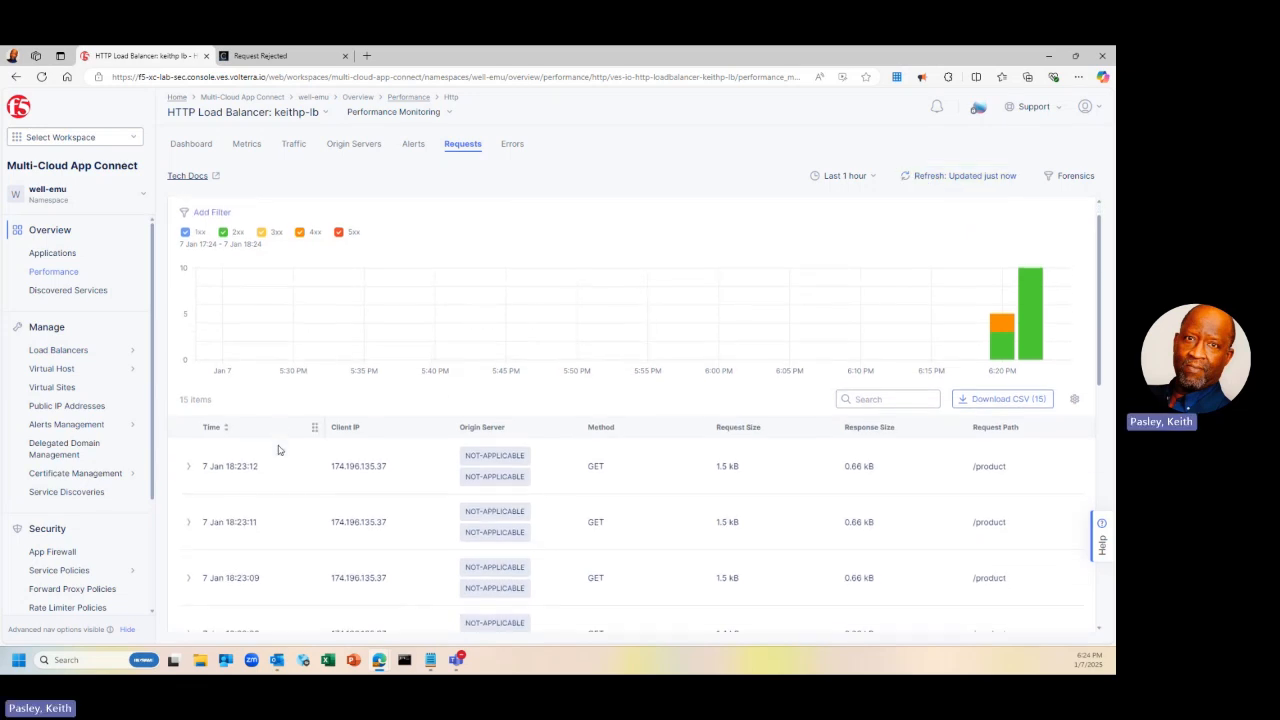
scroll(279, 450, "up", 1)
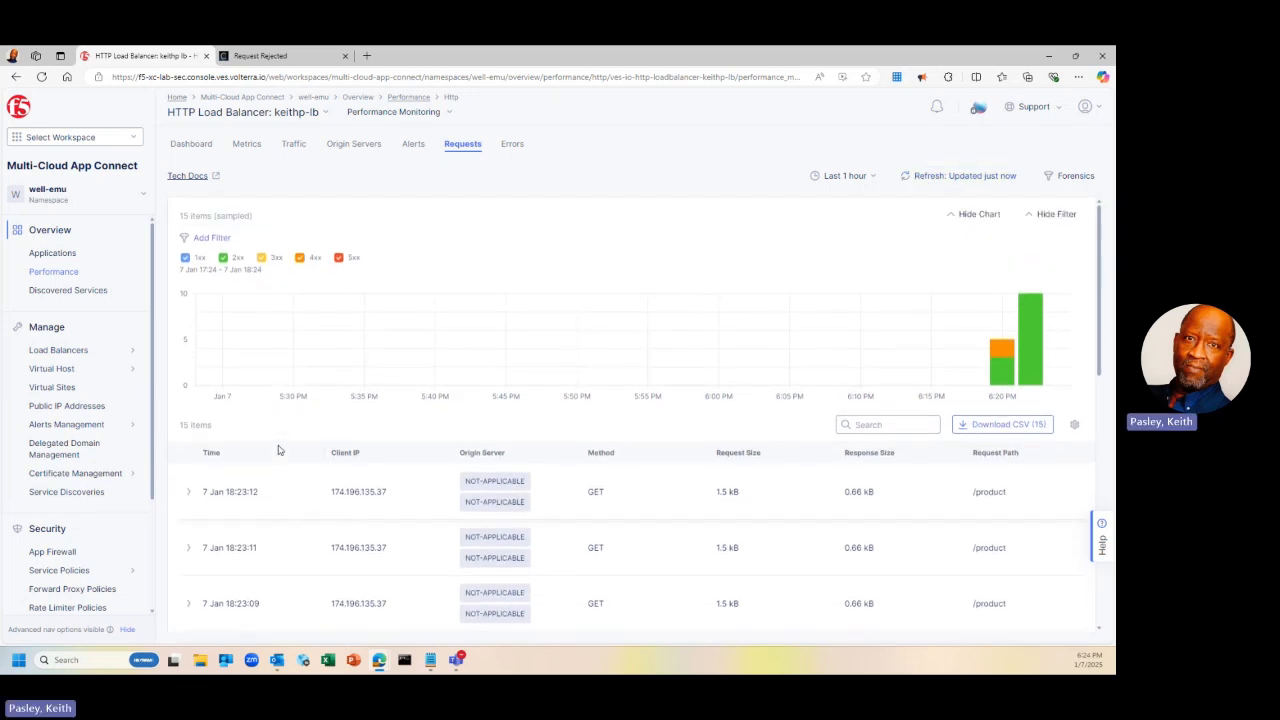
Start a request-log filter on req_id with the In operator
left_click(204, 240)
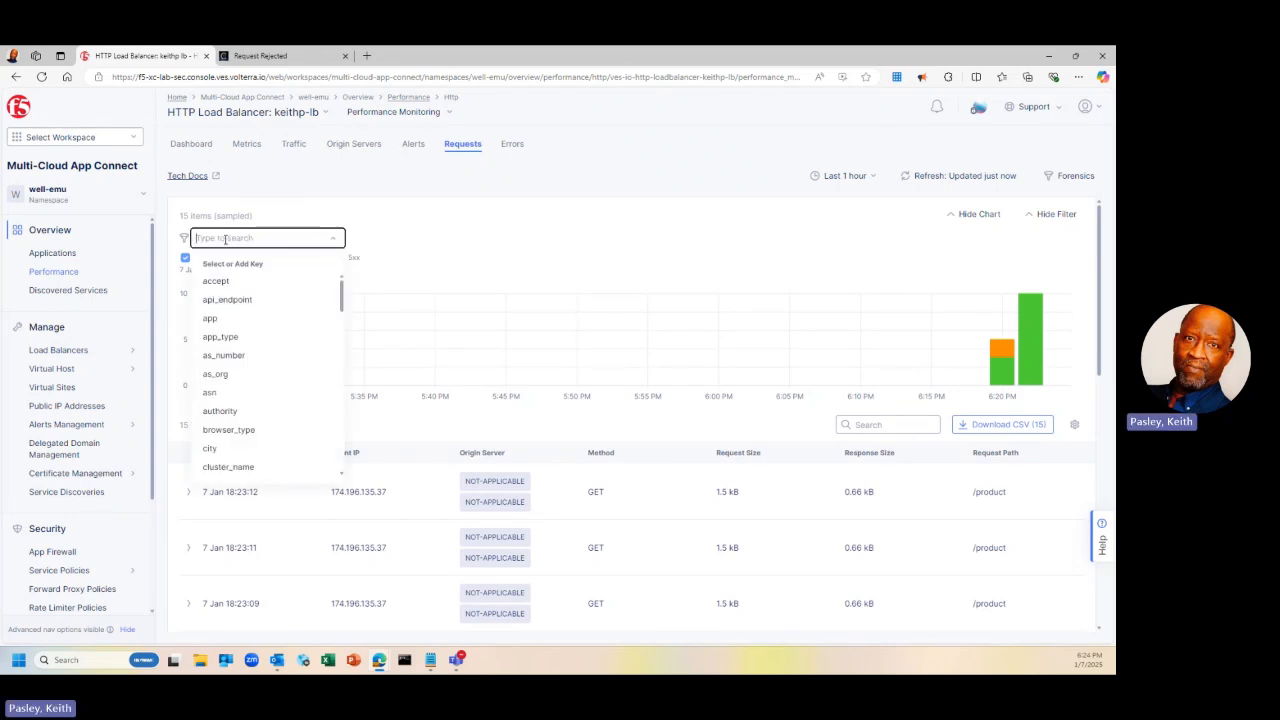
type("req")
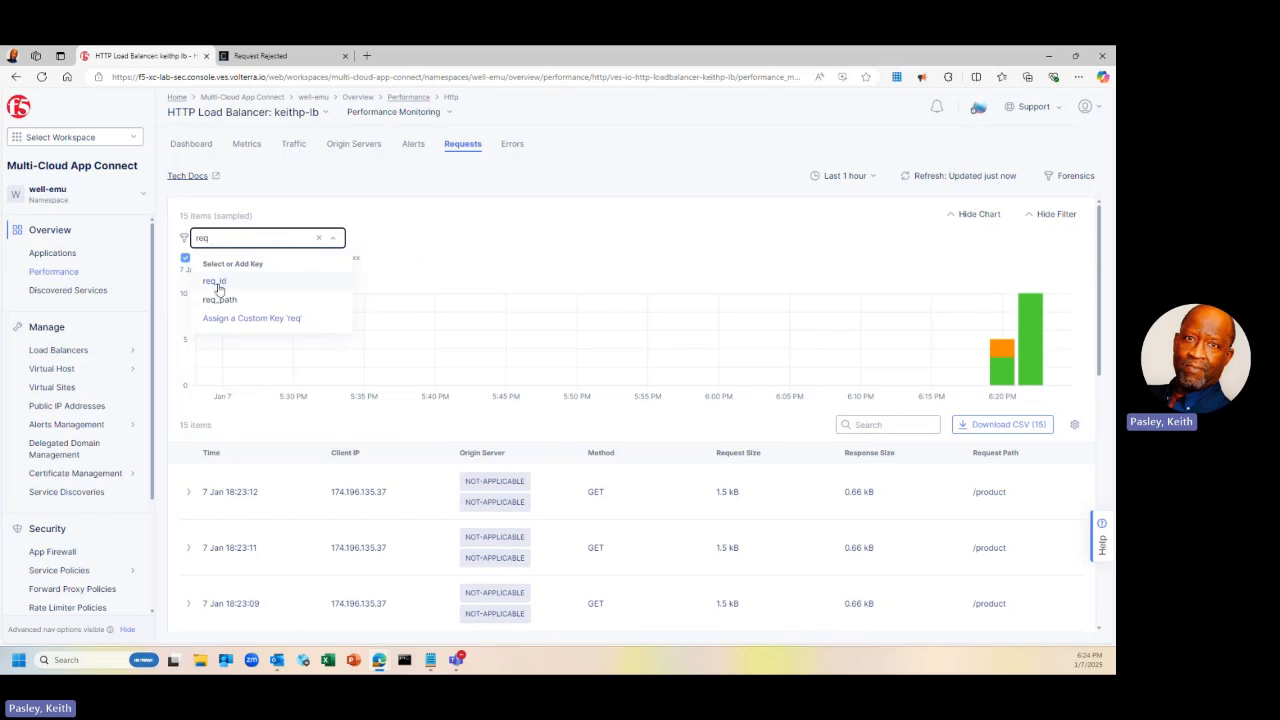
left_click(216, 284)
left_click(207, 285)
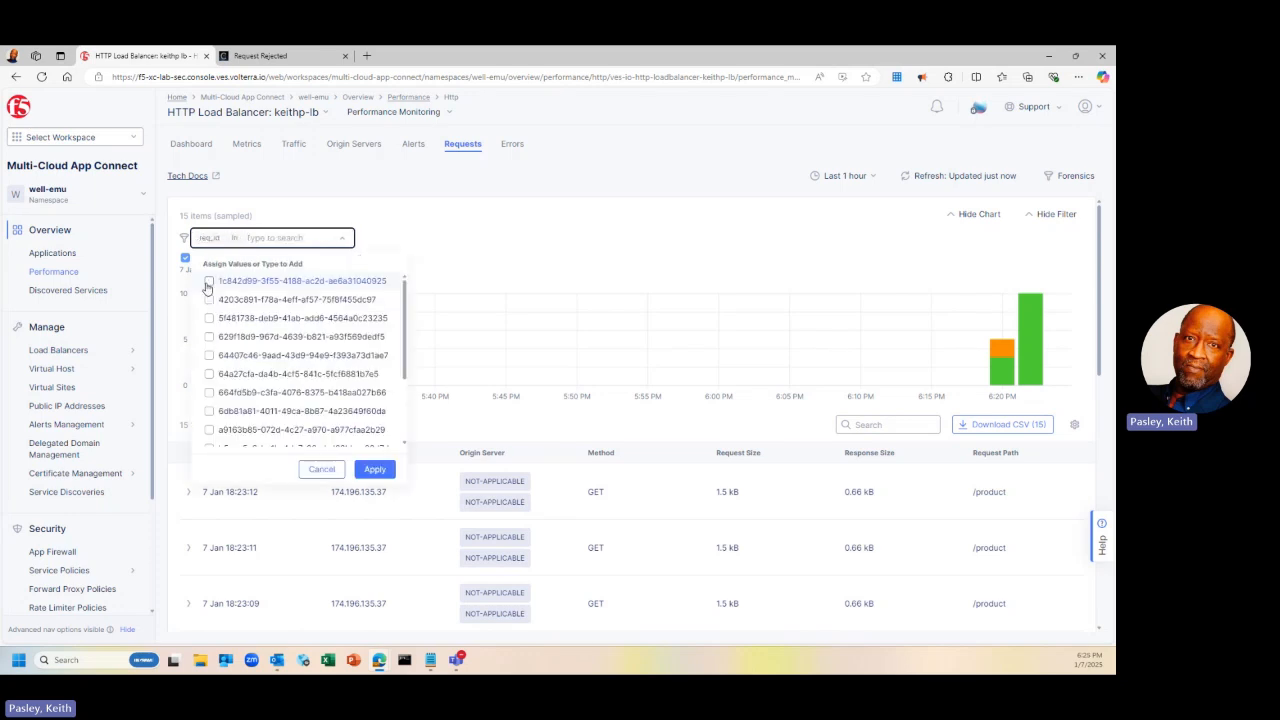
Check the rejection page's support ID, then filter to the matching req_id starting 1ae
left_click(300, 54)
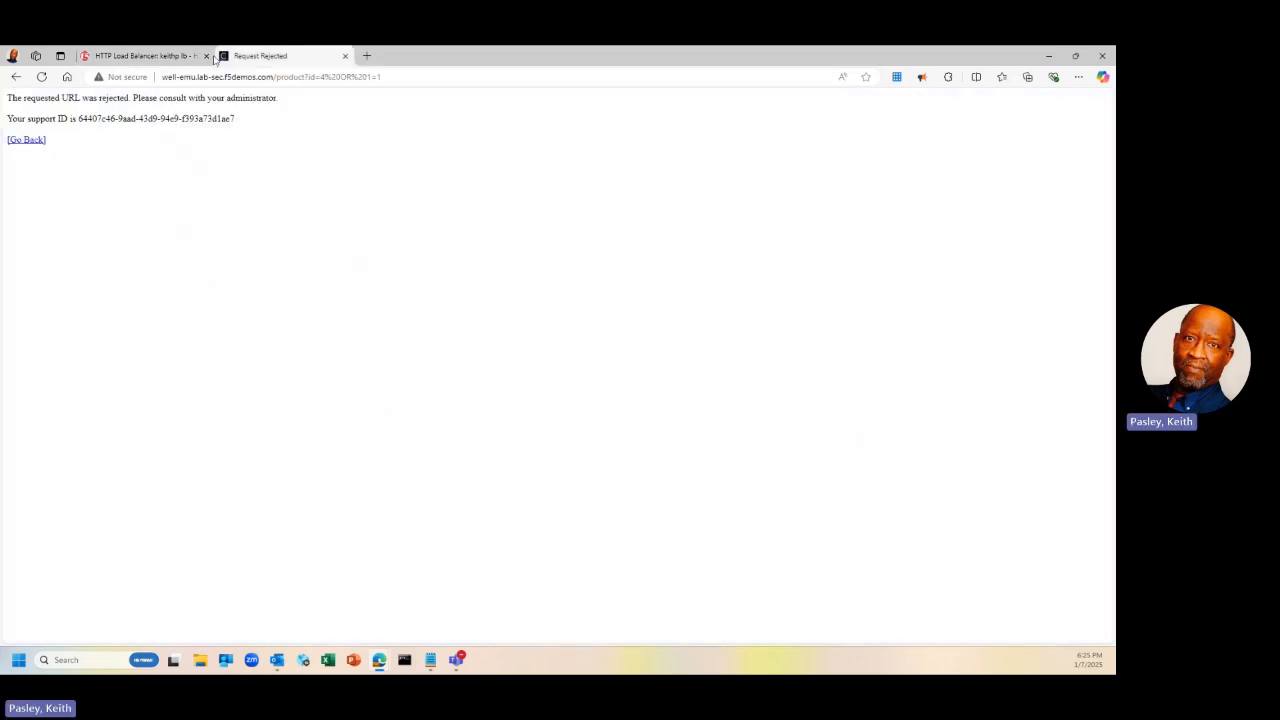
left_click(176, 55)
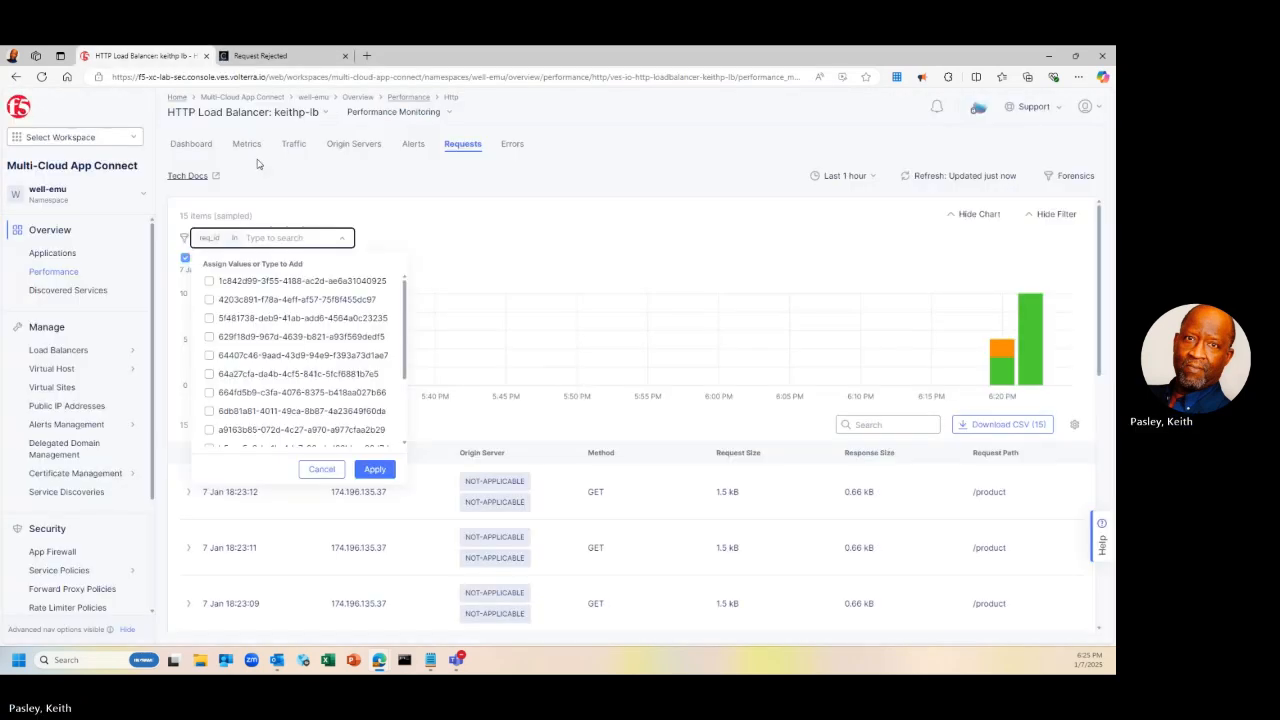
type("1ae")
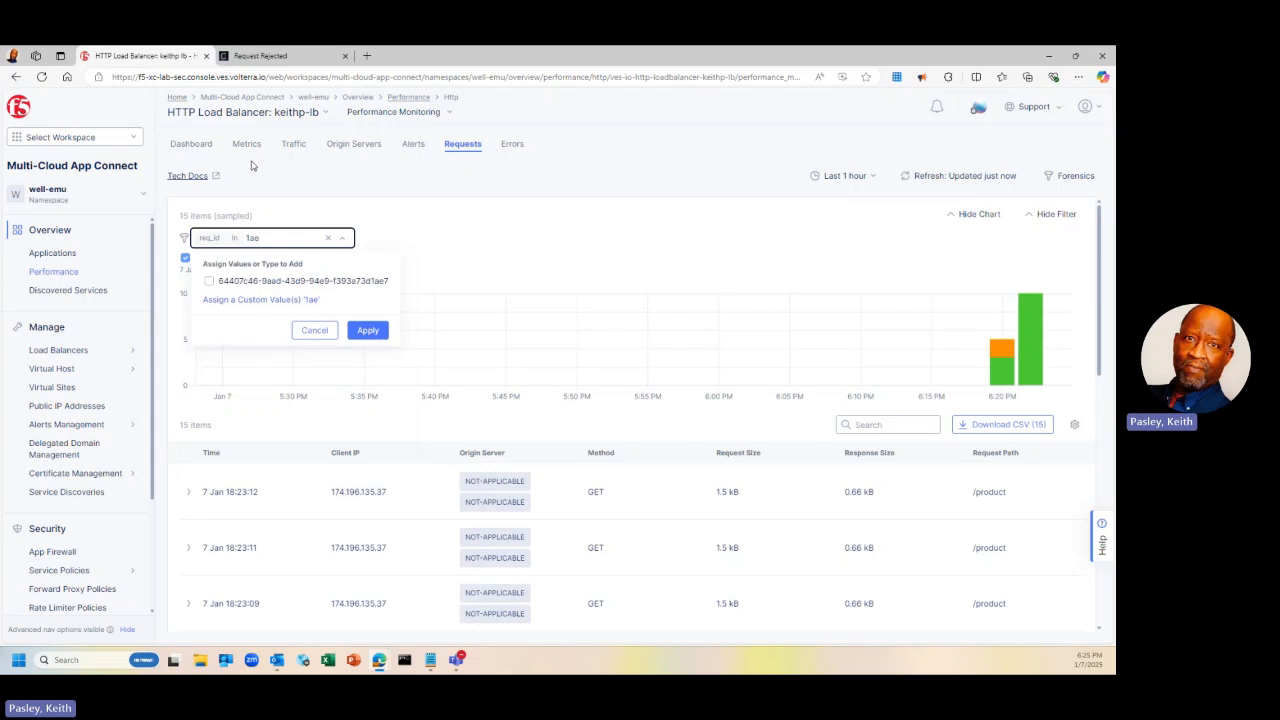
left_click(209, 281)
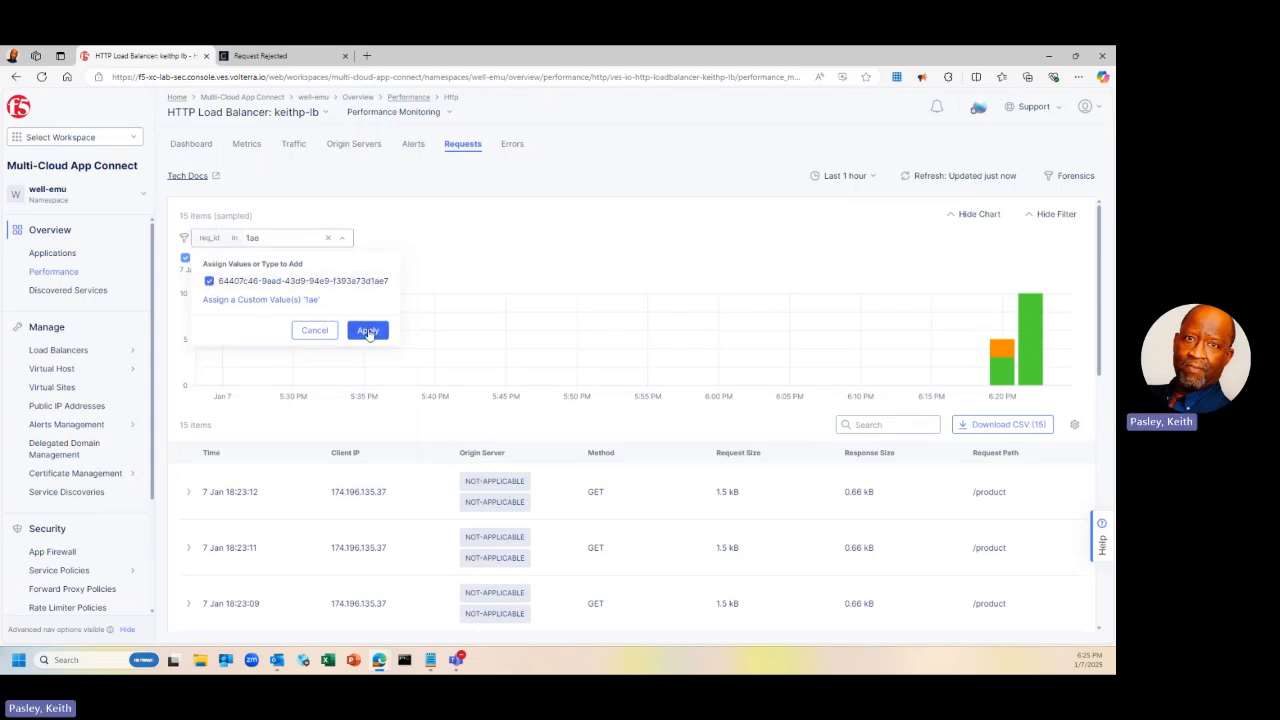
left_click(368, 331)
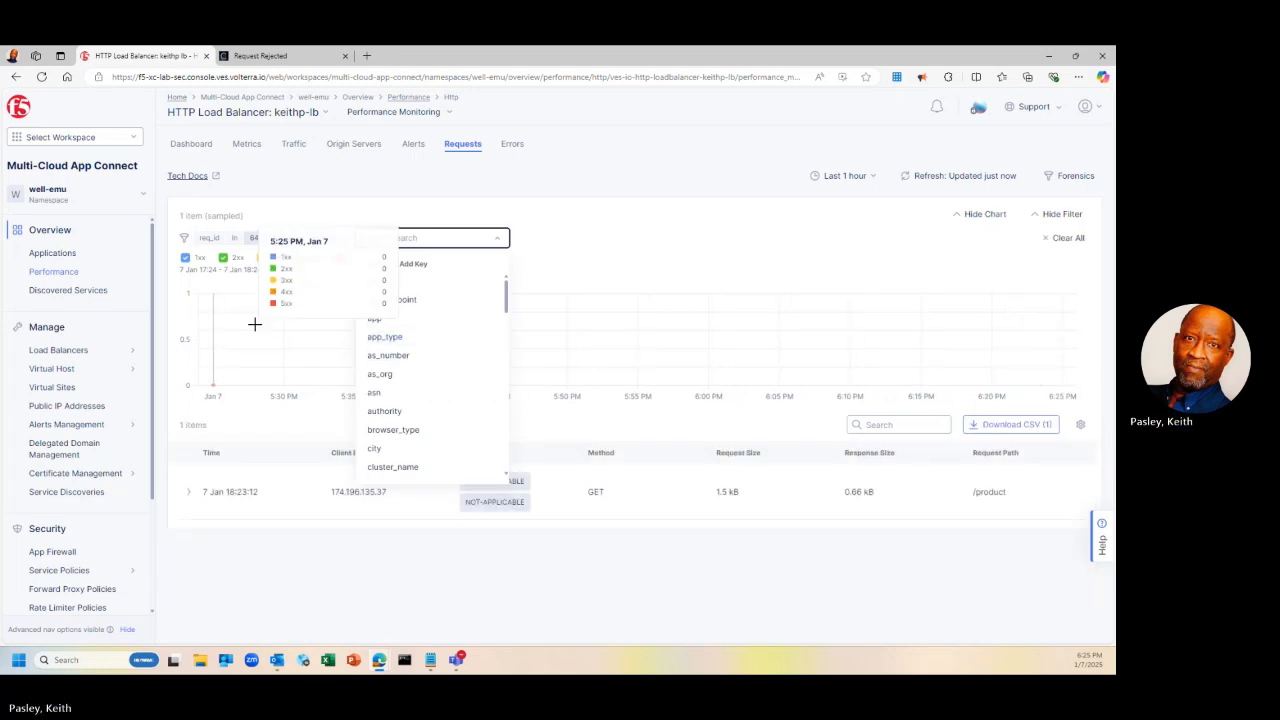
left_click(602, 207)
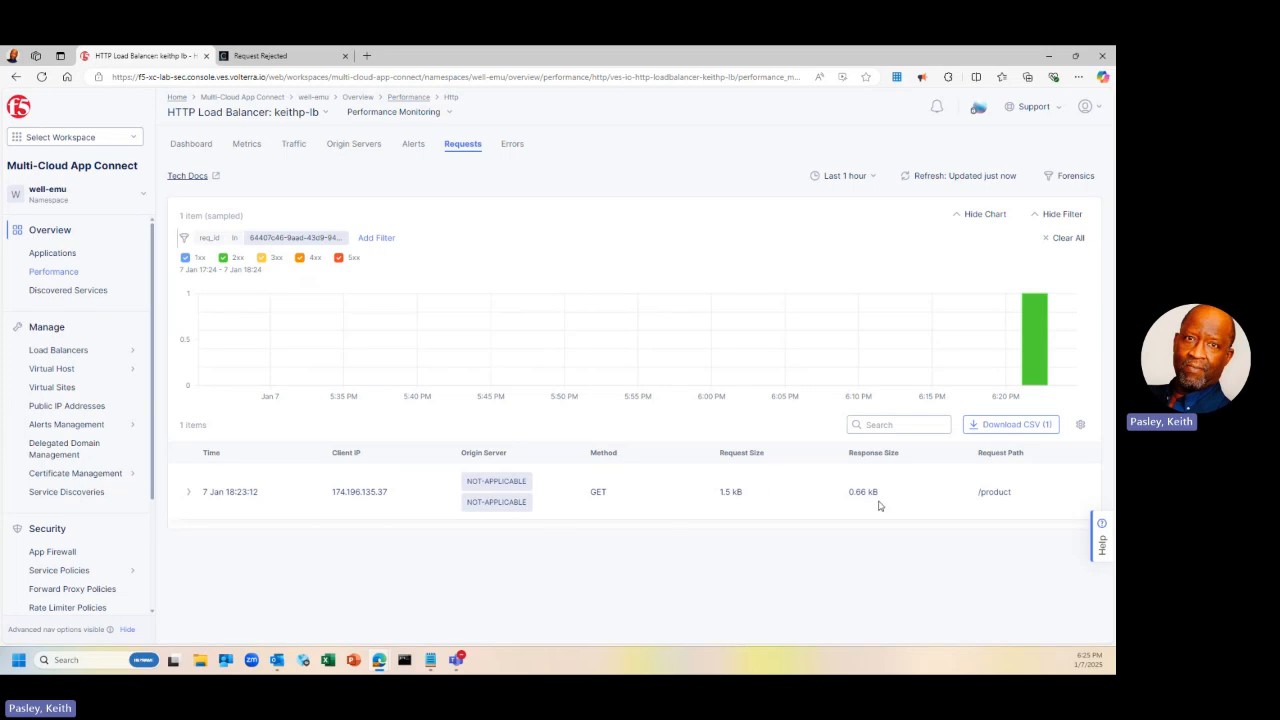
Expand the matched request's details (site ny8-nyc, Edge, 0.033 s) and compare its support ID
left_click(187, 494)
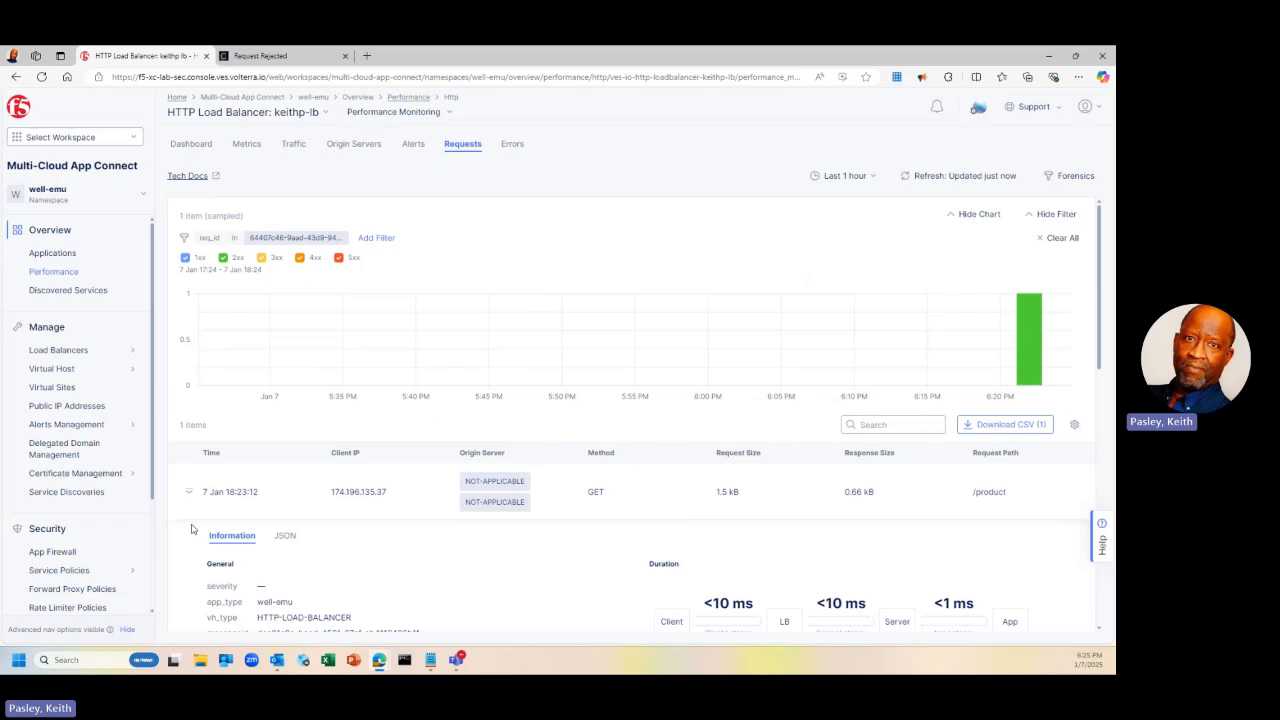
scroll(193, 529, "down", 1)
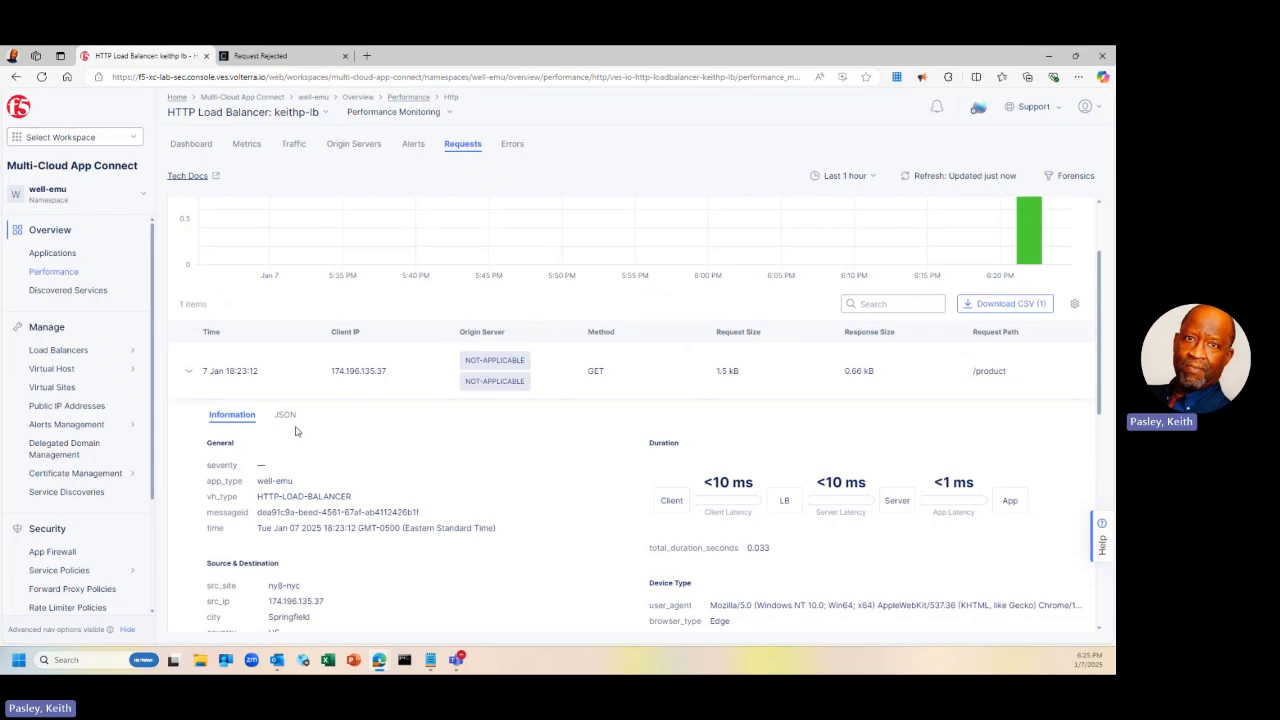
scroll(312, 471, "down", 1)
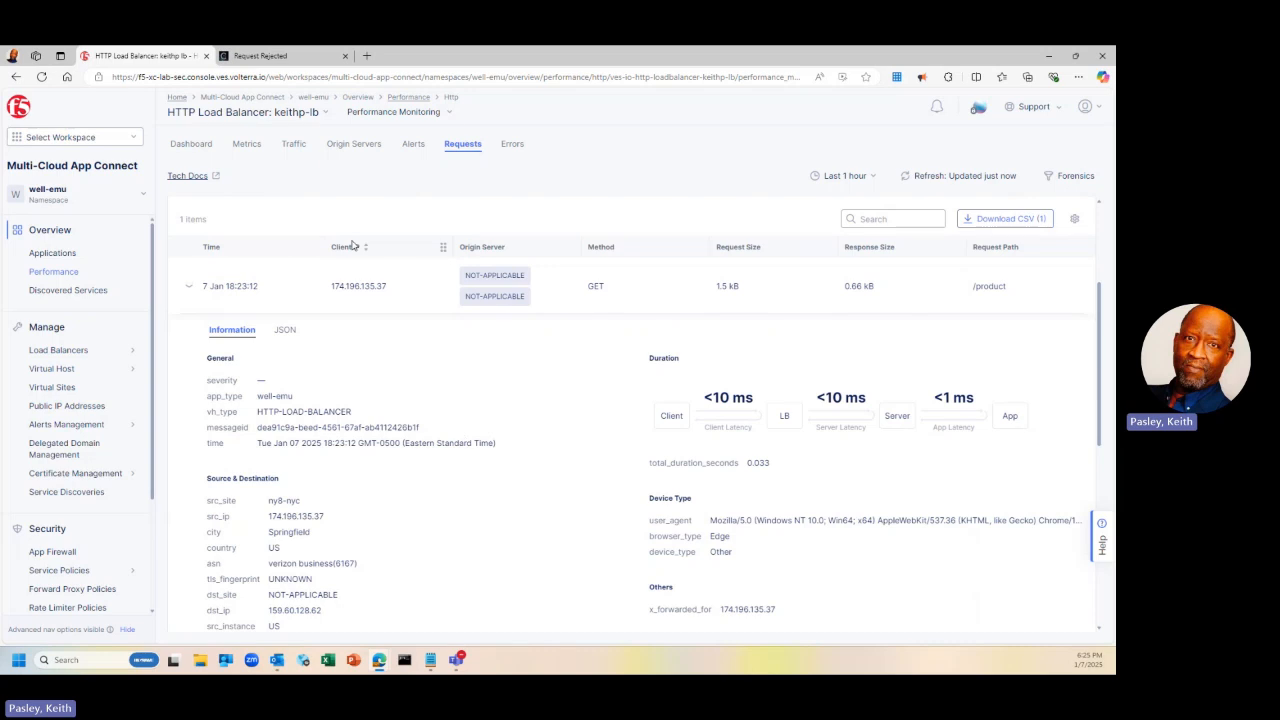
left_click(258, 57)
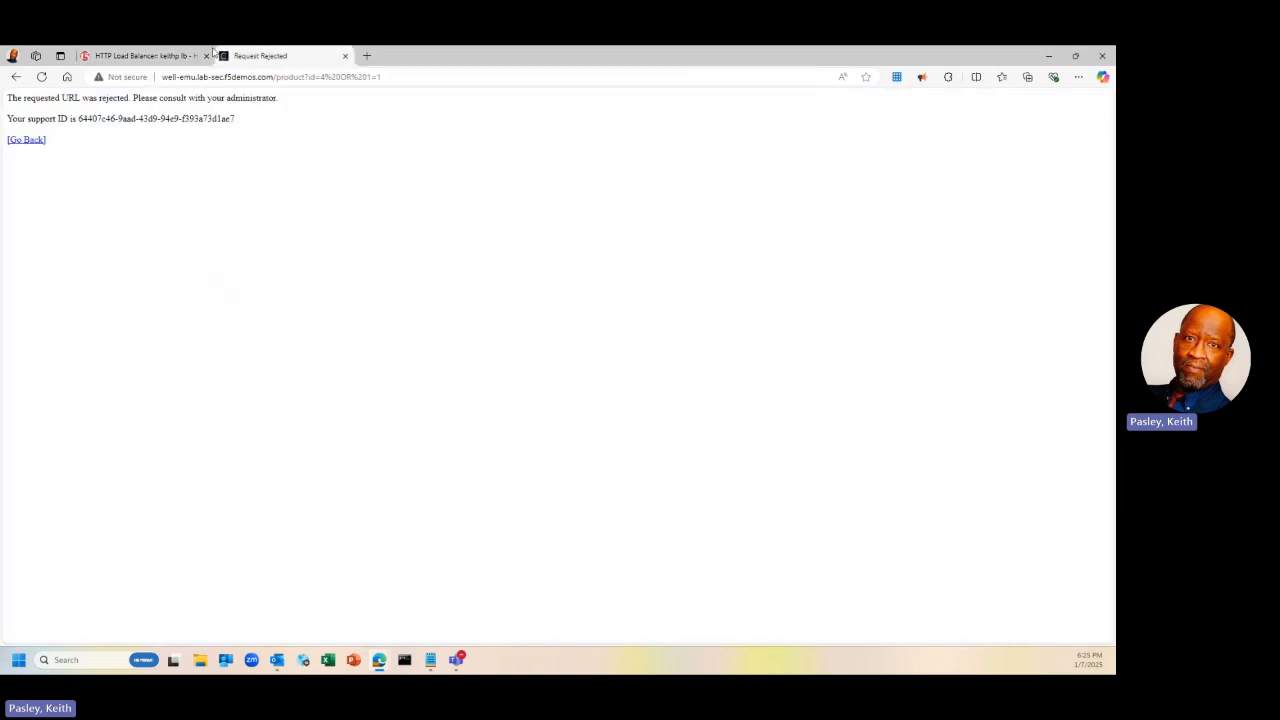
left_click(186, 55)
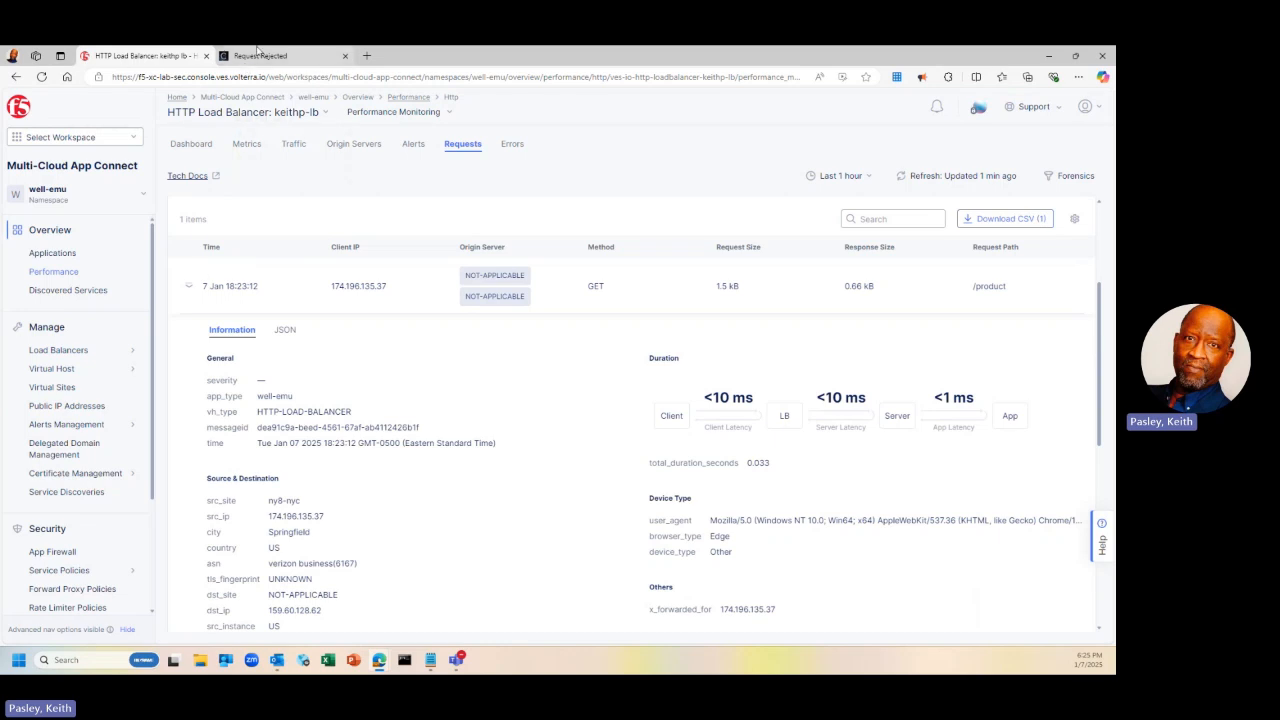
left_click(258, 55)
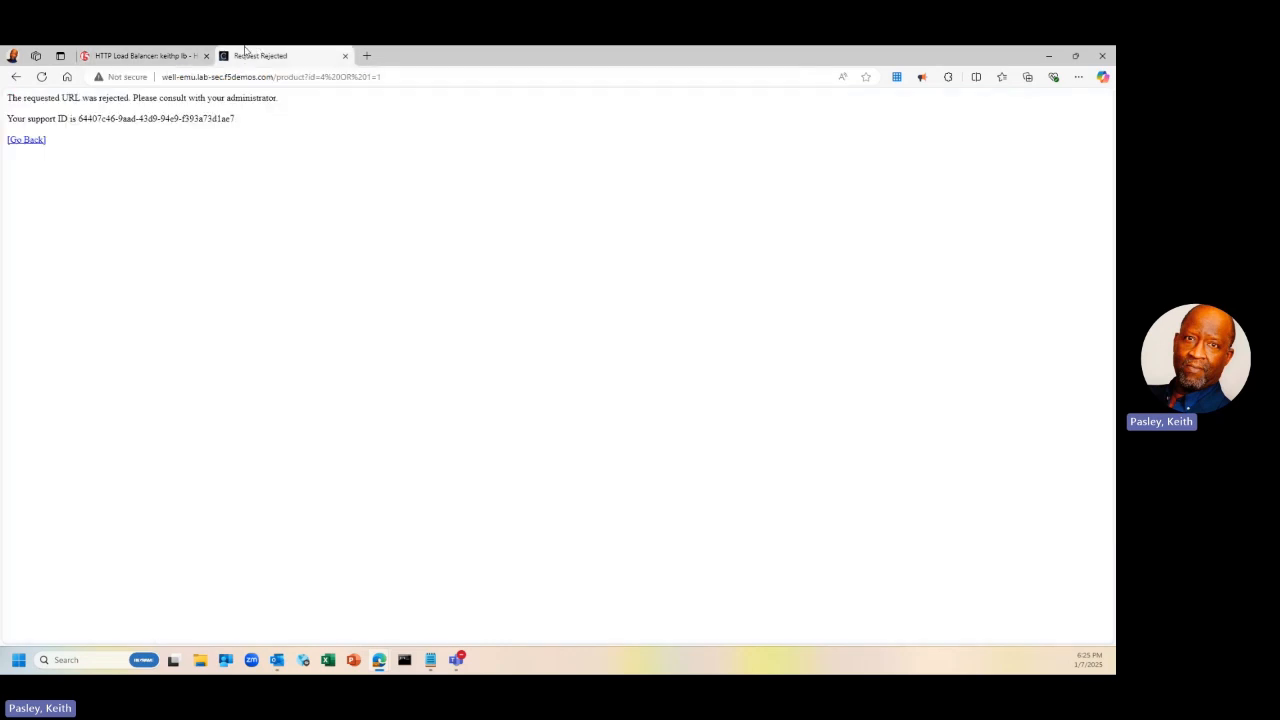
left_click(160, 56)
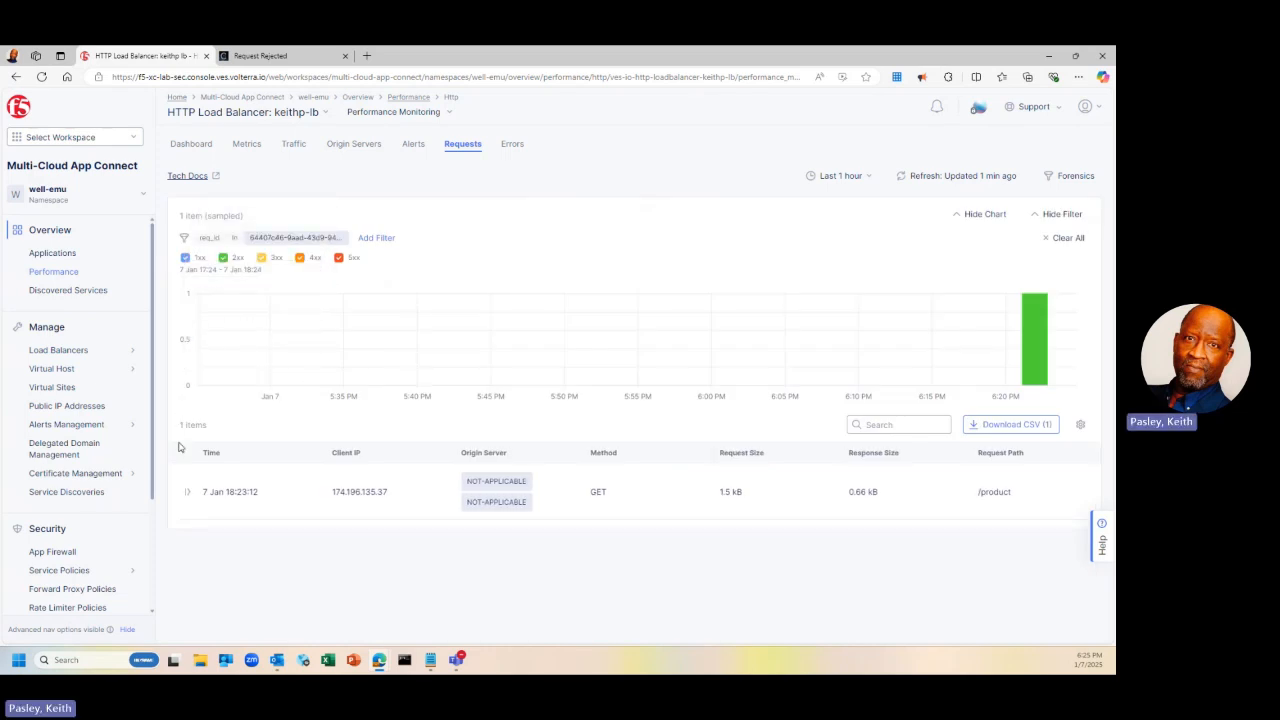
left_click(188, 497)
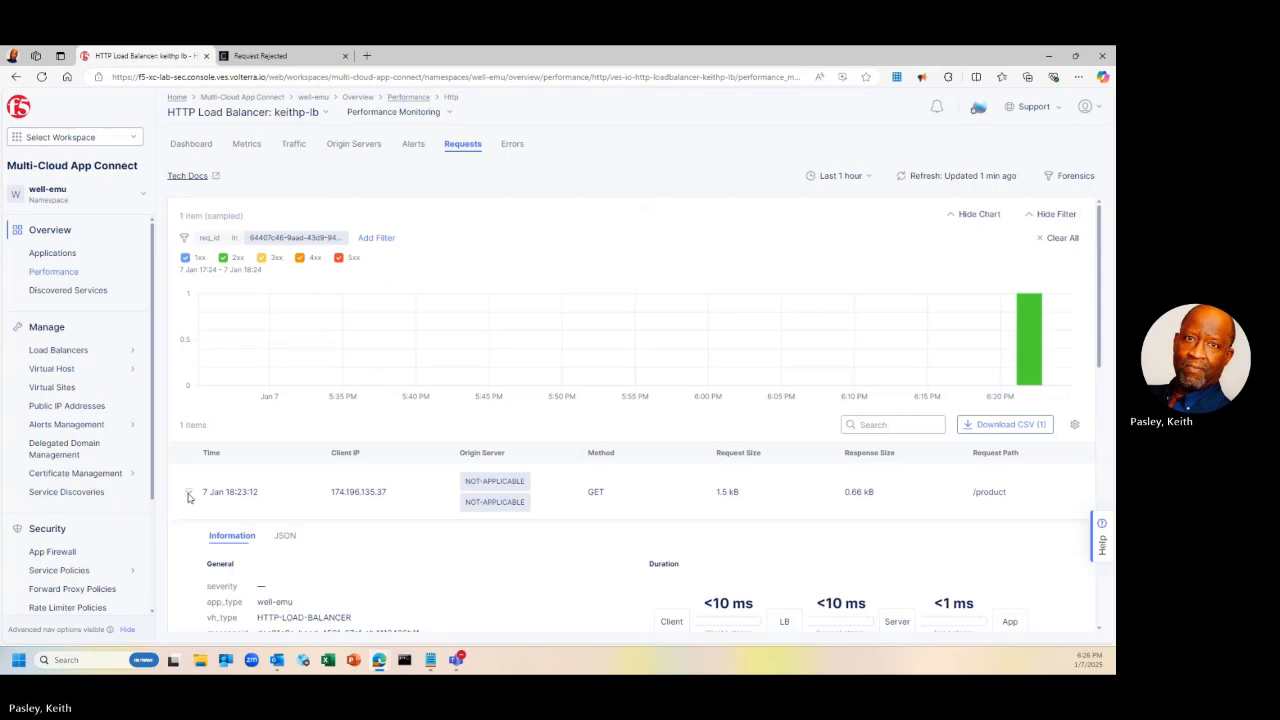
scroll(190, 497, "down", 2)
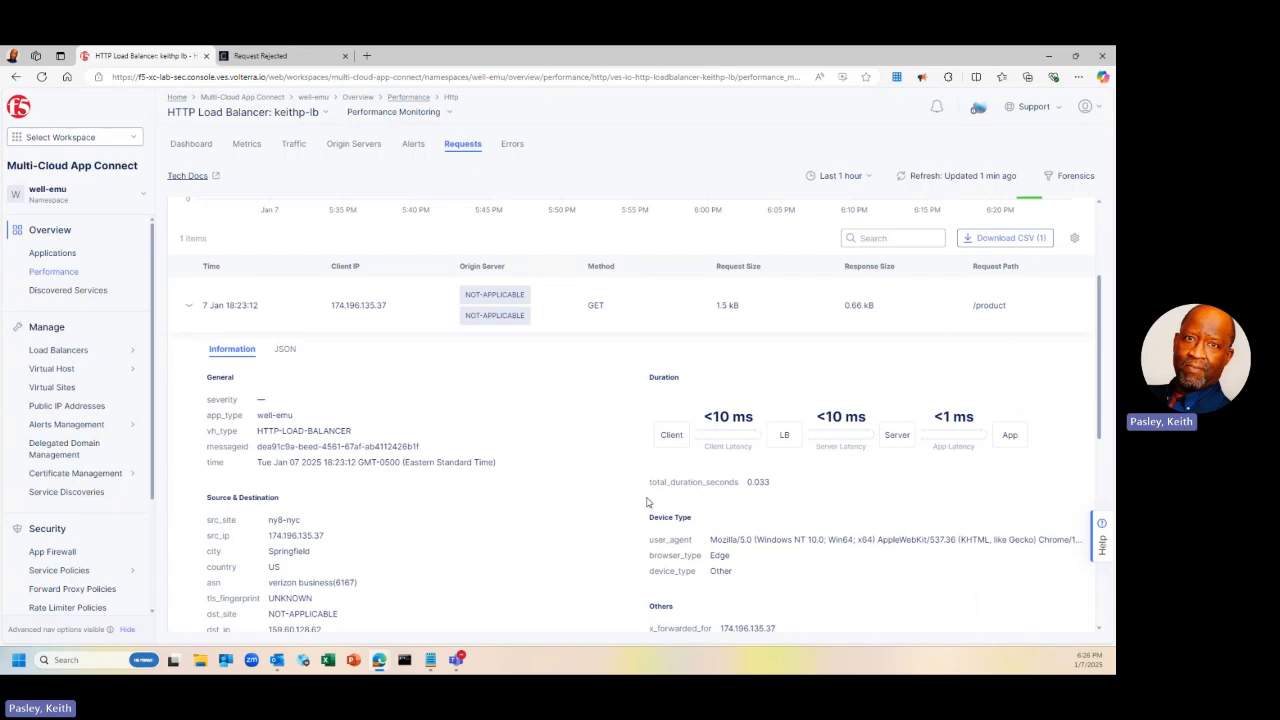
scroll(416, 504, "down", 1)
scroll(416, 504, "down", 1)
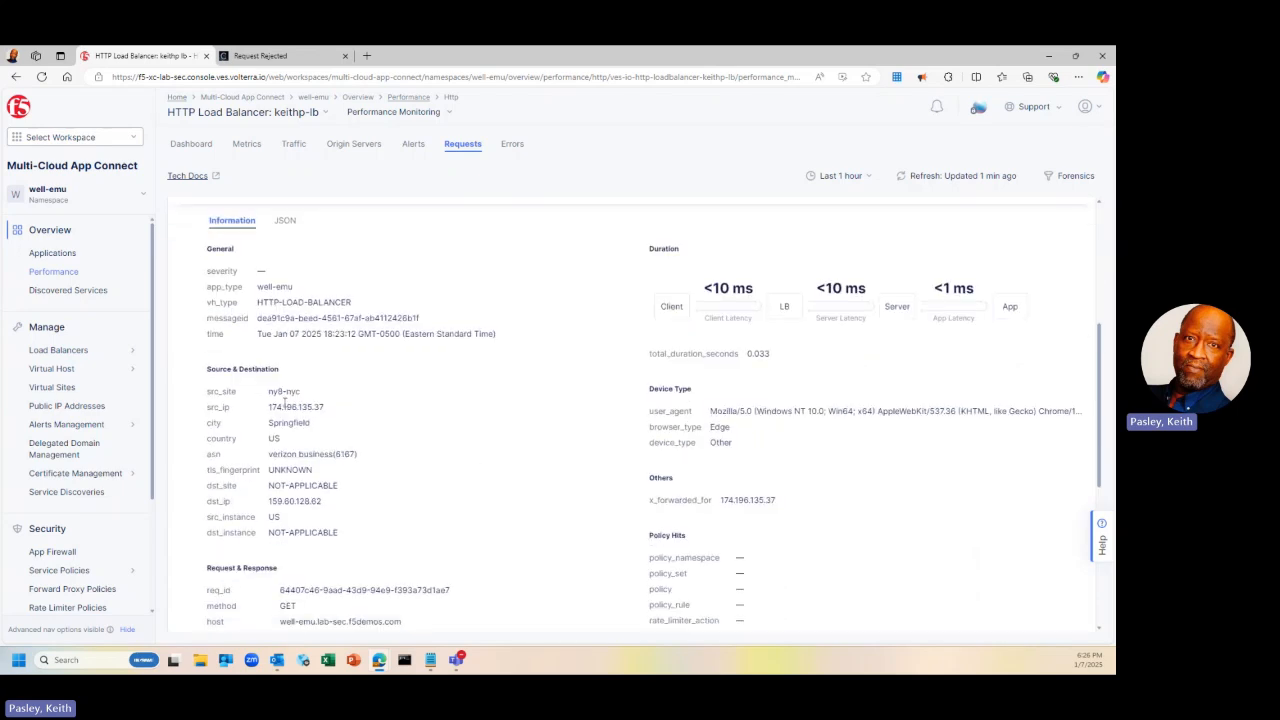
scroll(341, 470, "down", 2)
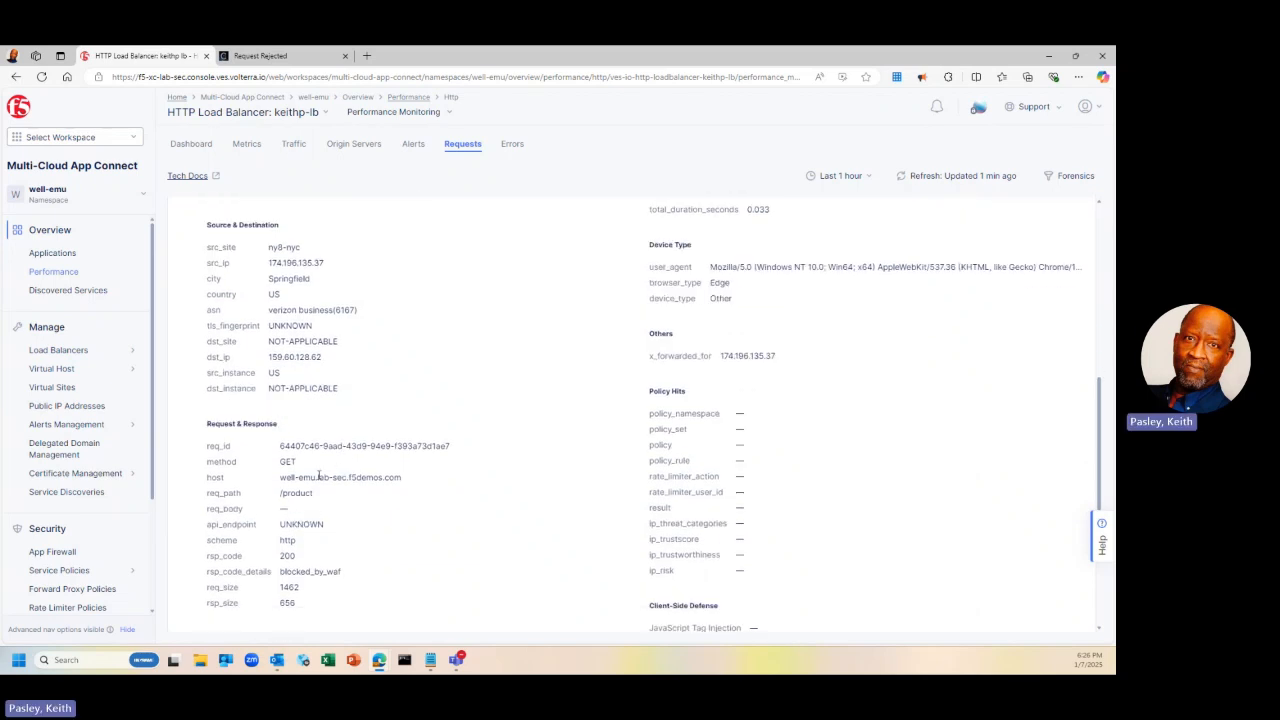
scroll(312, 507, "down", 1)
scroll(312, 504, "down", 1)
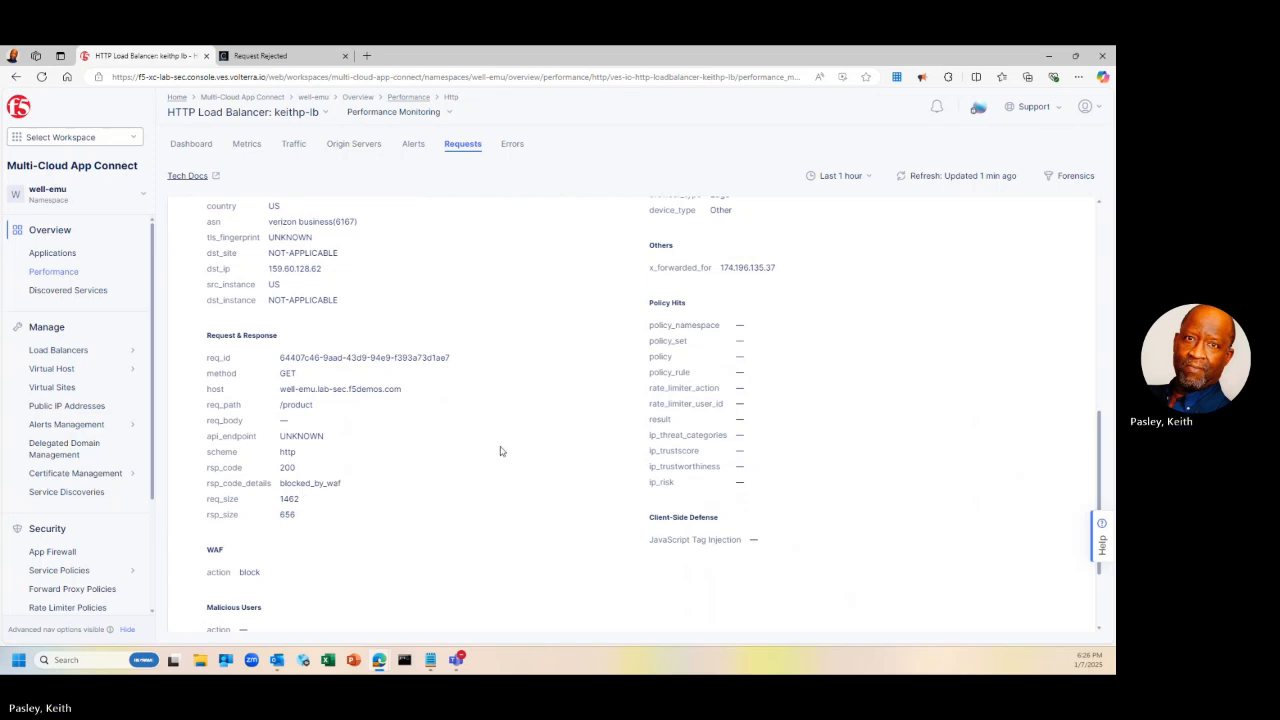
scroll(496, 450, "down", 3)
scroll(500, 450, "up", 5)
scroll(501, 451, "up", 5)
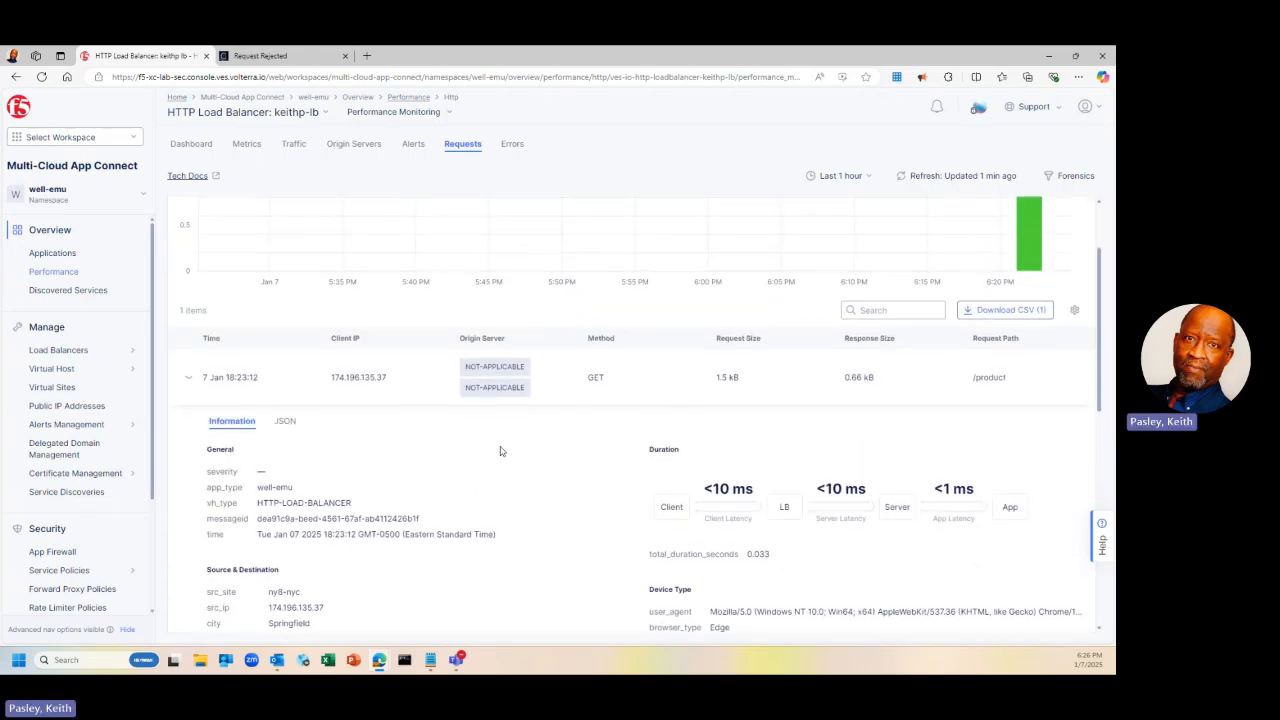
scroll(501, 451, "up", 1)
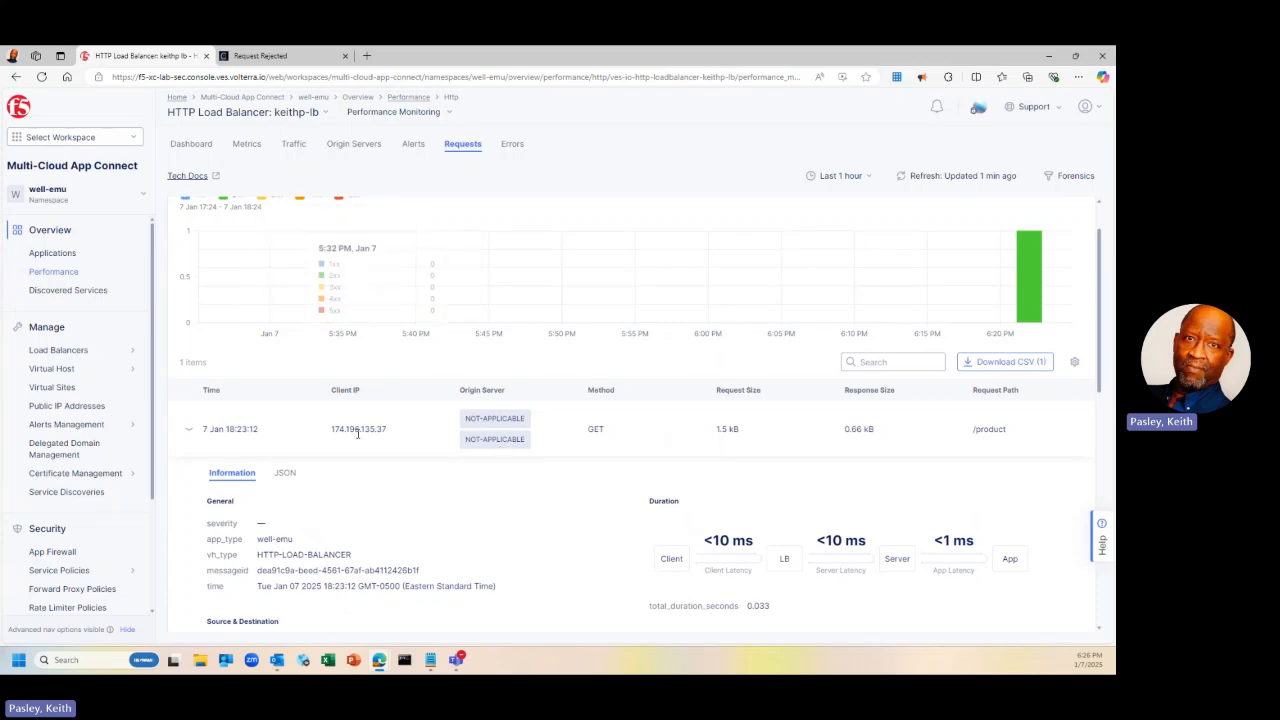
scroll(357, 432, "down", 7)
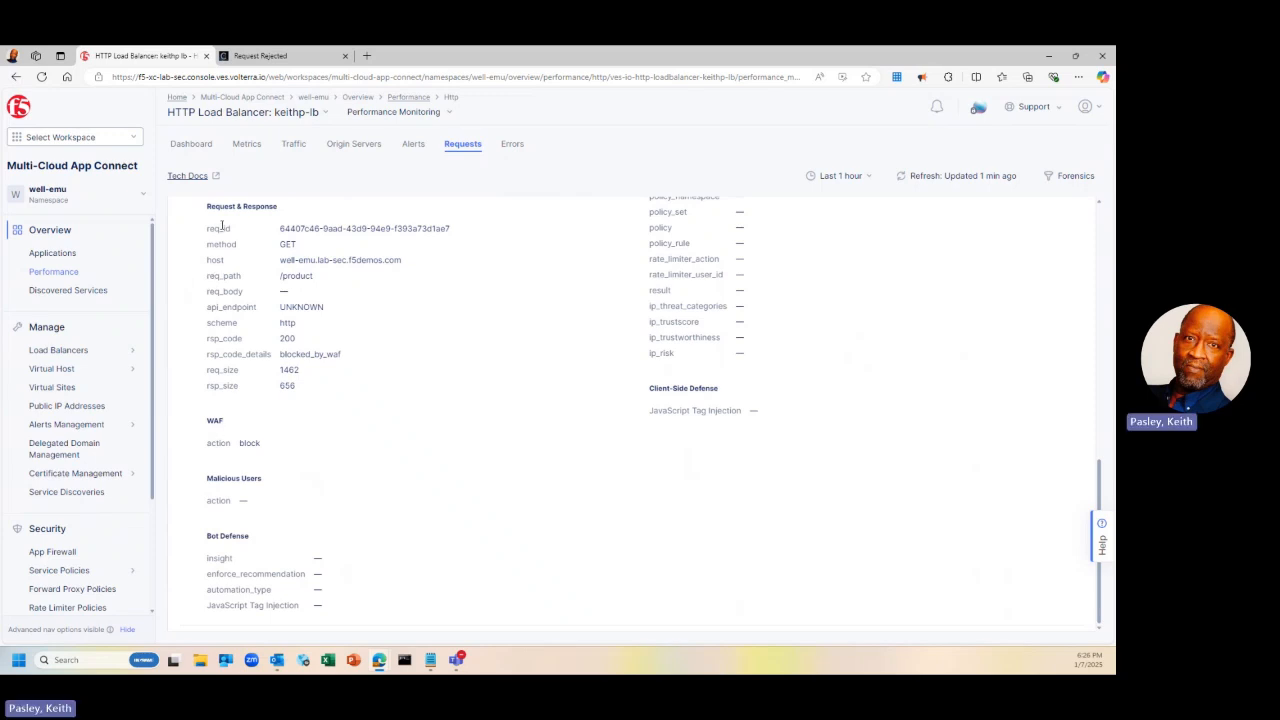
scroll(222, 228, "up", 8)
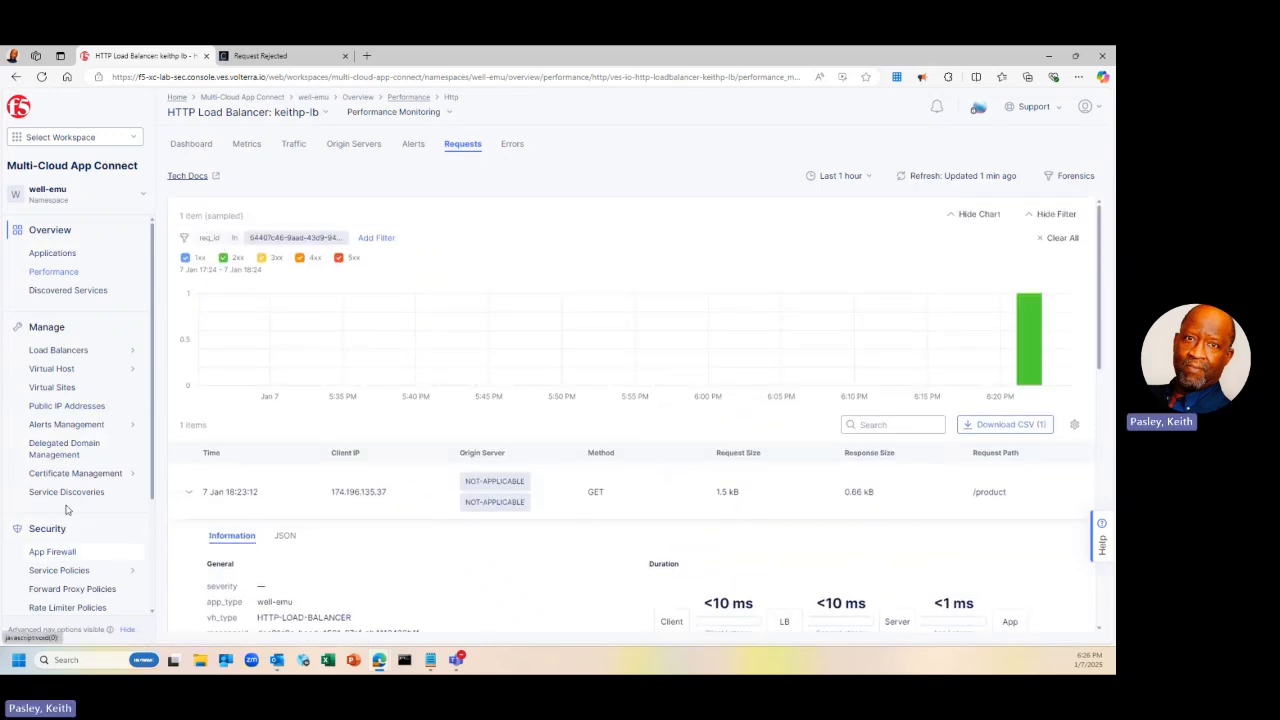
Open Security > App Firewall listing 7 policies including keithp-appfw-policy, then the workspace dropdown
left_click(47, 236)
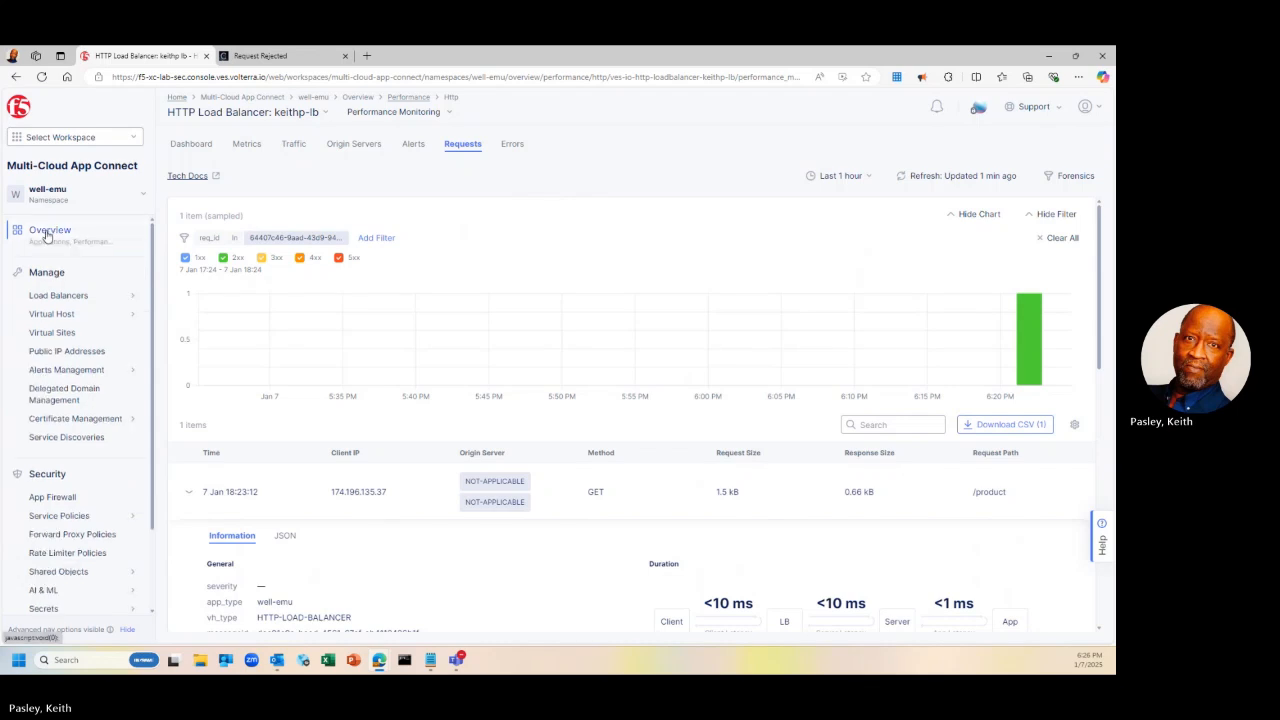
left_click(46, 238)
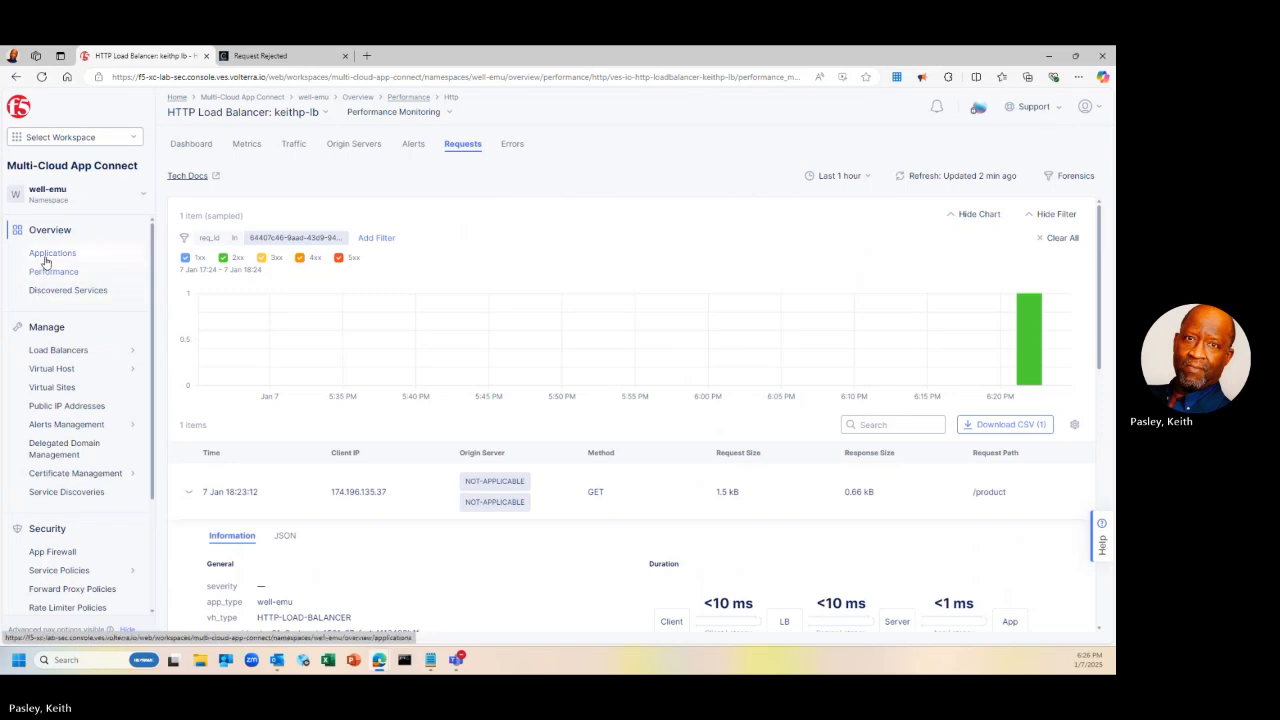
left_click(46, 256)
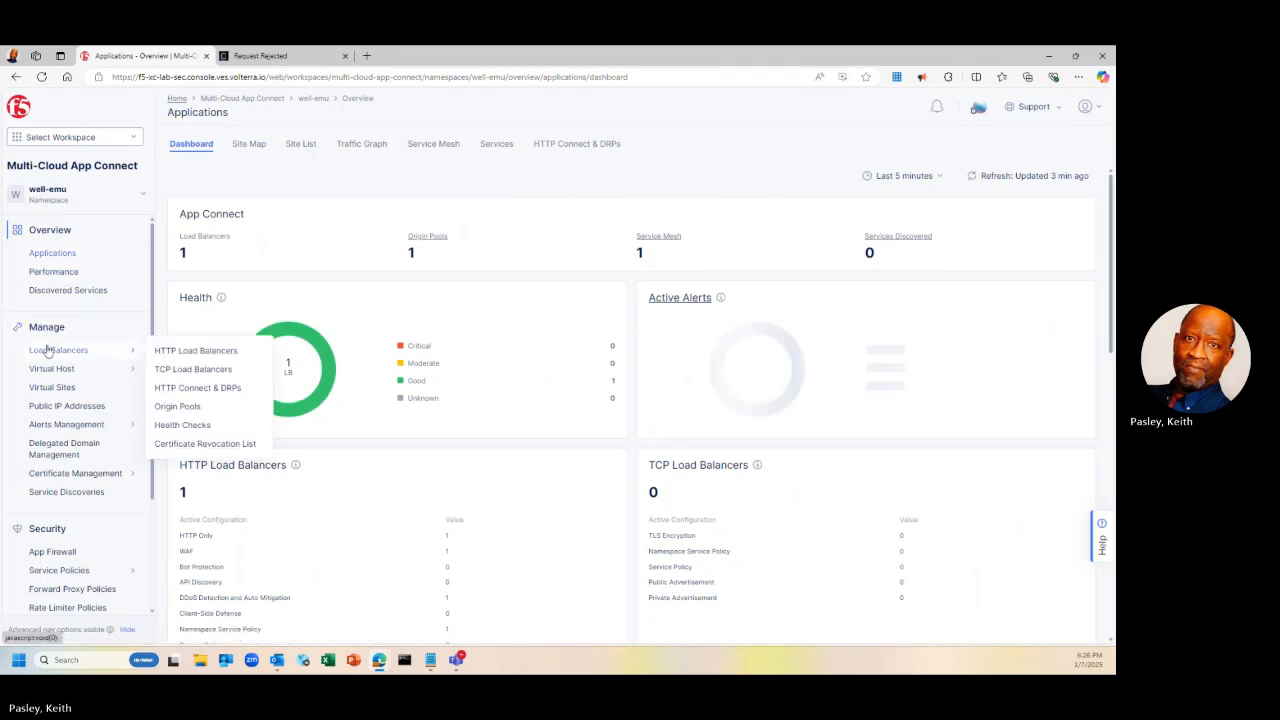
left_click(41, 556)
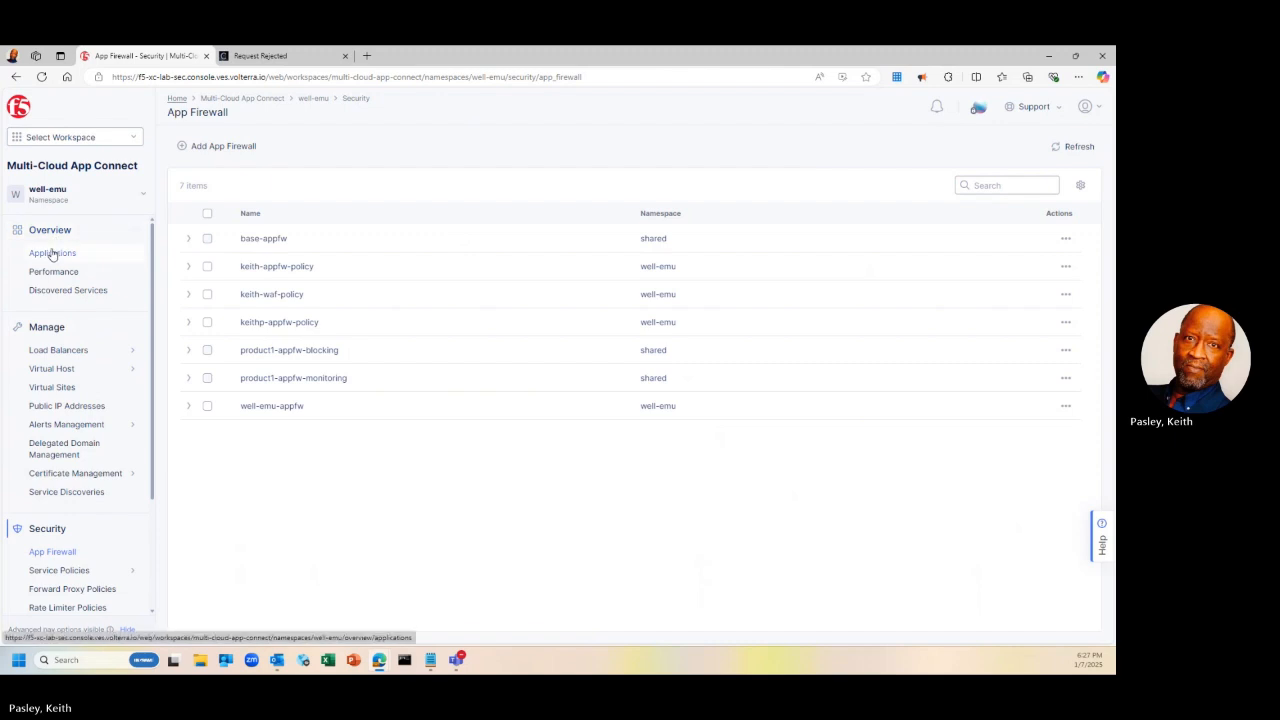
left_click(16, 140)
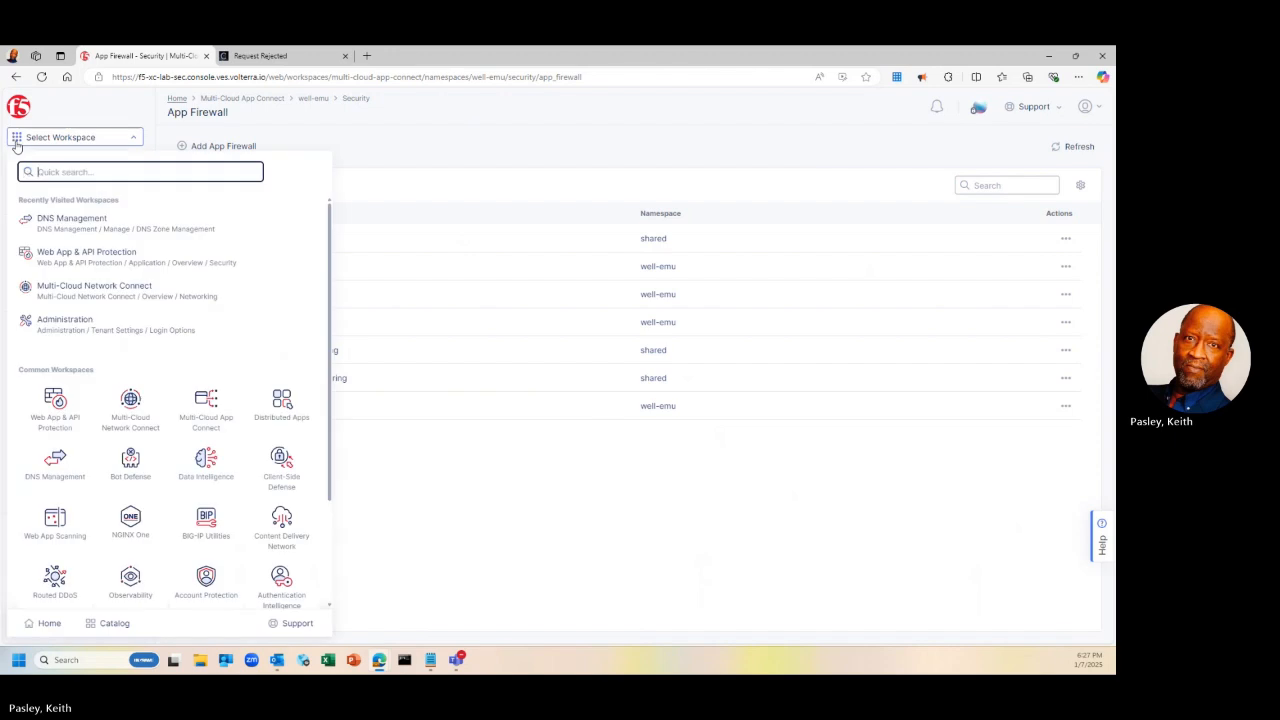
Switch to Web App & API Protection and open keithp-lb's Security Monitoring dashboard
left_click(55, 405)
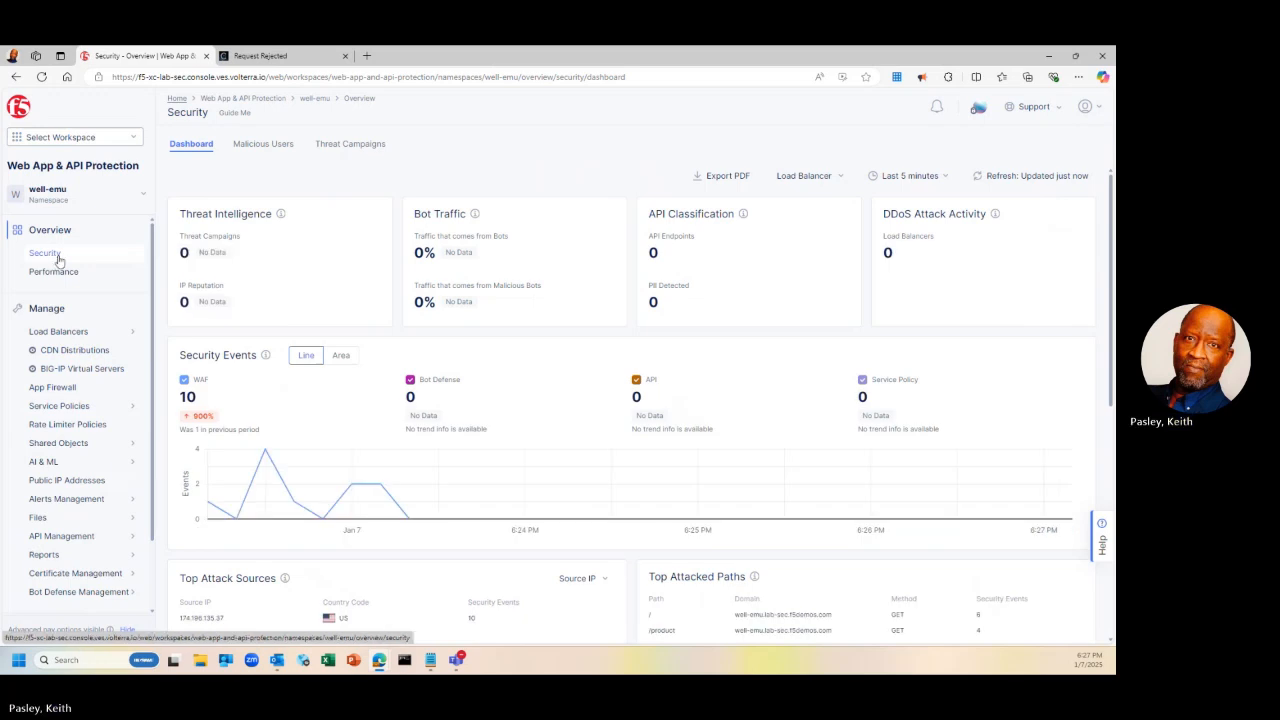
scroll(266, 411, "down", 5)
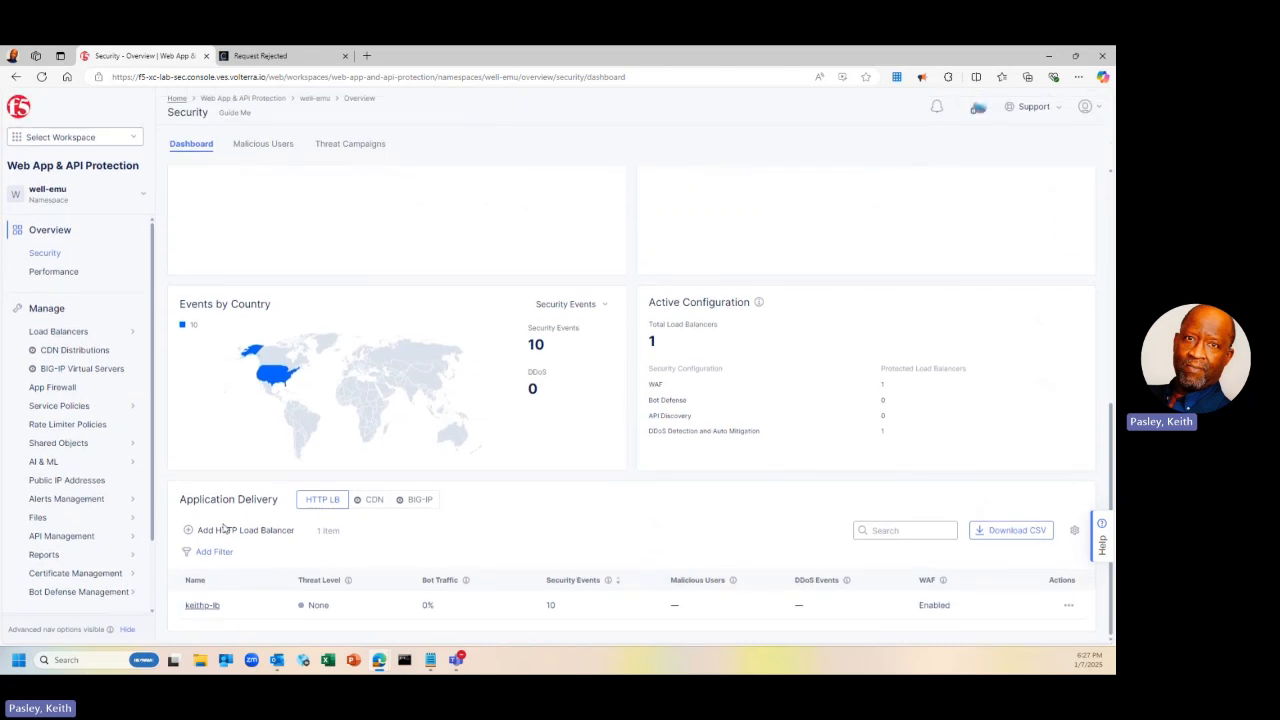
left_click(191, 610)
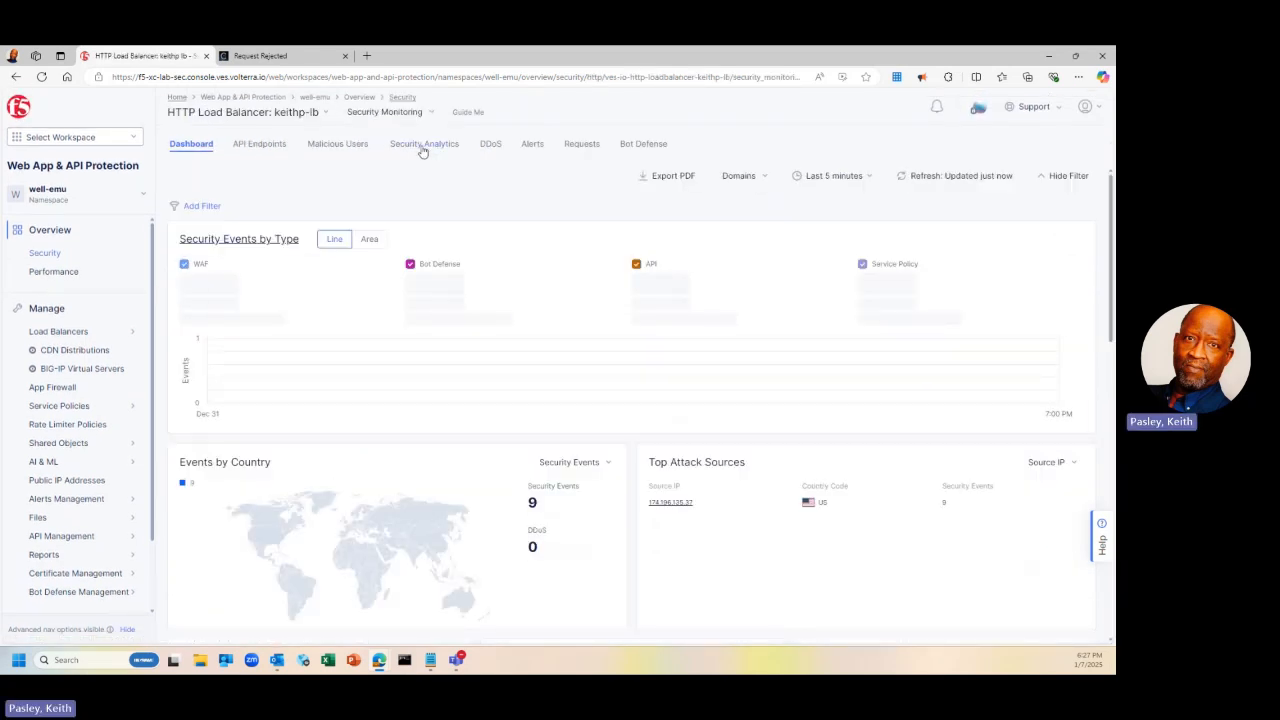
Show keithp-lb's 9 WAF-blocked events in Security Analytics with the Forensics breakdown
left_click(423, 146)
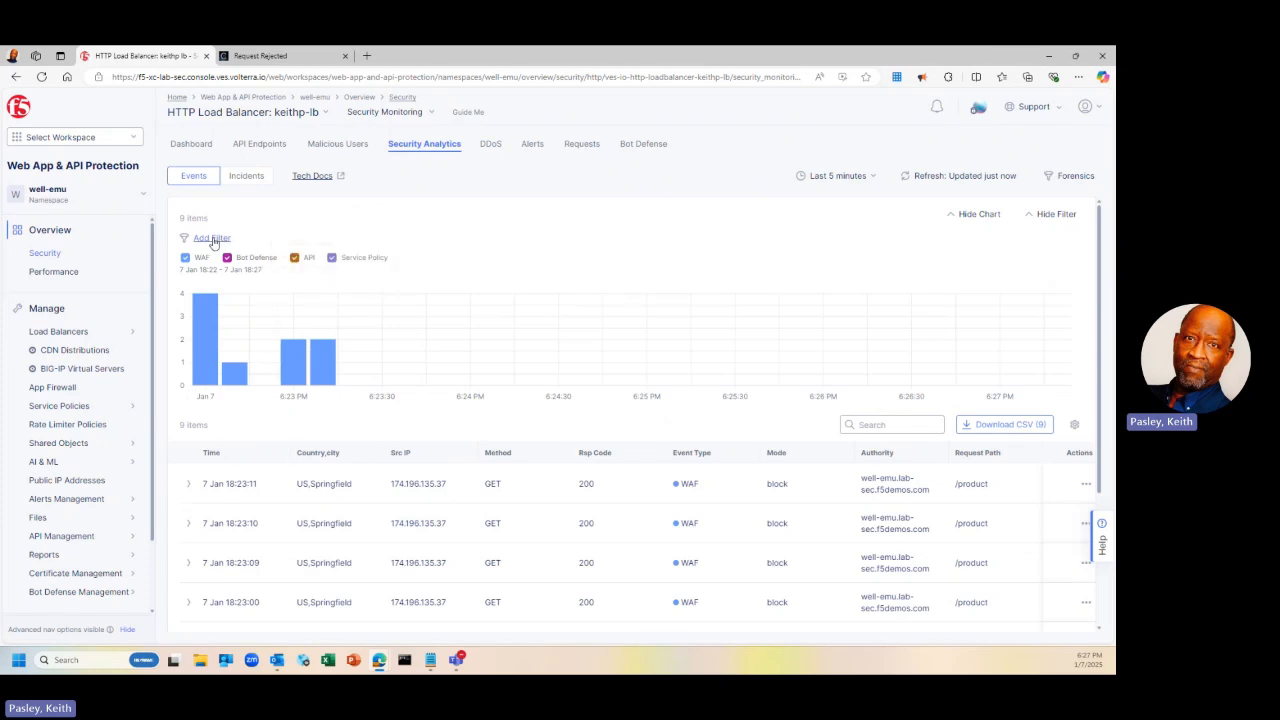
left_click(1076, 177)
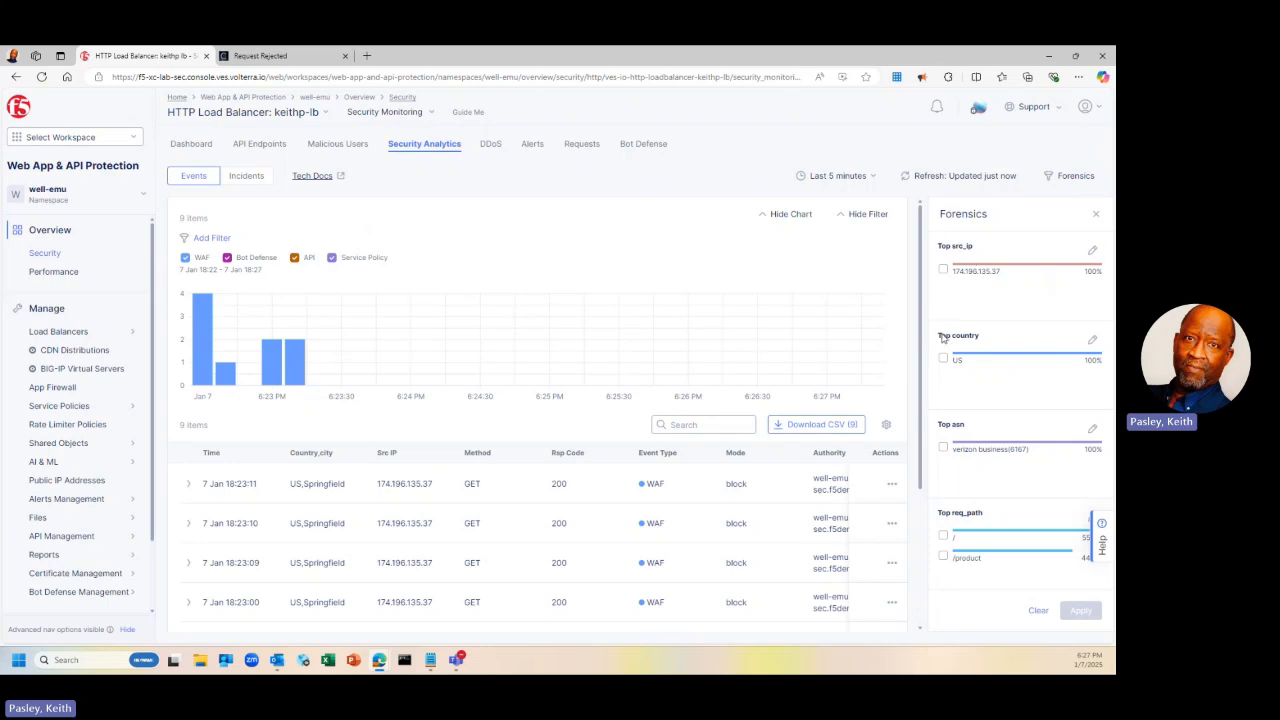
Browse the metric choices for Top src_ip, cancel without changes, and close Forensics
left_click(1091, 253)
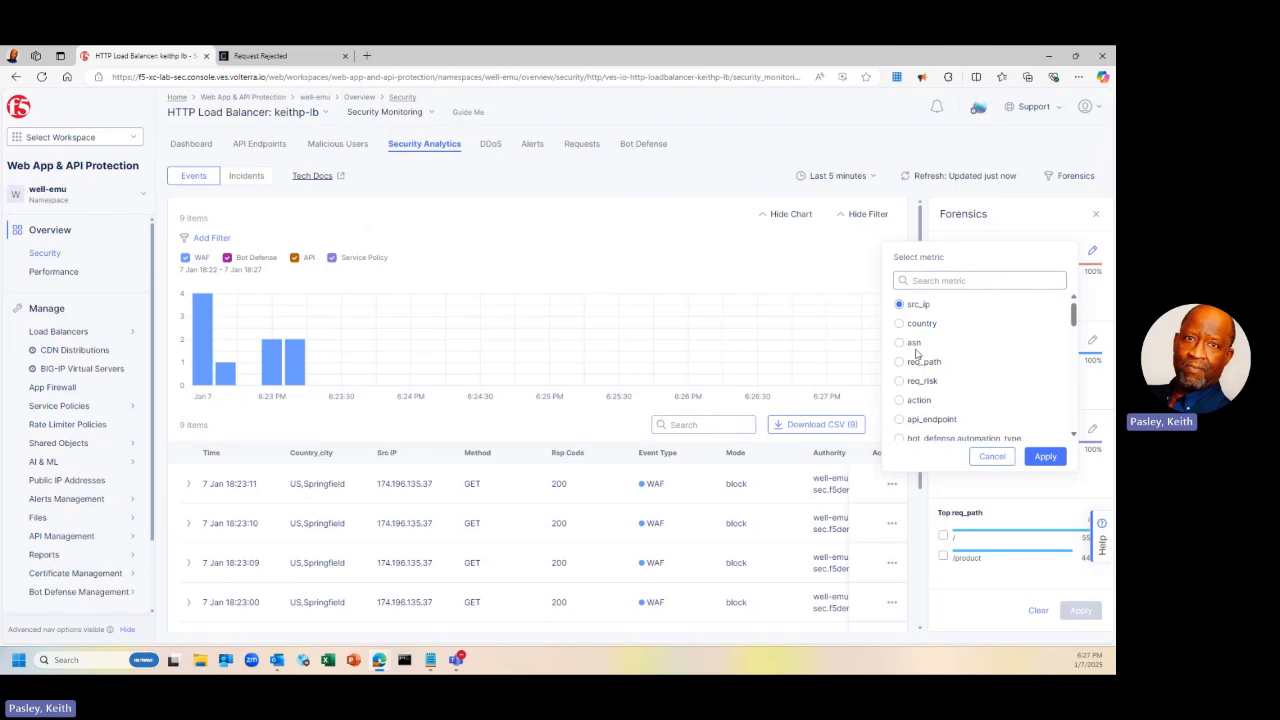
scroll(910, 390, "down", 5)
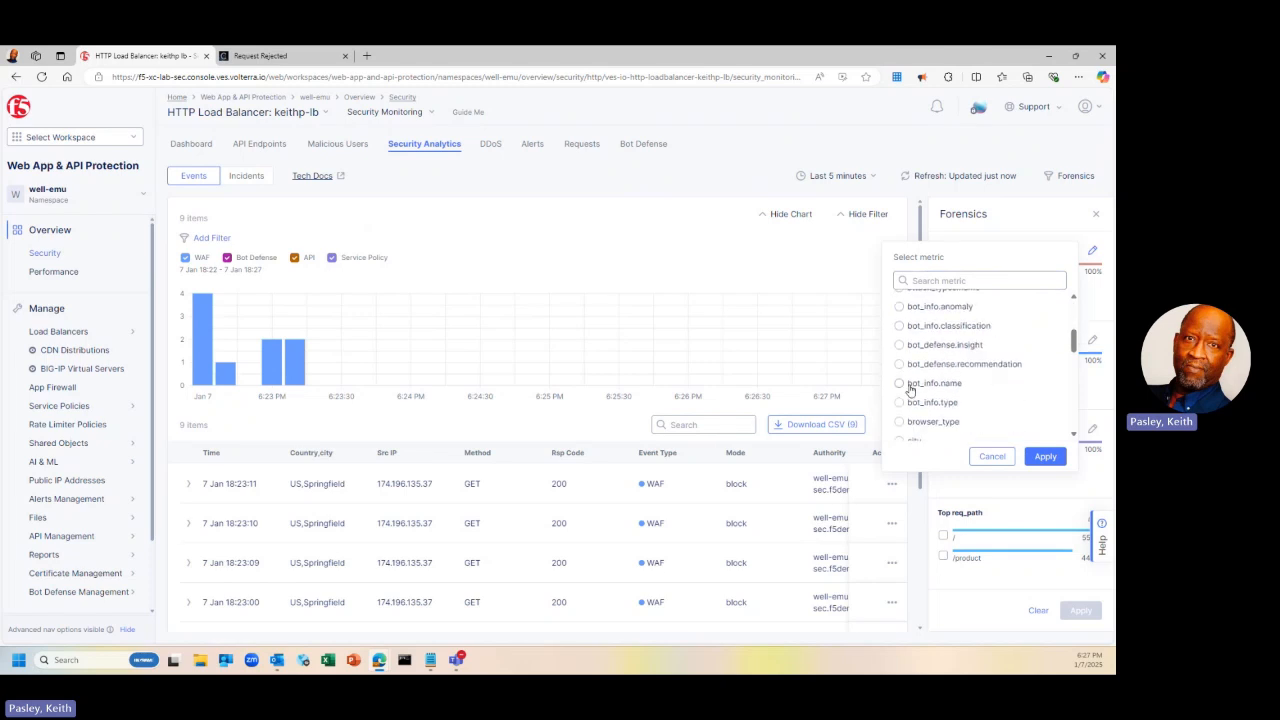
scroll(910, 390, "down", 1)
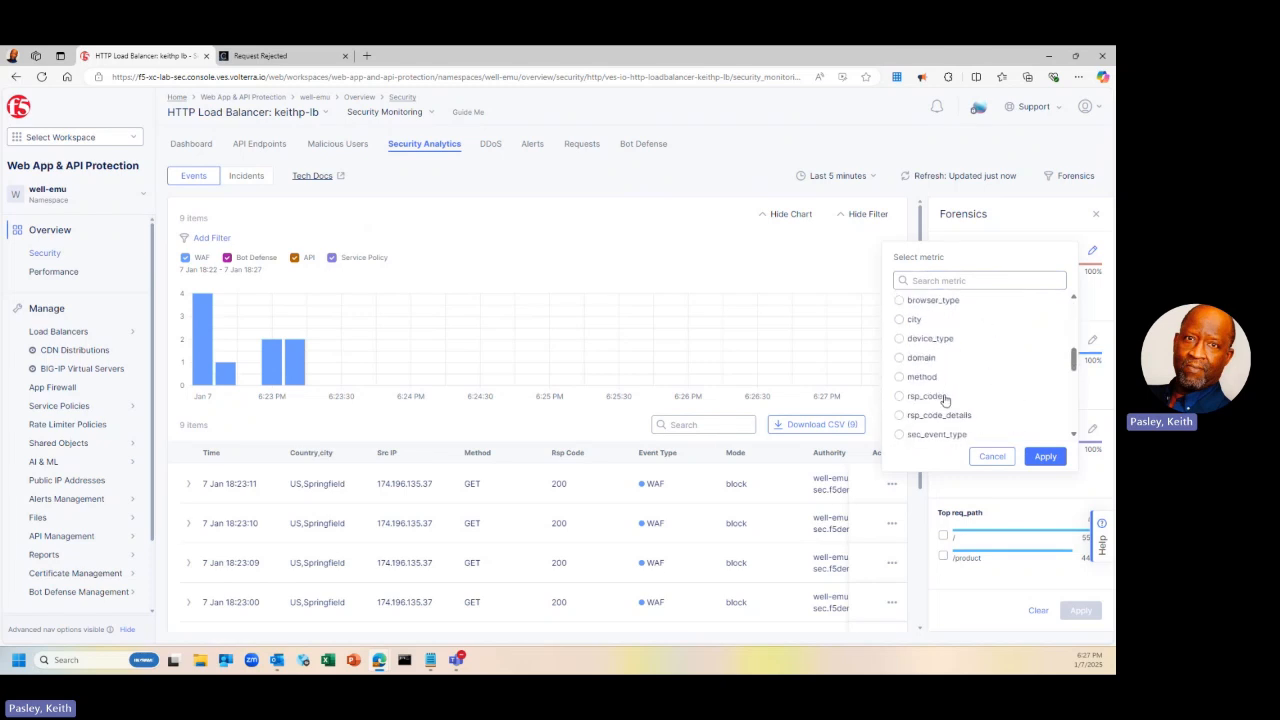
left_click(990, 457)
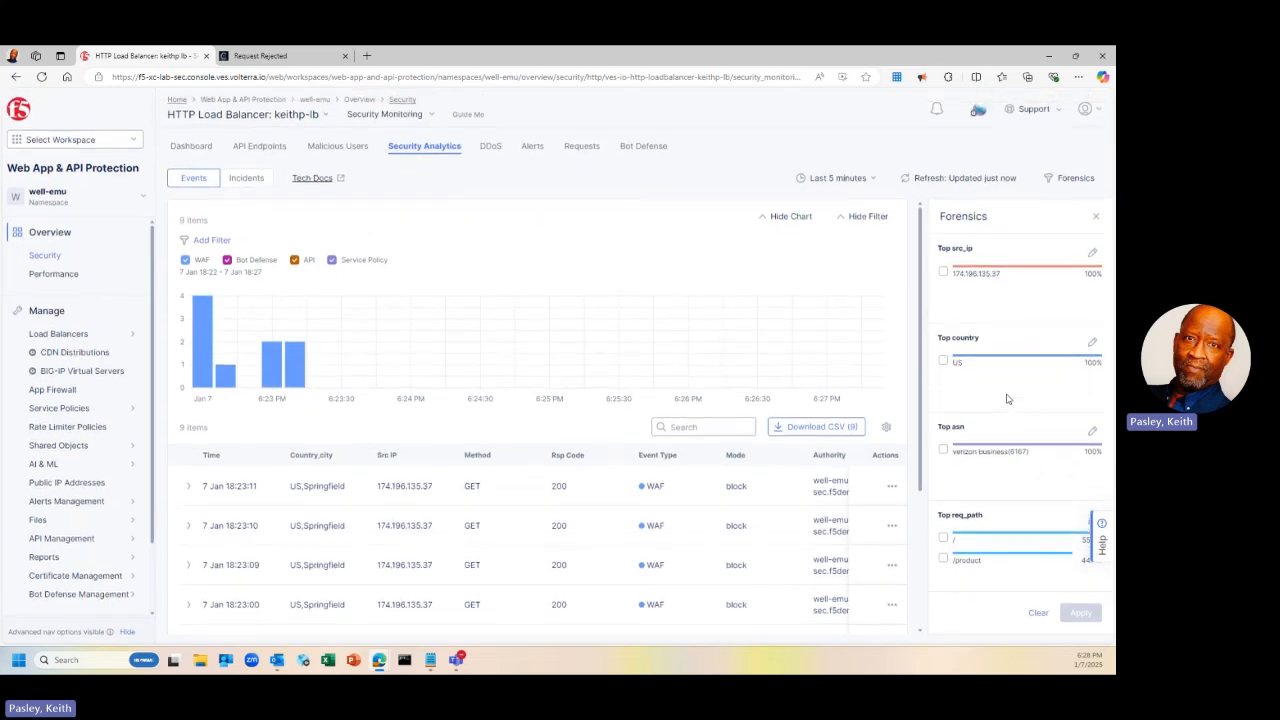
left_click(1097, 216)
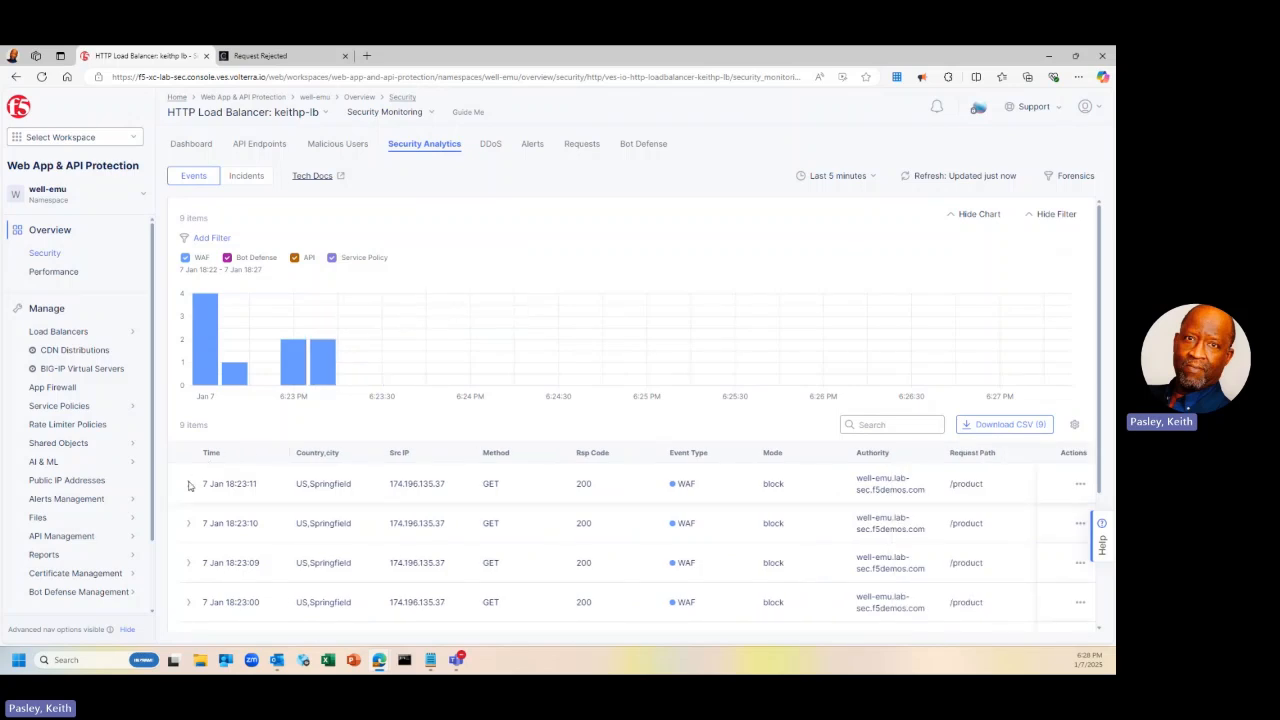
Expand the 18:23:11 event to review its block action and SQL-injection signatures for id=4 OR 1=1
left_click(187, 486)
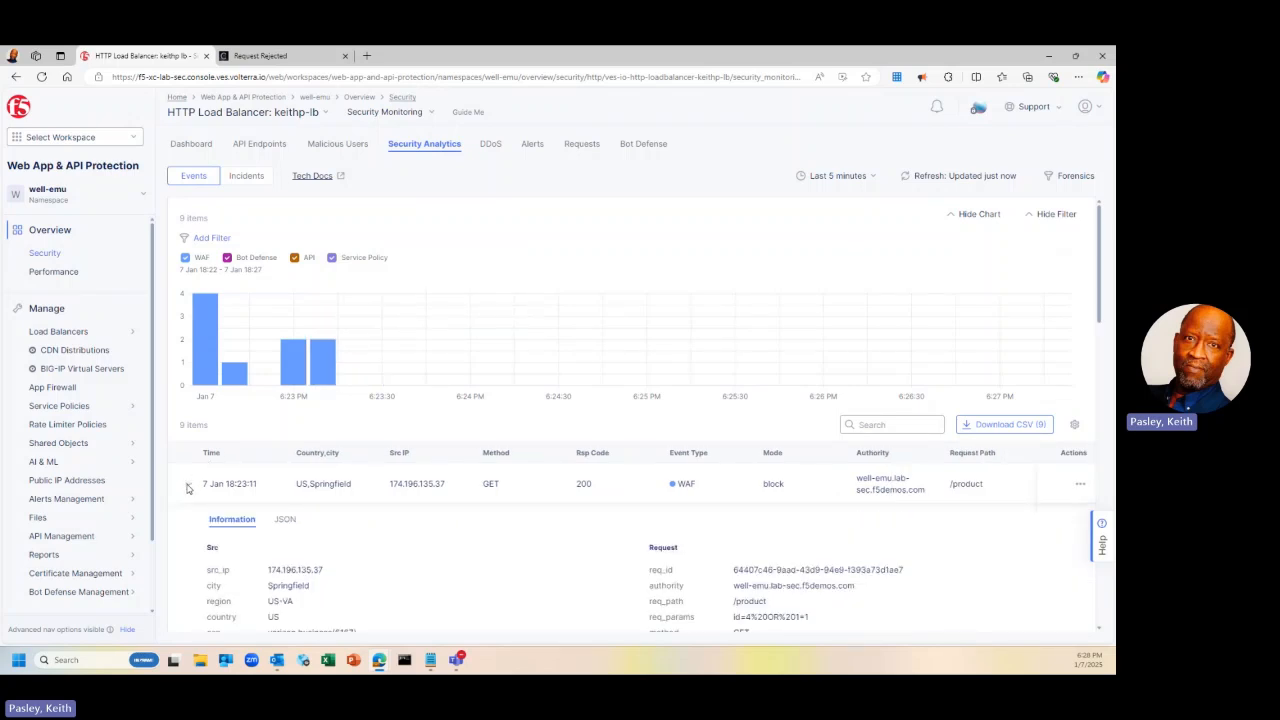
scroll(333, 522, "down", 2)
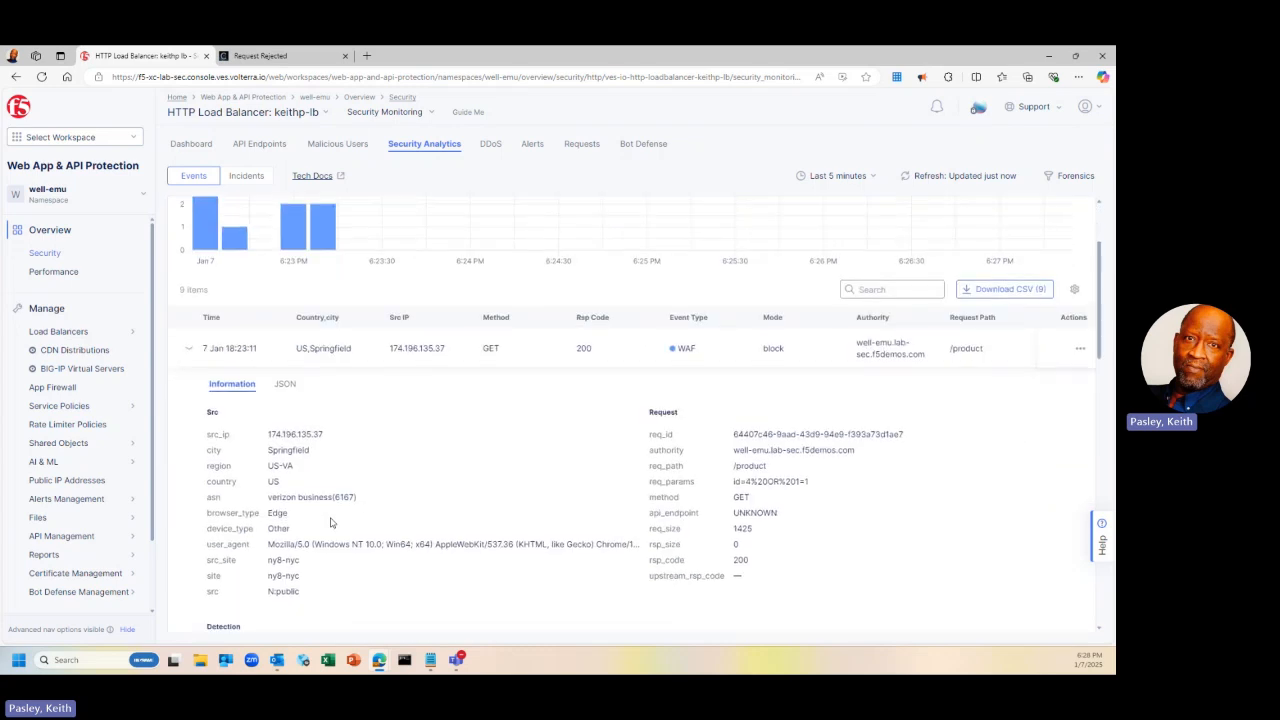
scroll(331, 522, "down", 2)
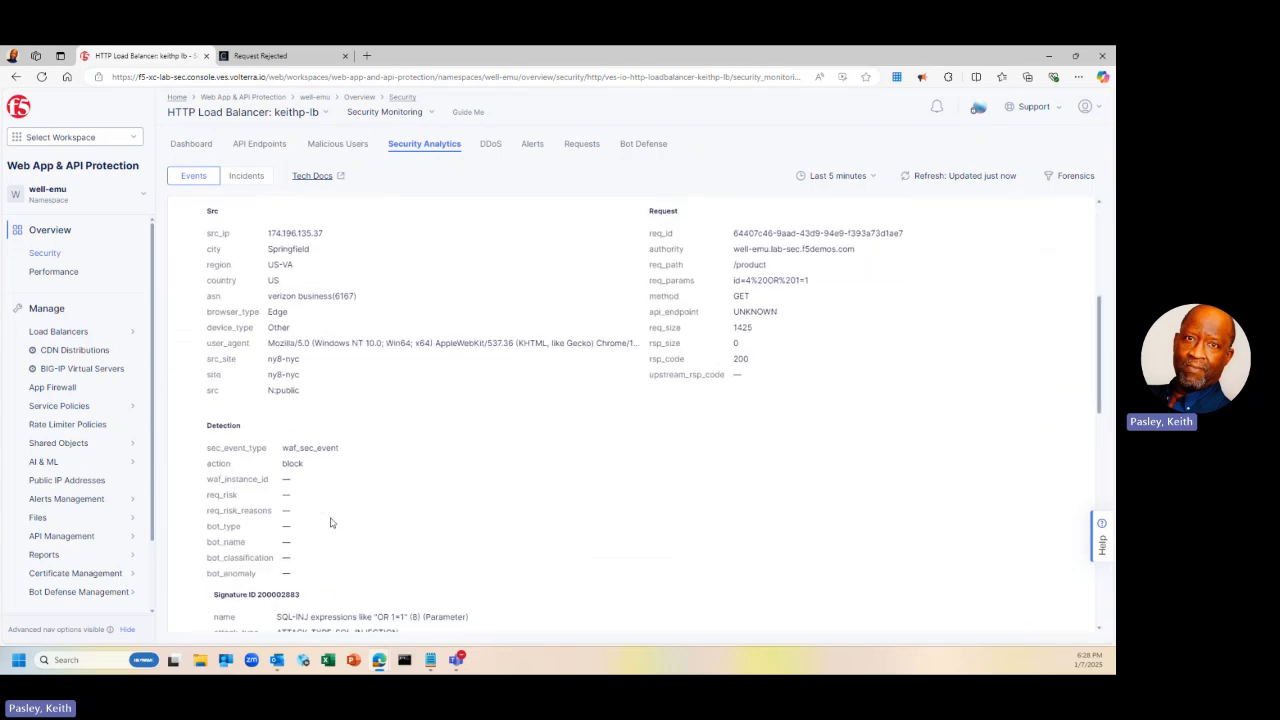
scroll(333, 500, "down", 3)
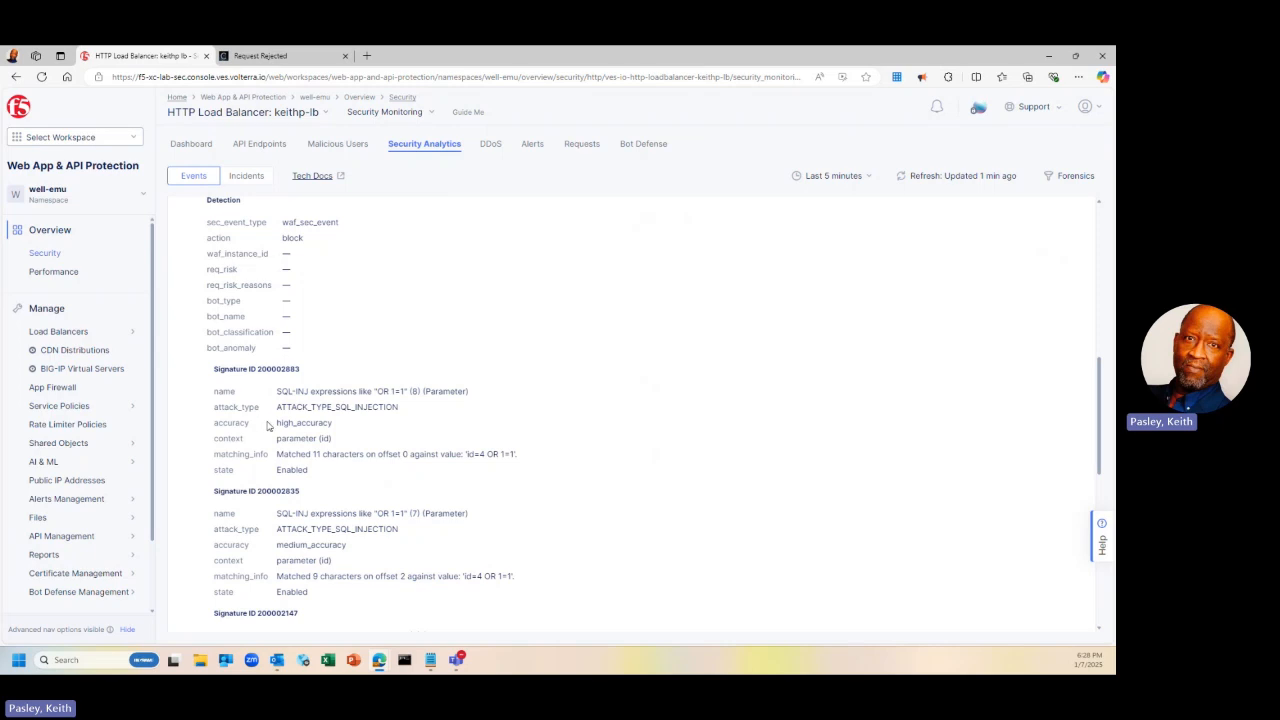
scroll(268, 426, "down", 3)
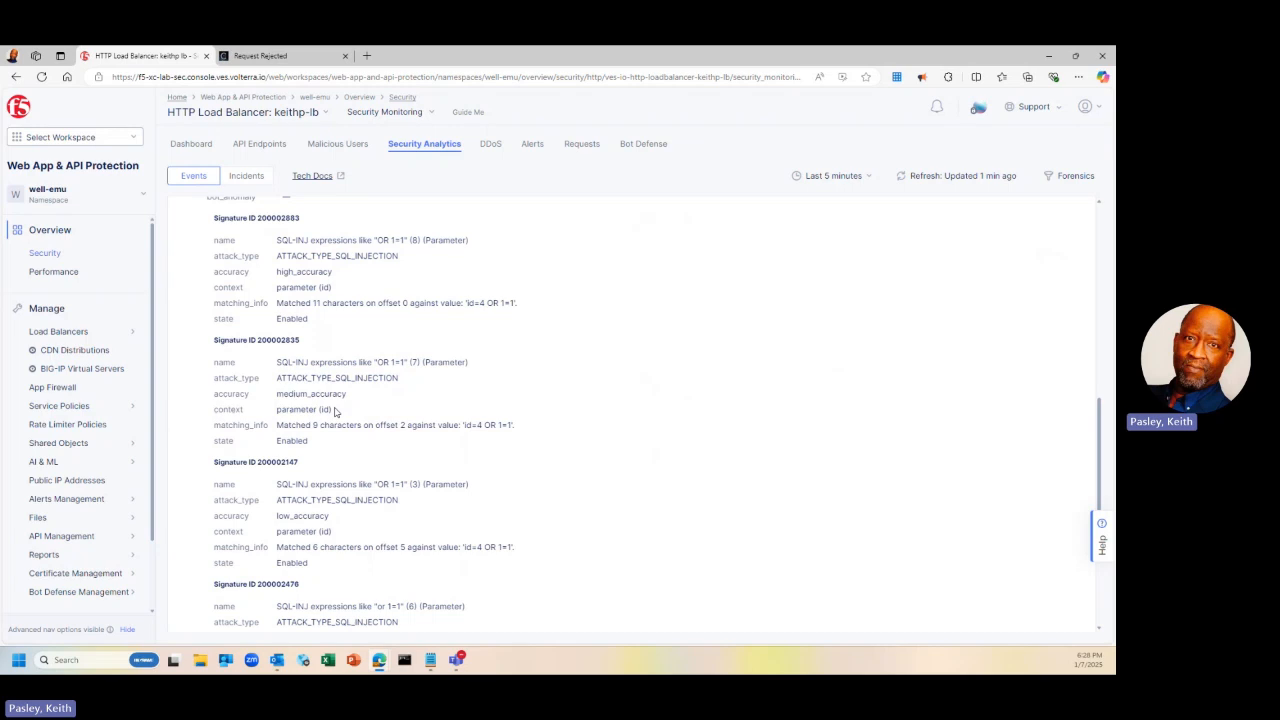
scroll(337, 458, "down", 1)
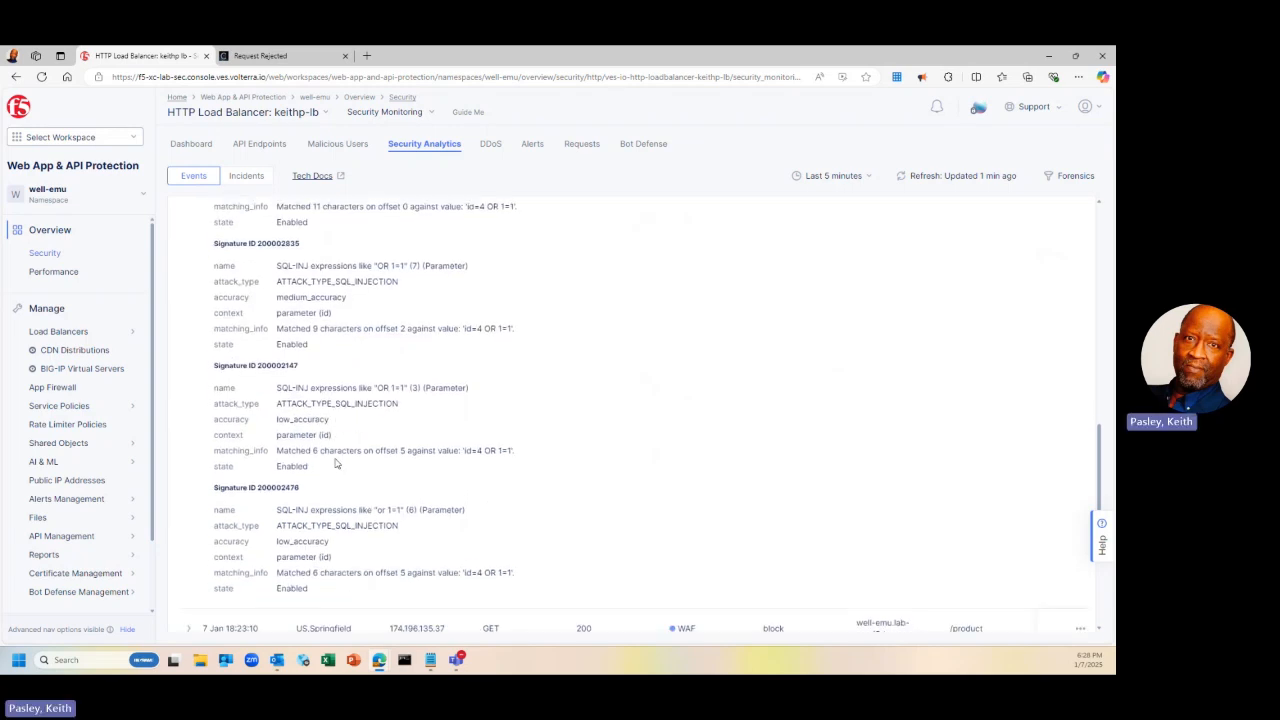
scroll(330, 530, "down", 1)
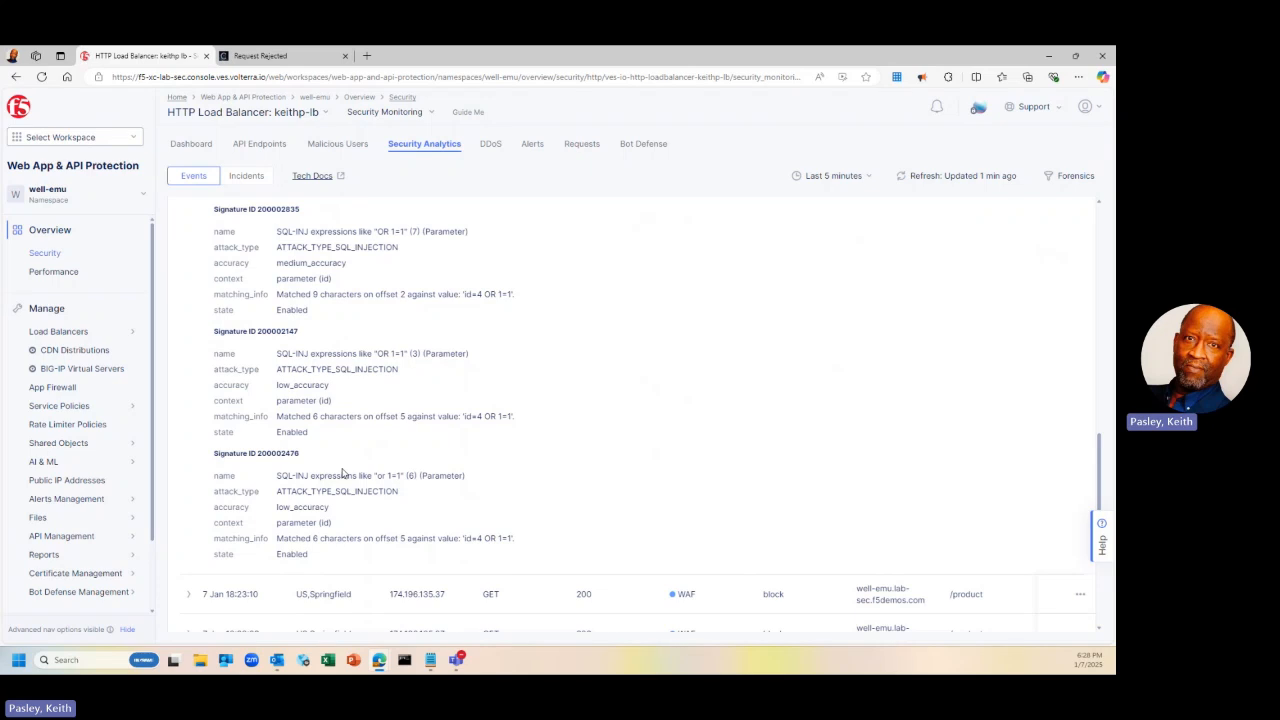
scroll(340, 460, "up", 1)
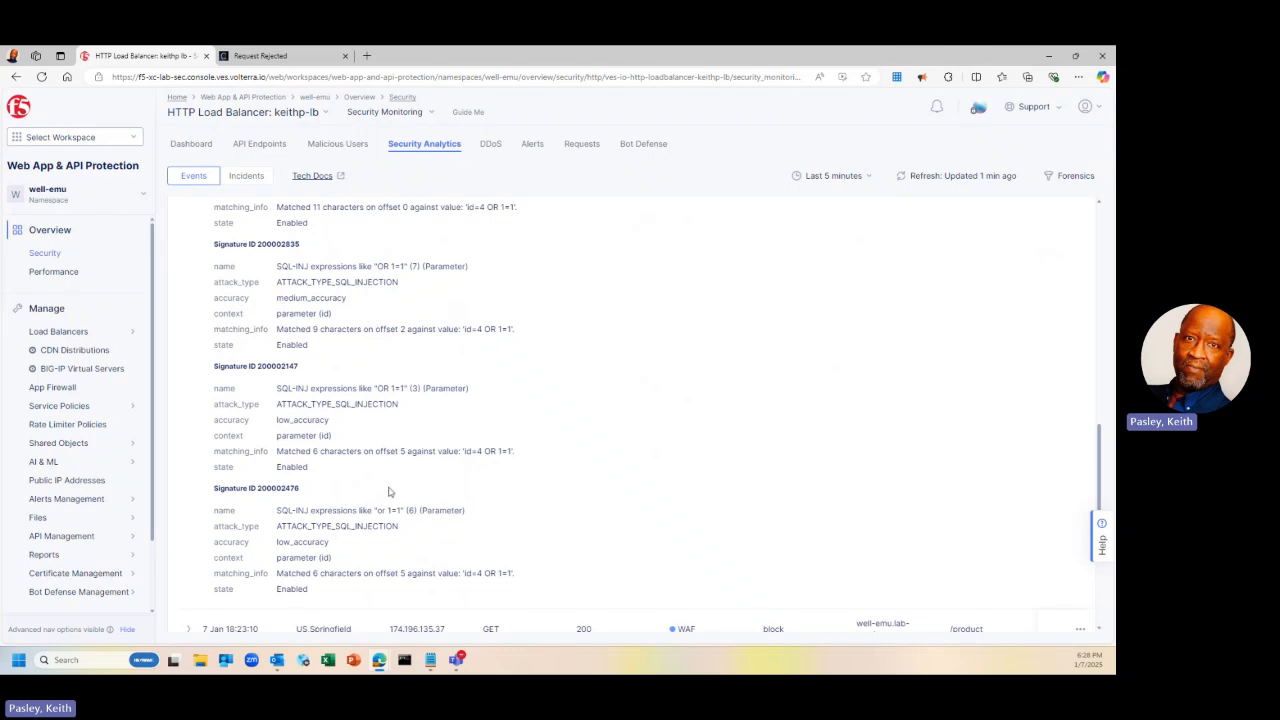
scroll(391, 489, "up", 6)
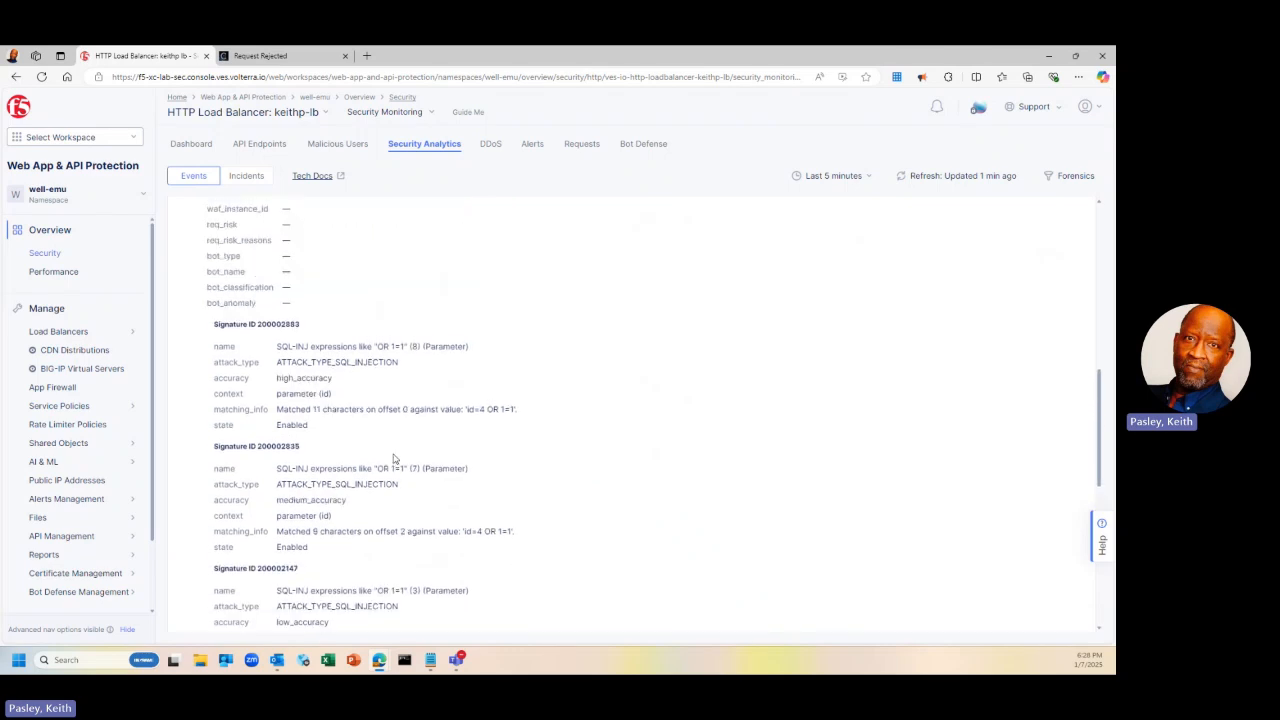
scroll(393, 458, "up", 8)
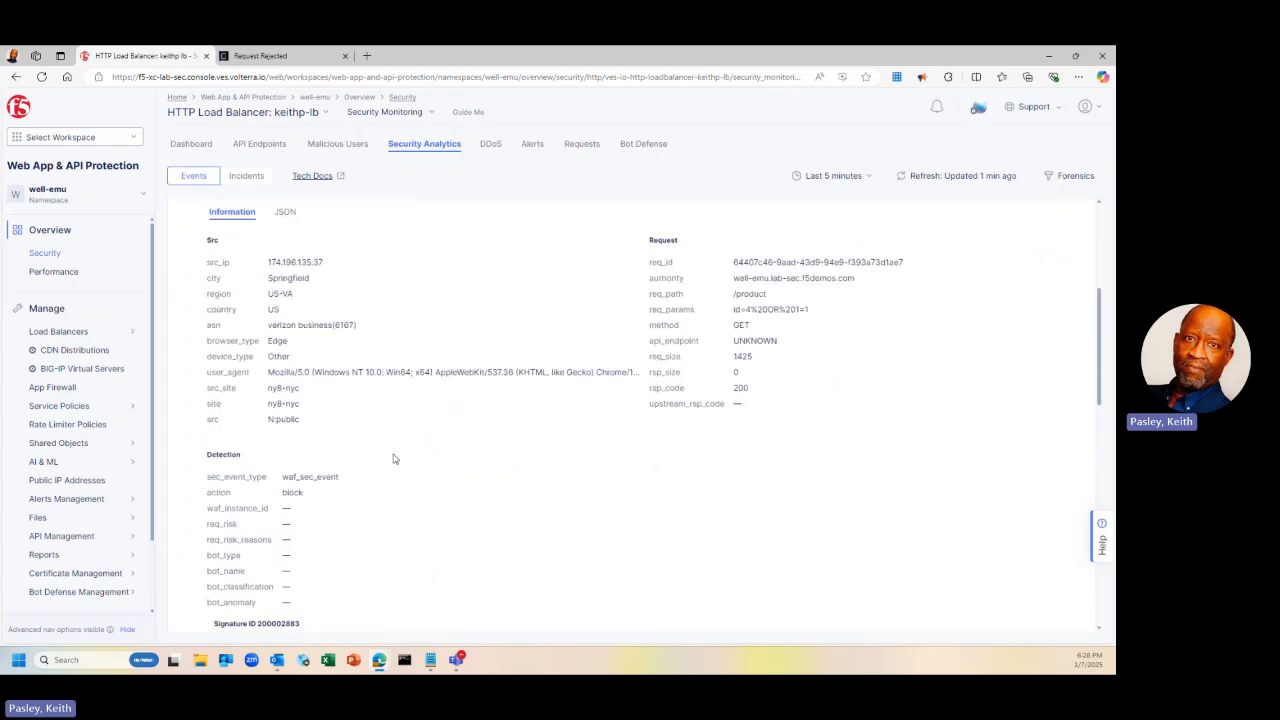
Bring the event's GET /product request summary back into view, then switch to Notepad
scroll(393, 458, "up", 1)
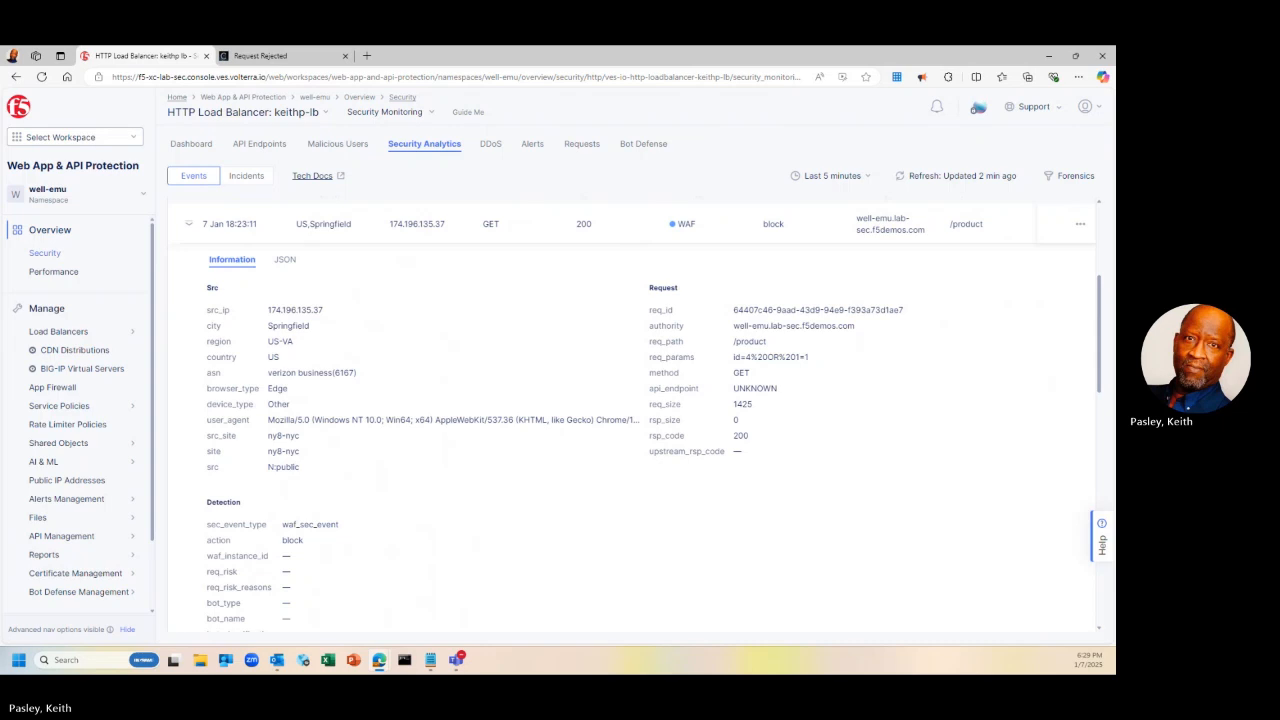
key("alt+Tab")
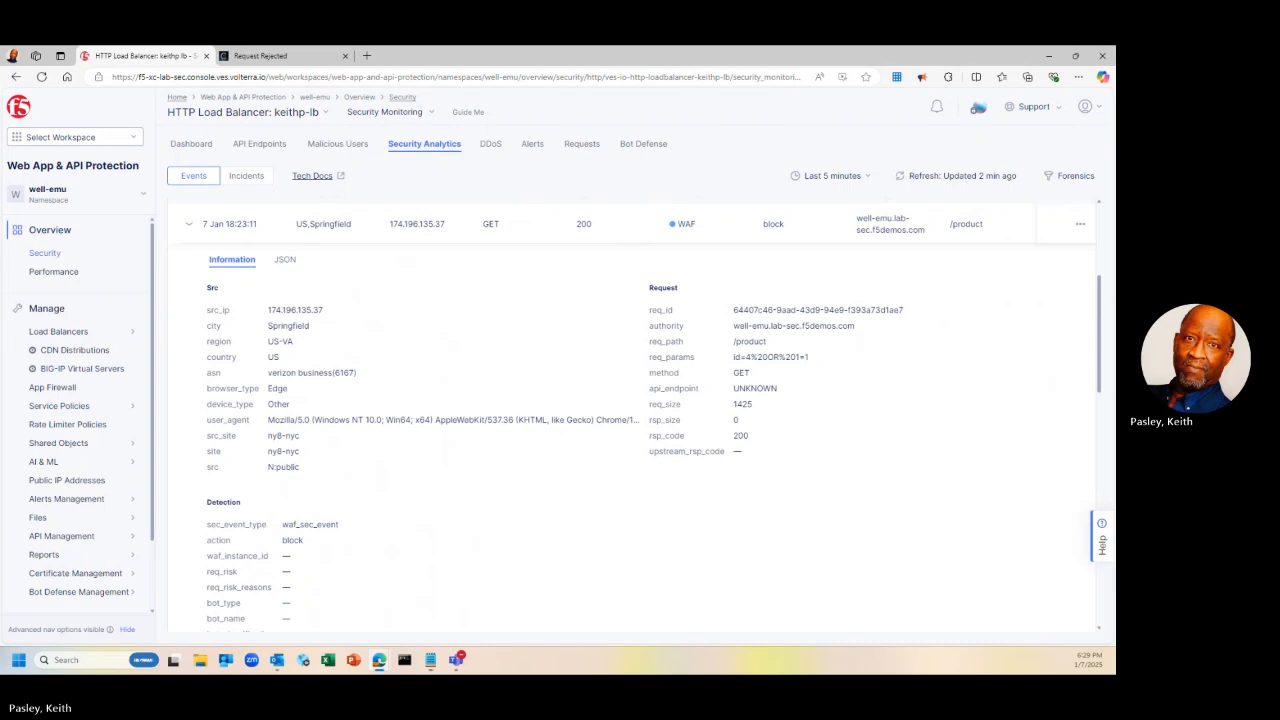